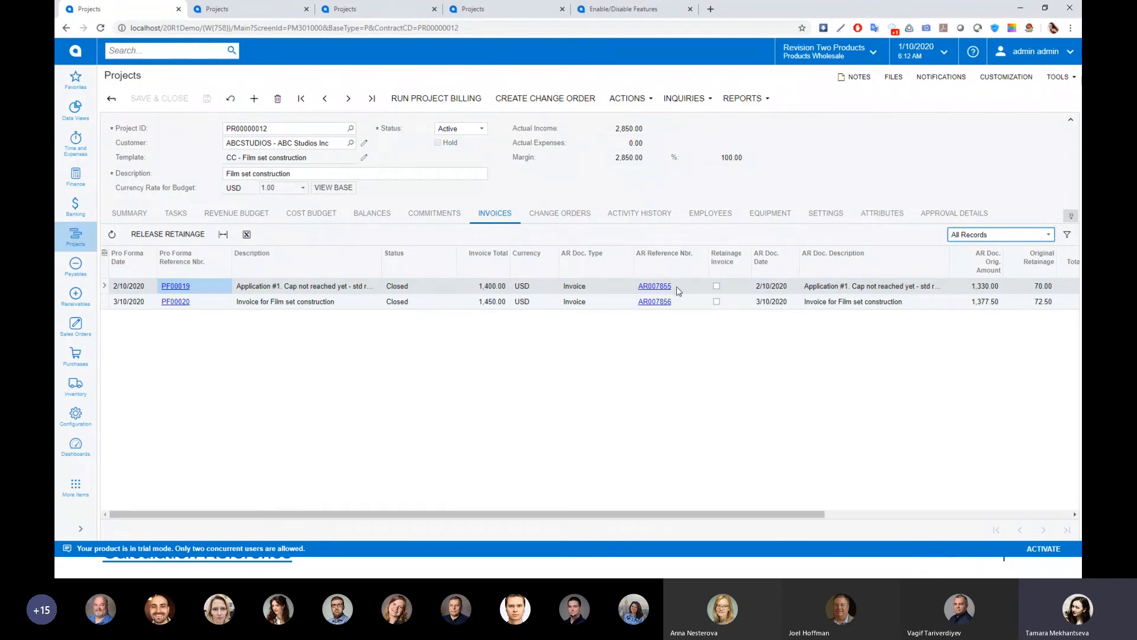
Review the progress billing lines of the 2/10/2020 pro forma invoice and its linked AR invoice, and close both documents
{"action": "left_click", "coordinate": [173, 287]}
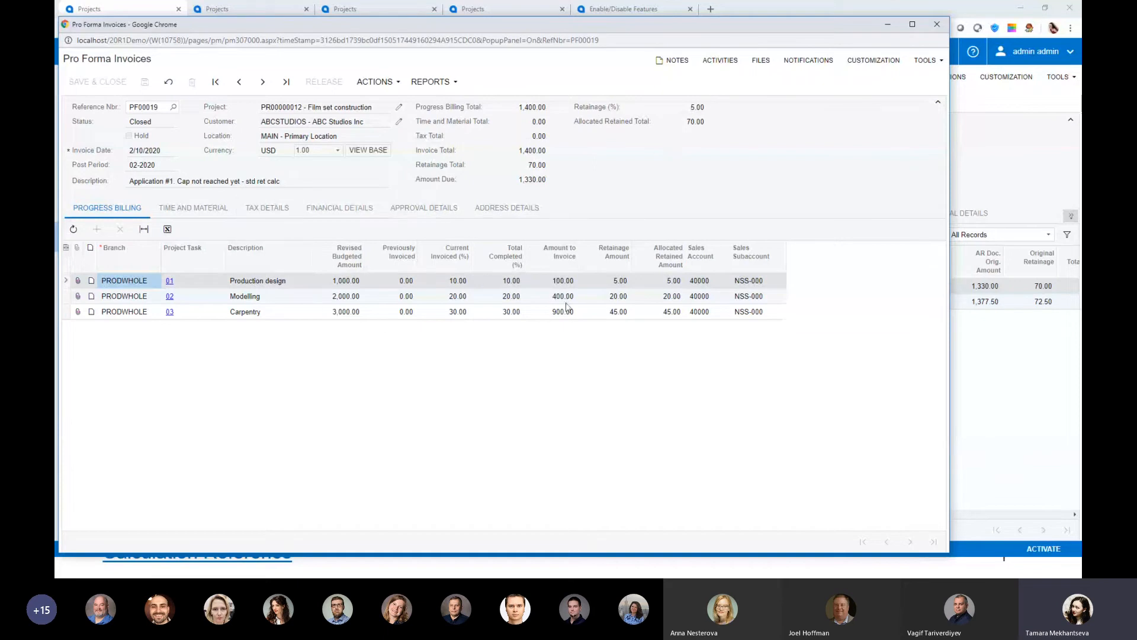
{"action": "left_click", "coordinate": [339, 208]}
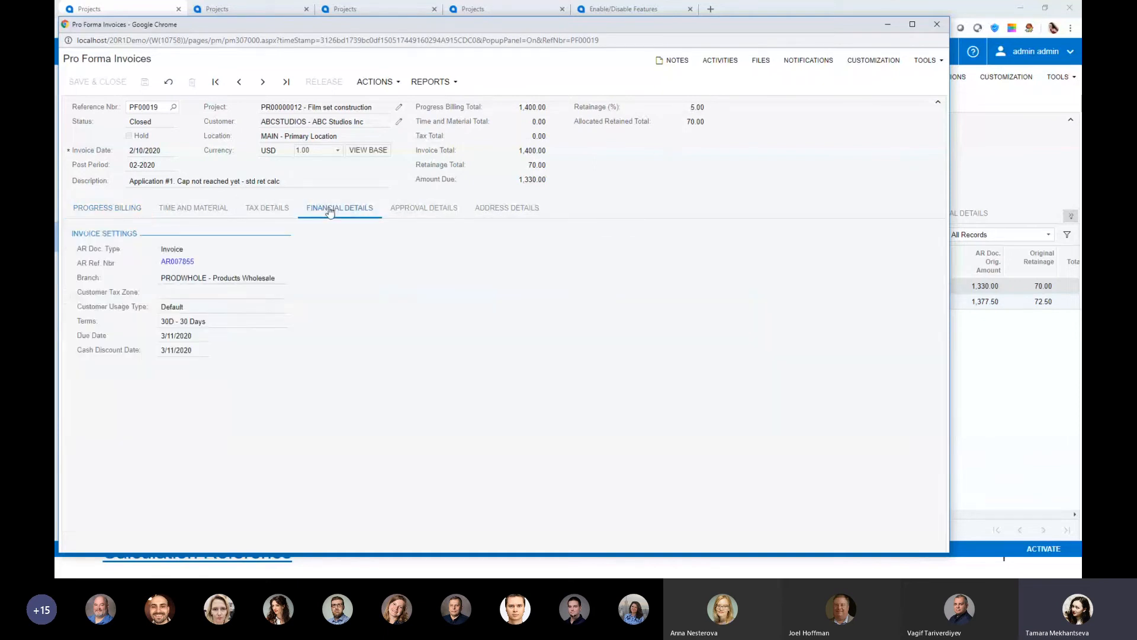
{"action": "left_click", "coordinate": [167, 262]}
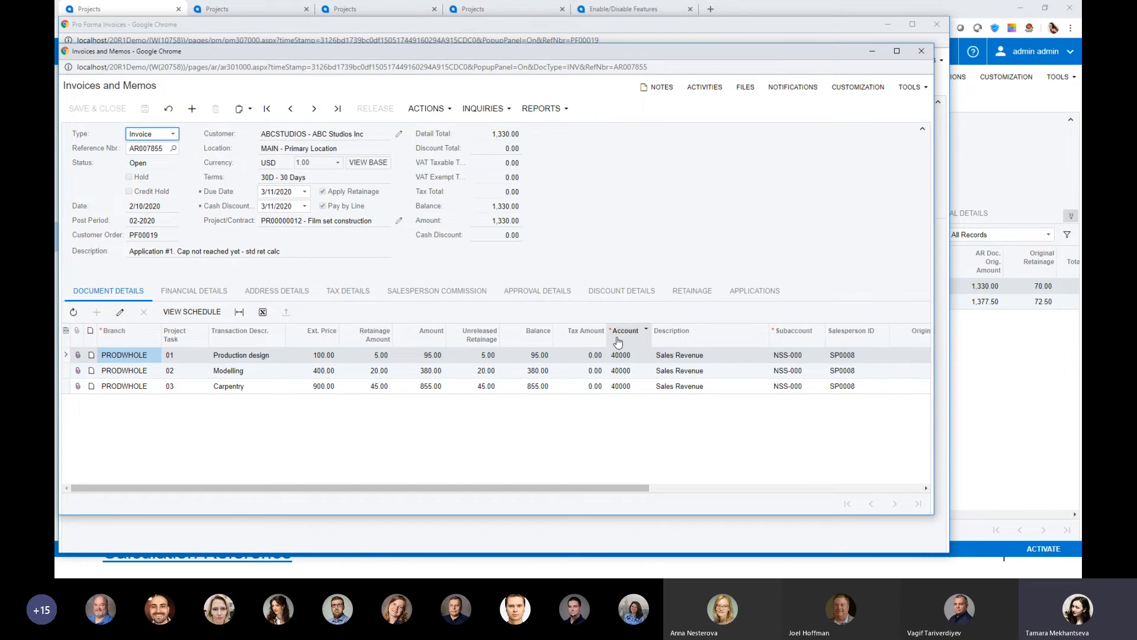
{"action": "left_click", "coordinate": [921, 51]}
{"action": "left_click", "coordinate": [936, 25]}
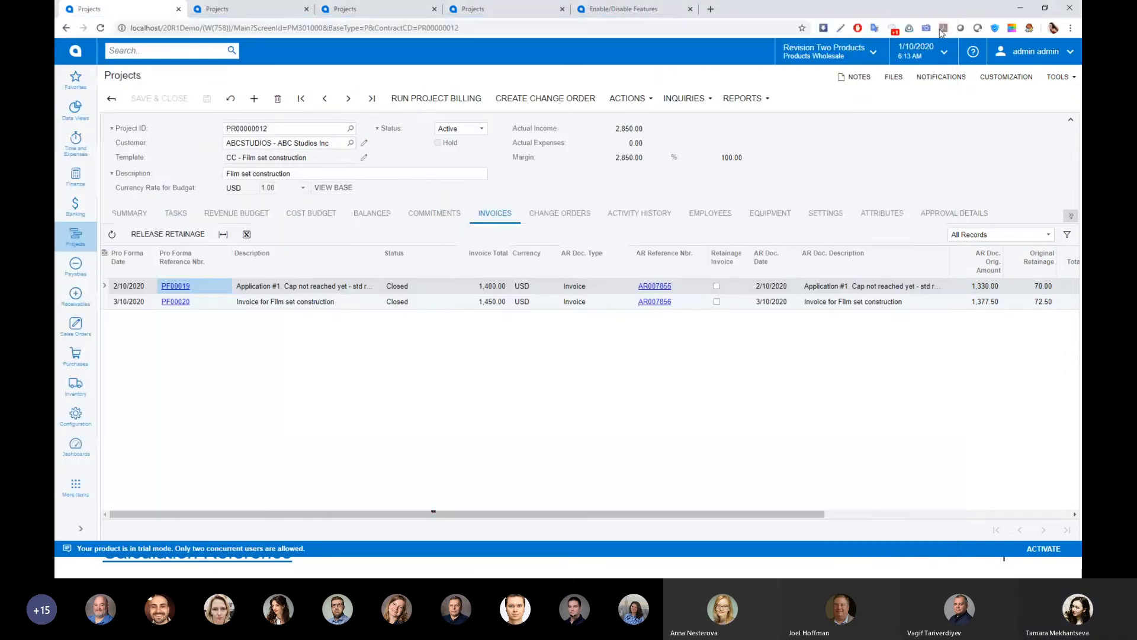
Review the retainage and allocated retained amounts of the Production design line in the 3/10/2020 pro forma invoice, and close it
{"action": "left_click", "coordinate": [184, 306]}
{"action": "left_click", "coordinate": [177, 302]}
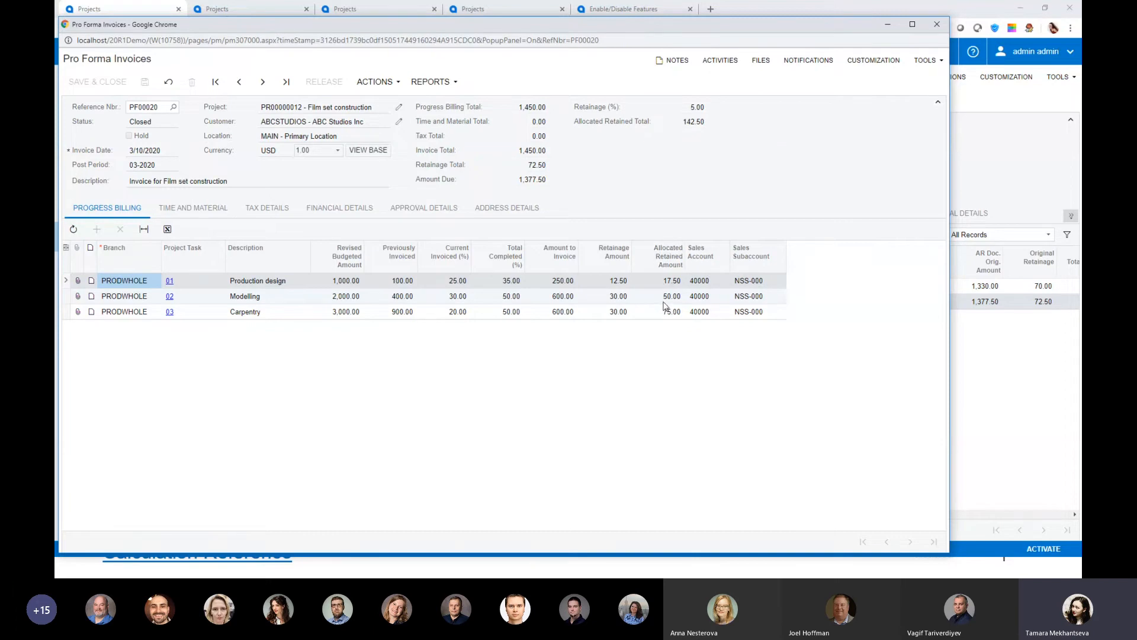
{"action": "left_click", "coordinate": [667, 281]}
{"action": "left_click", "coordinate": [616, 285]}
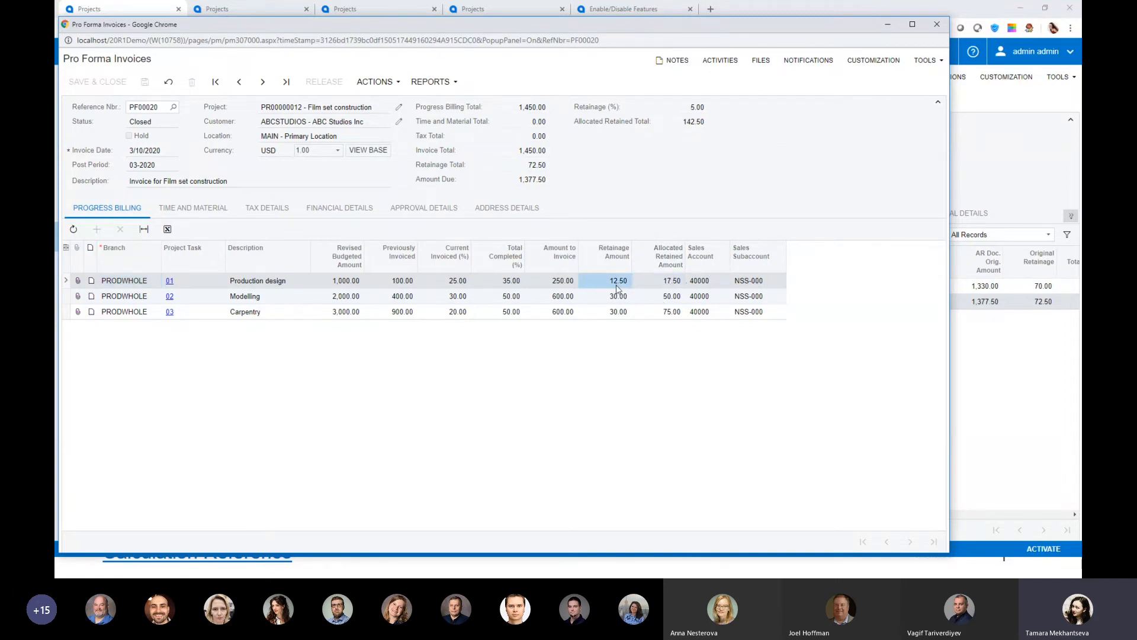
{"action": "left_click", "coordinate": [666, 281]}
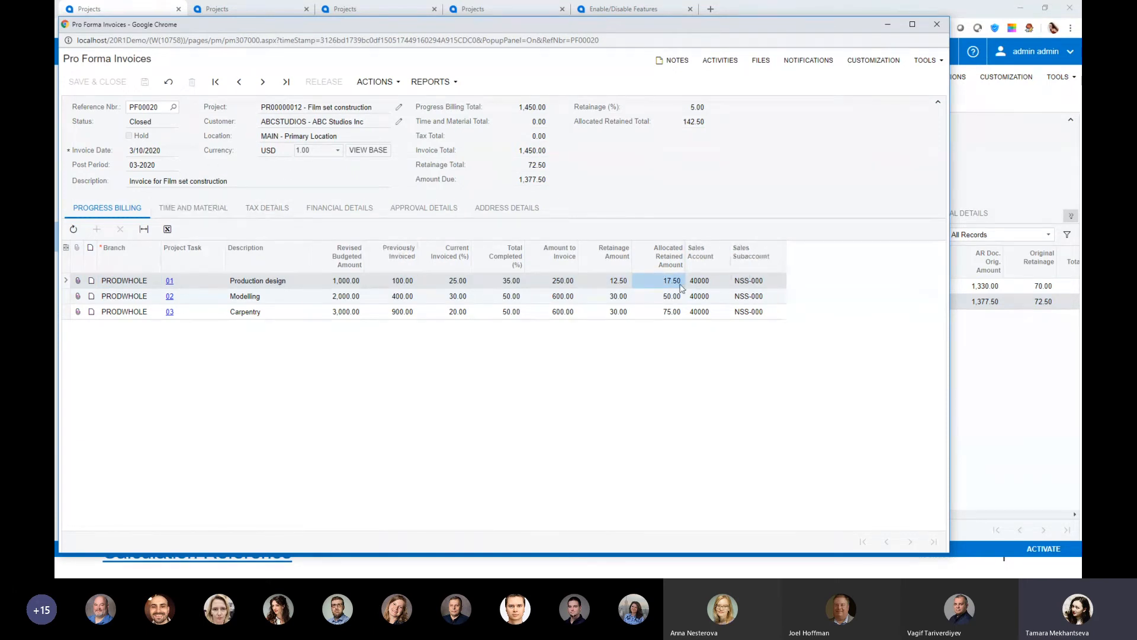
{"action": "left_click", "coordinate": [612, 283]}
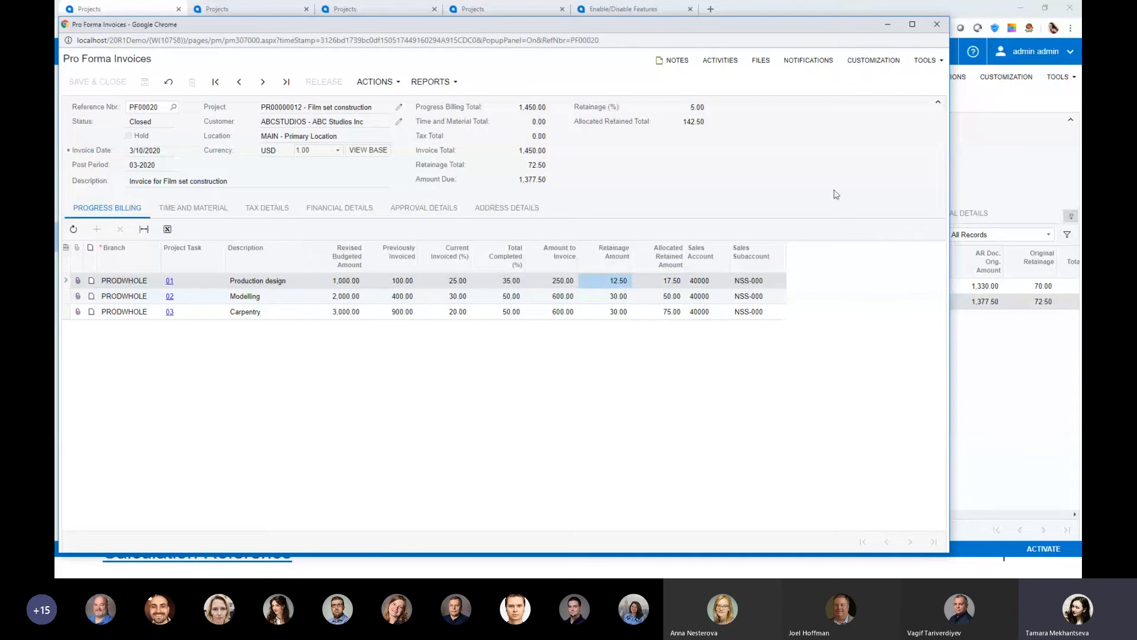
{"action": "left_click", "coordinate": [937, 25]}
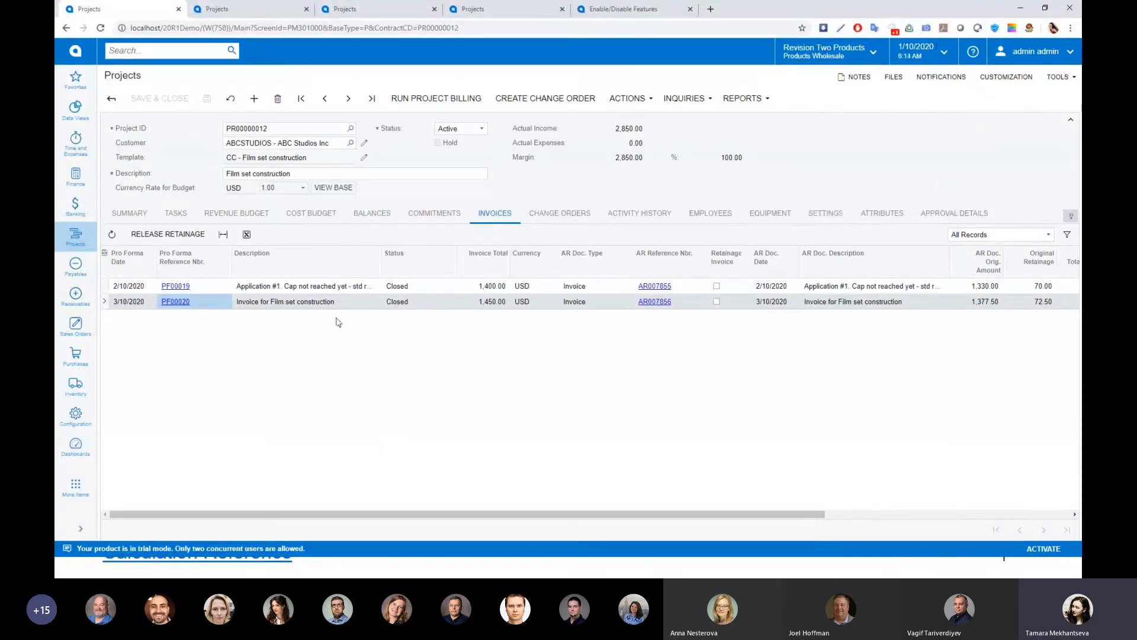
Check the retainage cap and the completed percentage in the project's summary retainage settings
{"action": "left_click", "coordinate": [237, 214]}
{"action": "left_click", "coordinate": [134, 214]}
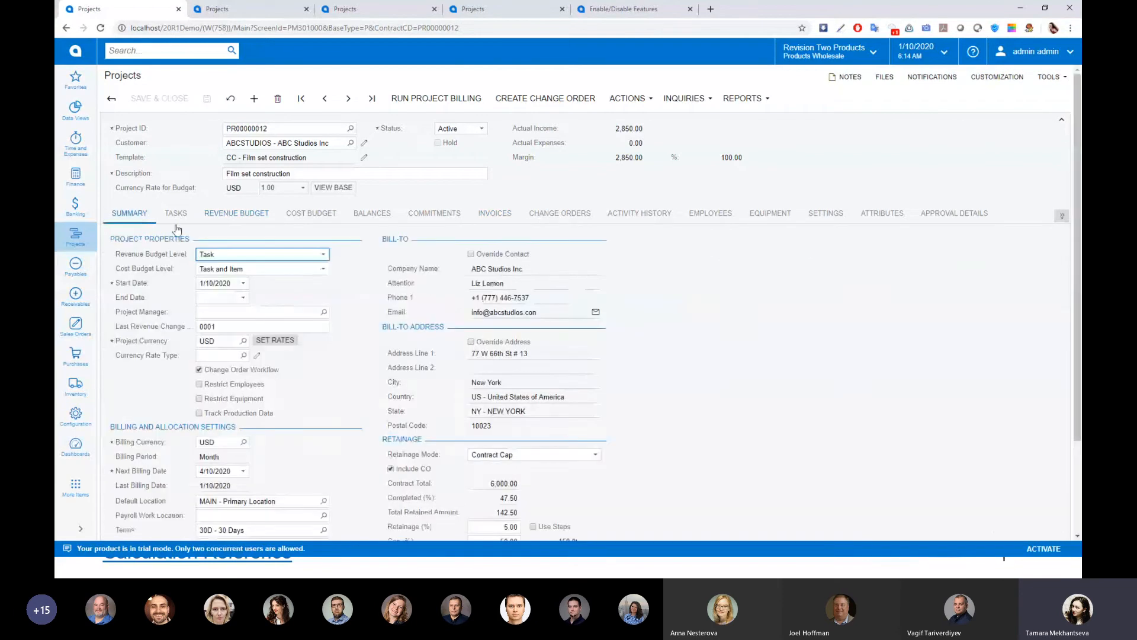
{"action": "scroll", "coordinate": [499, 436], "scroll_direction": "down", "scroll_amount": 3}
{"action": "left_click", "coordinate": [499, 436]}
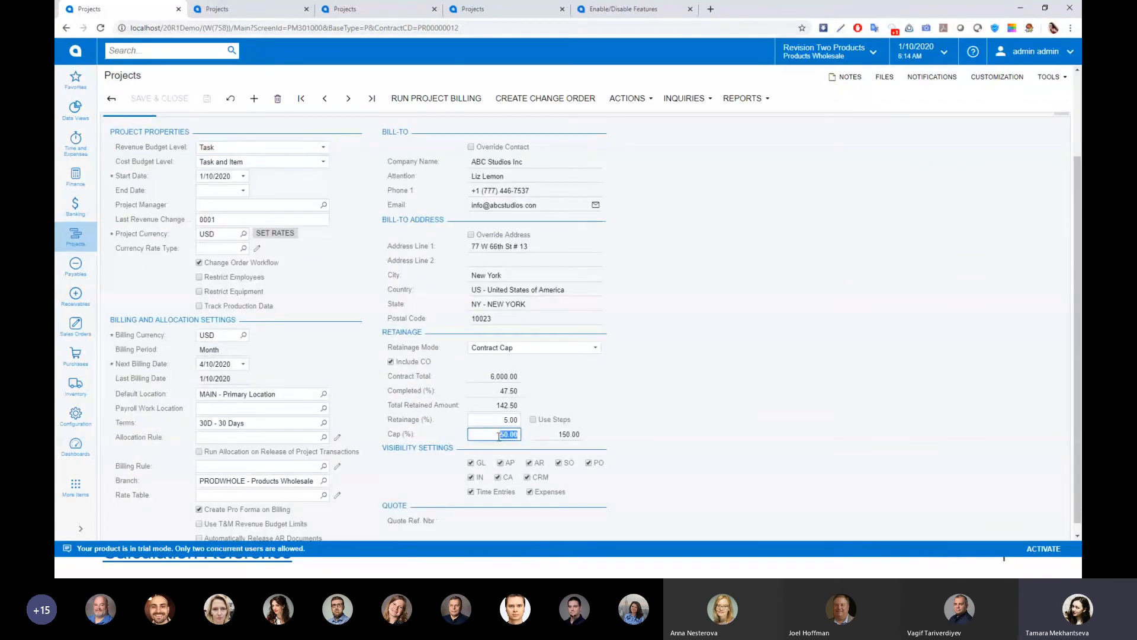
{"action": "left_click", "coordinate": [503, 392]}
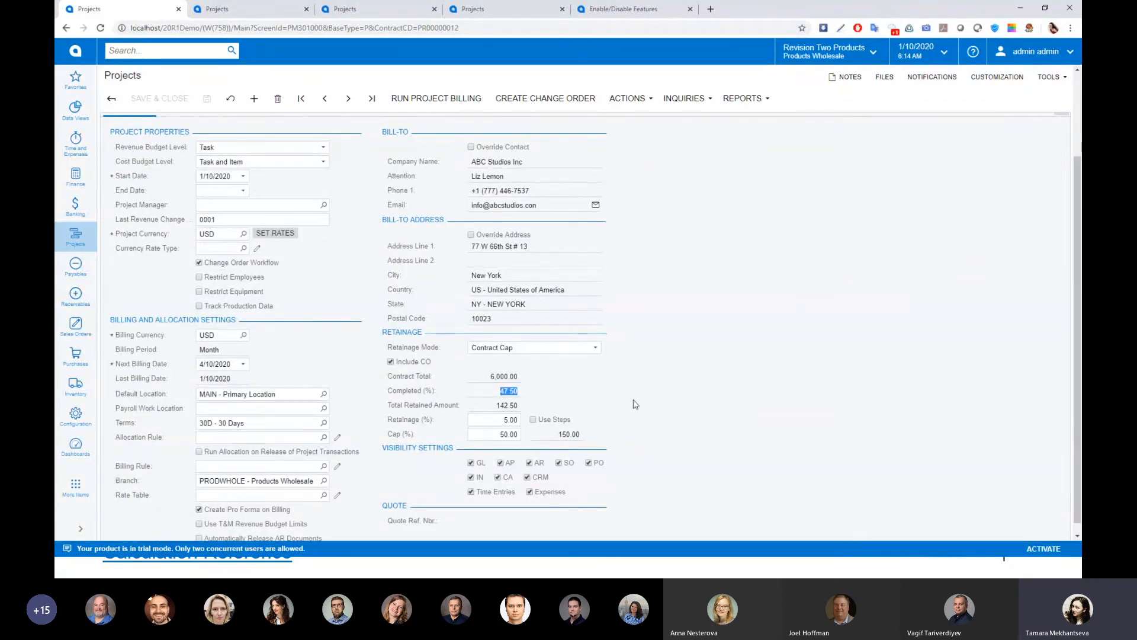
{"action": "scroll", "coordinate": [430, 355], "scroll_direction": "up", "scroll_amount": 3}
In the revenue budget, set the completed percentage to 45 for Production design, 83 for Modelling and 78 for Carpentry
{"action": "left_click", "coordinate": [237, 213]}
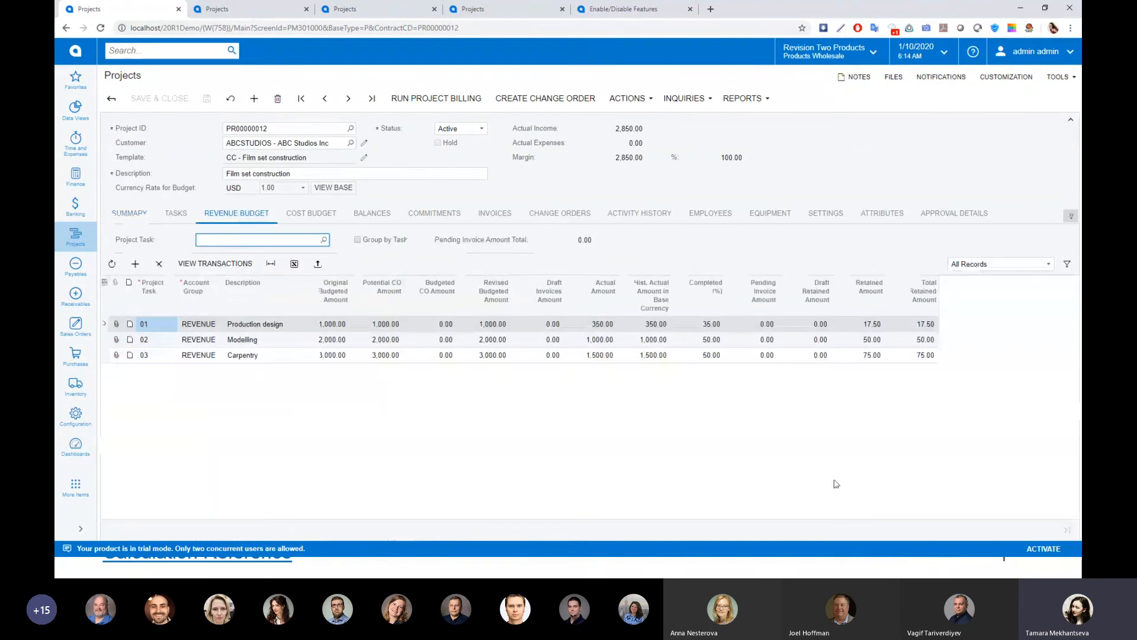
{"action": "left_click", "coordinate": [708, 324]}
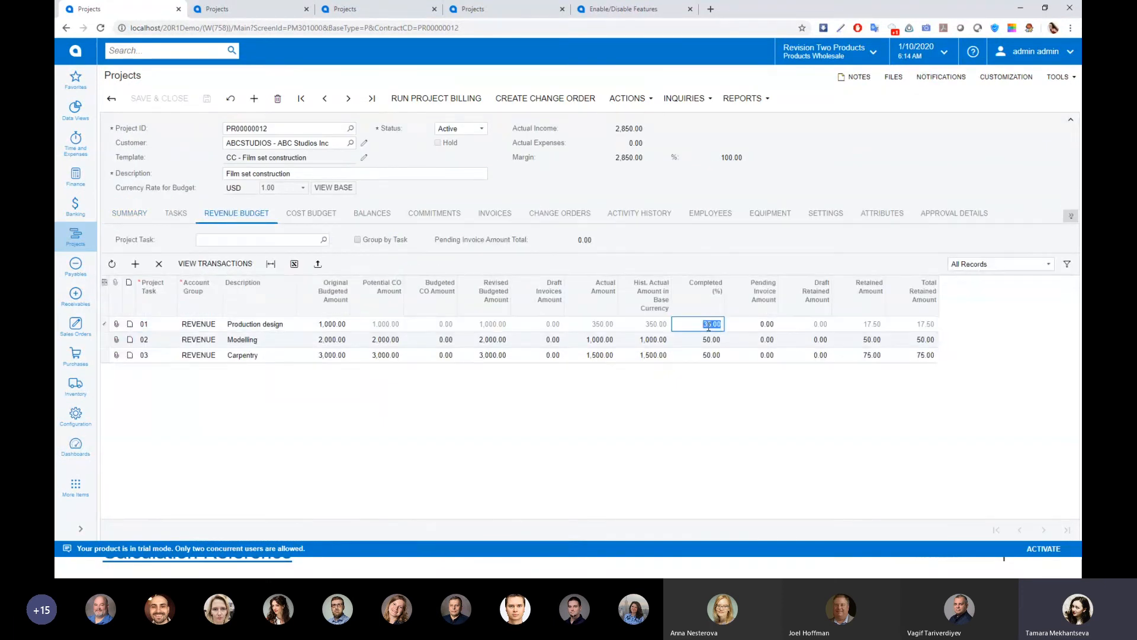
{"action": "type", "text": "45"}
{"action": "key", "text": "Down"}
{"action": "type", "text": "83"}
{"action": "key", "text": "Down"}
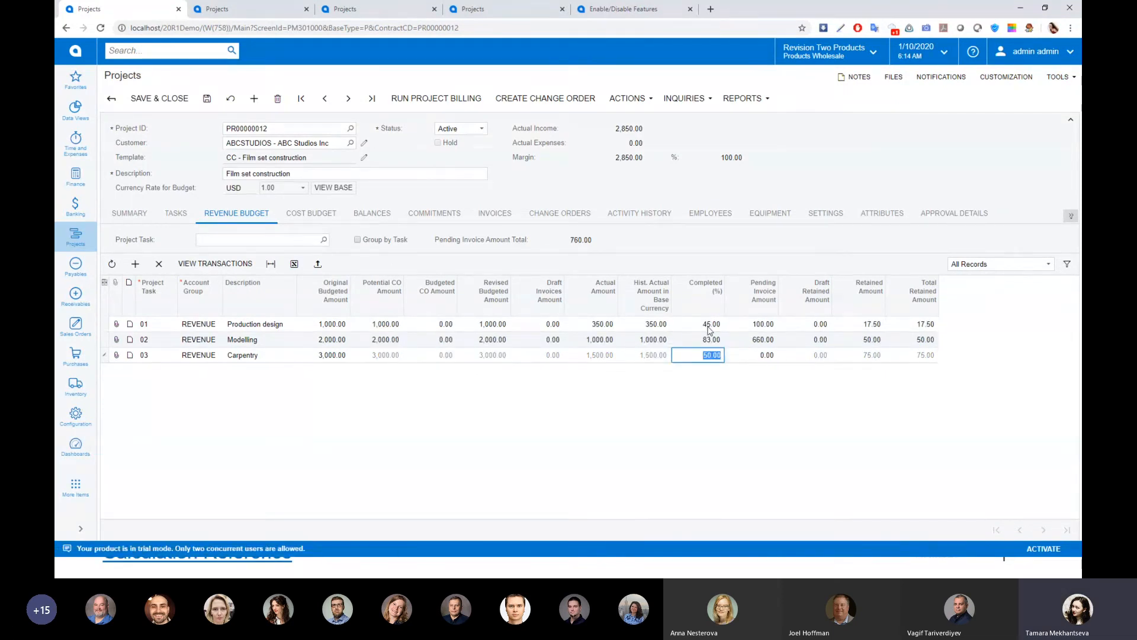
{"action": "type", "text": "78"}
{"action": "key", "text": "Tab"}
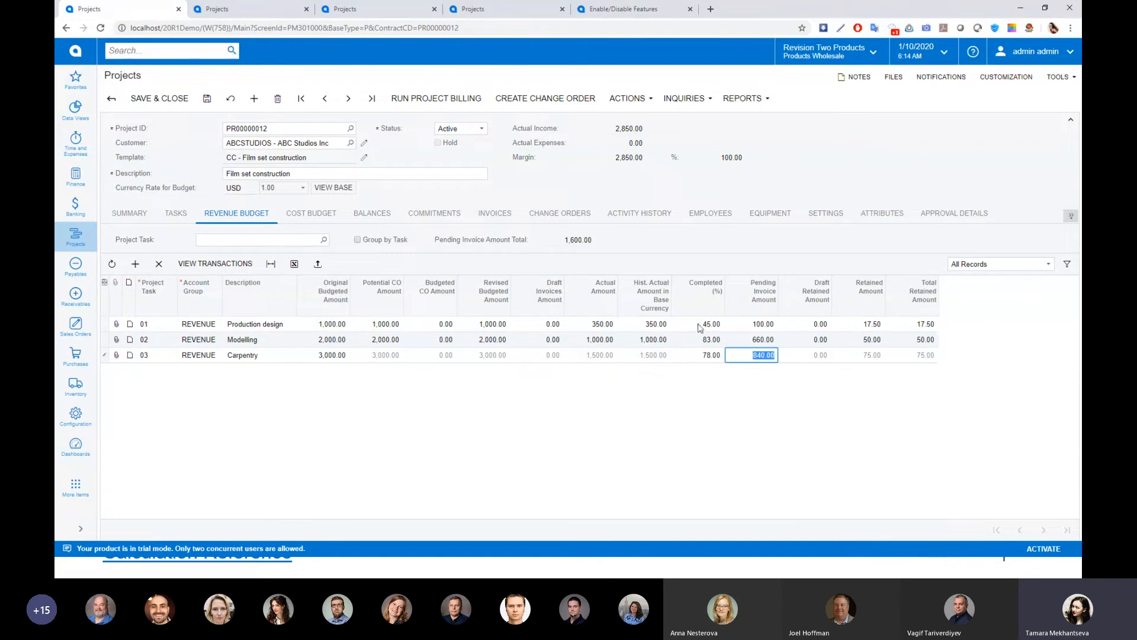
Save the project and run project billing to generate the next pro forma invoice
{"action": "left_click", "coordinate": [204, 102]}
{"action": "left_click", "coordinate": [418, 97]}
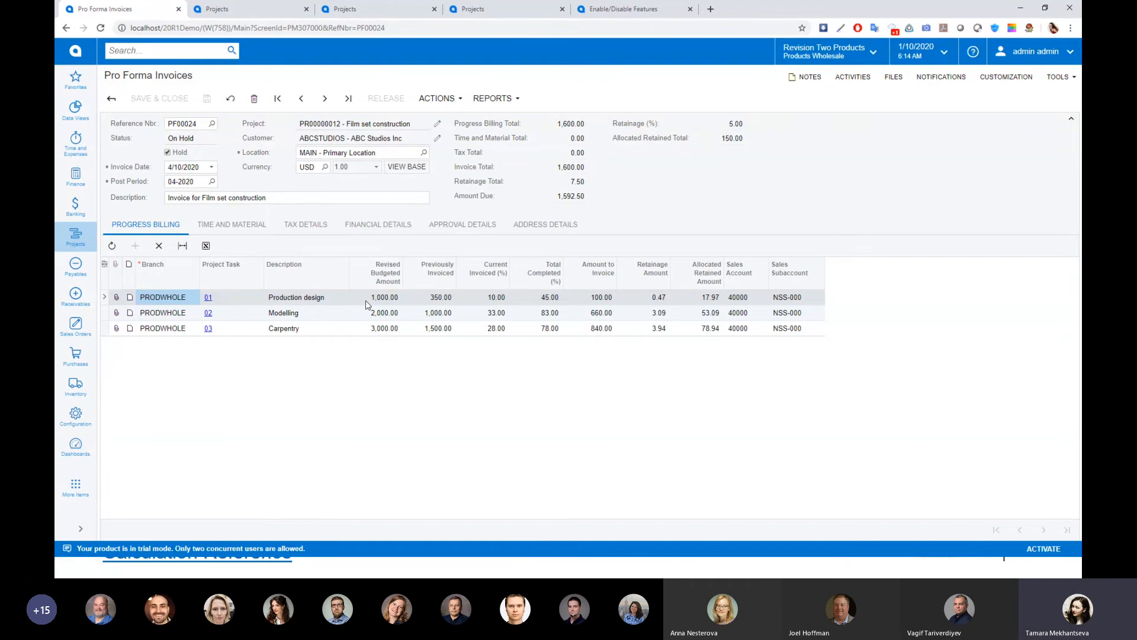
Examine the new pro forma invoice's retainage percentage and the retainage amounts for Production design, Modelling and Carpentry
{"action": "left_click", "coordinate": [640, 302]}
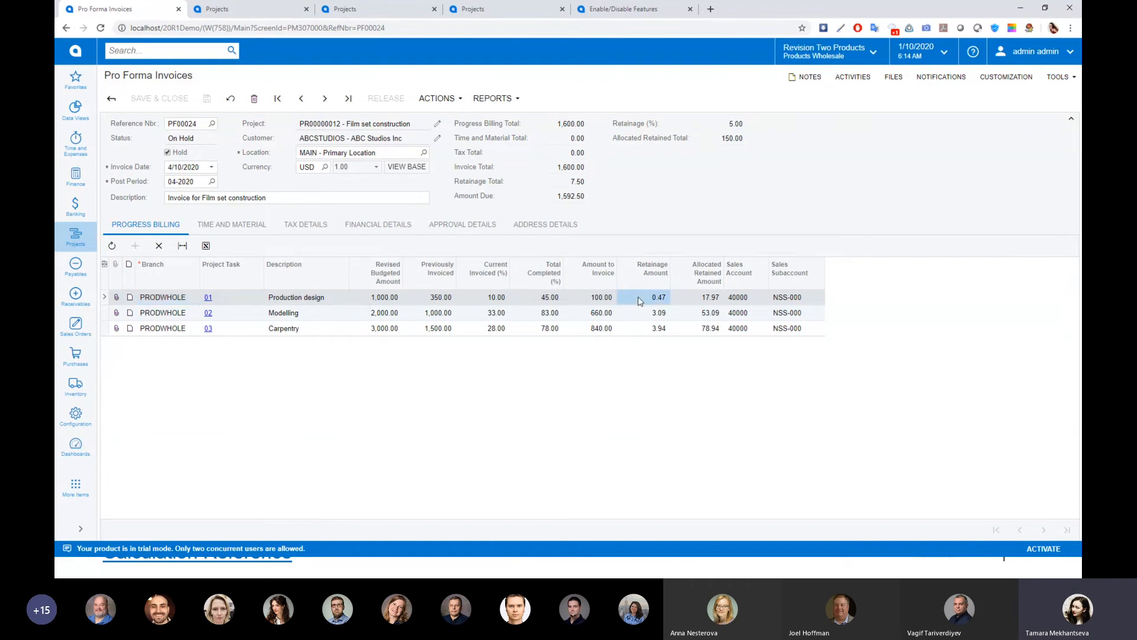
{"action": "left_click", "coordinate": [605, 299]}
{"action": "left_click", "coordinate": [741, 125]}
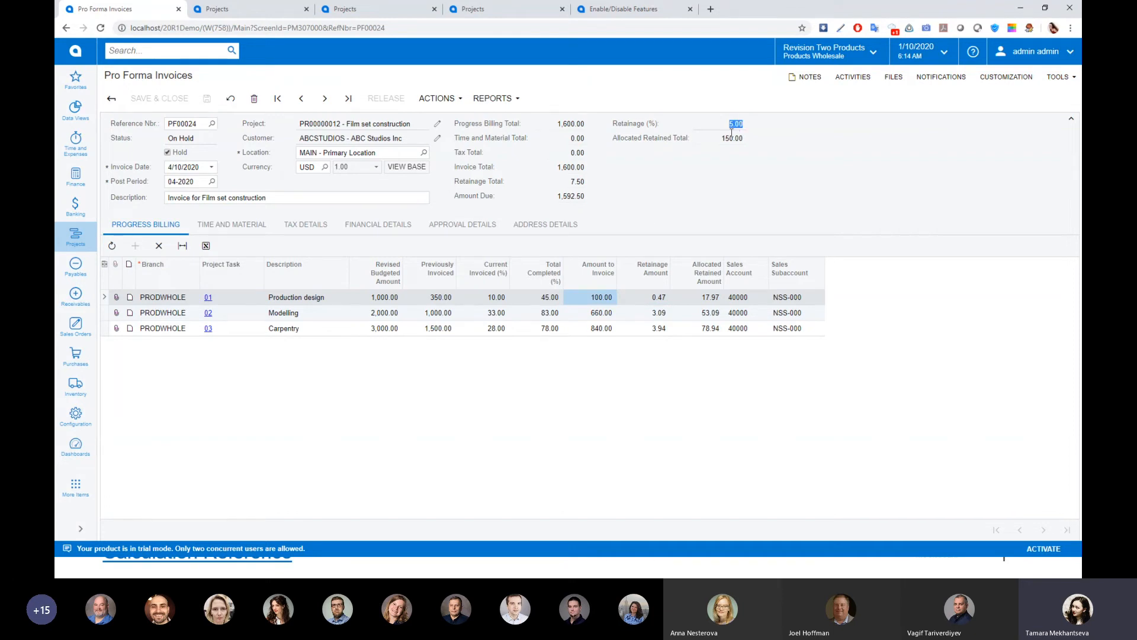
{"action": "left_click", "coordinate": [347, 198]}
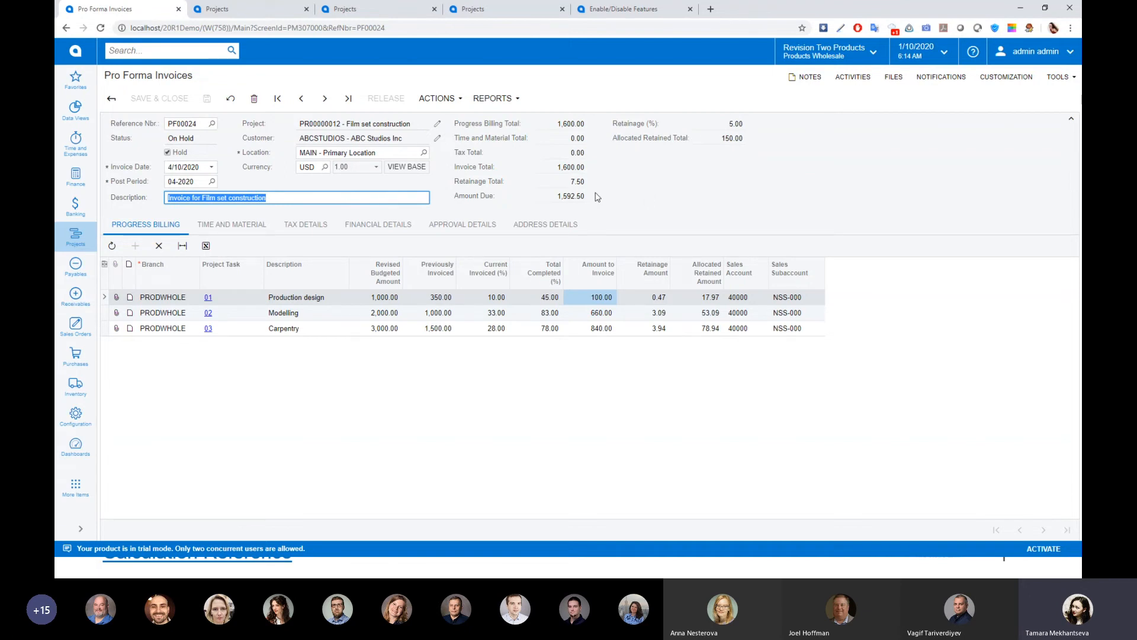
{"action": "left_click", "coordinate": [647, 295]}
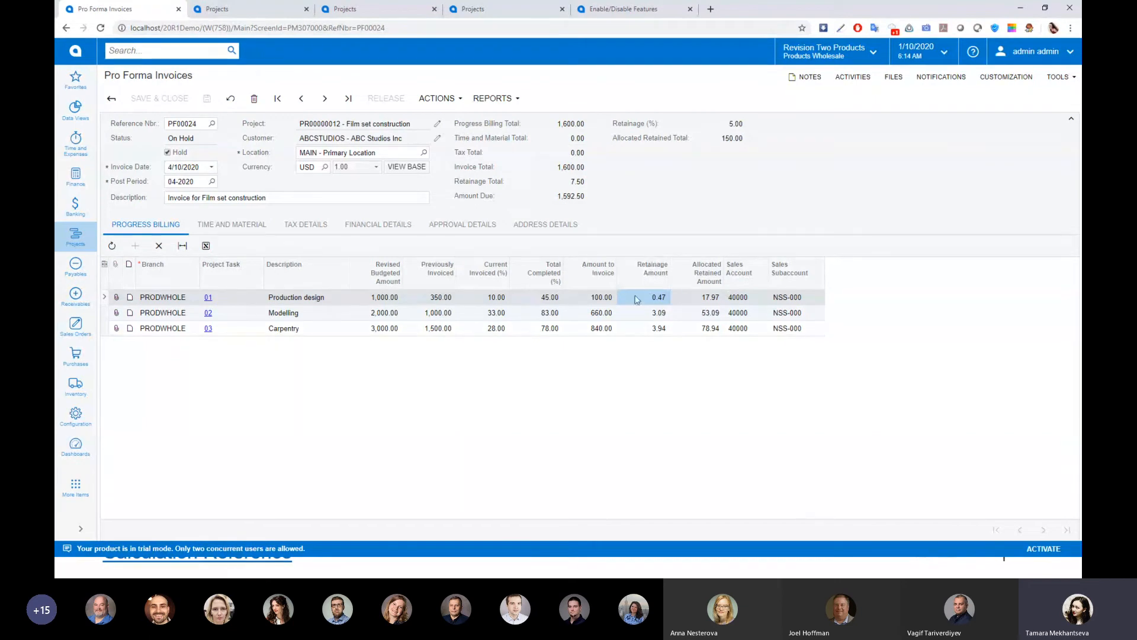
{"action": "left_click", "coordinate": [648, 313]}
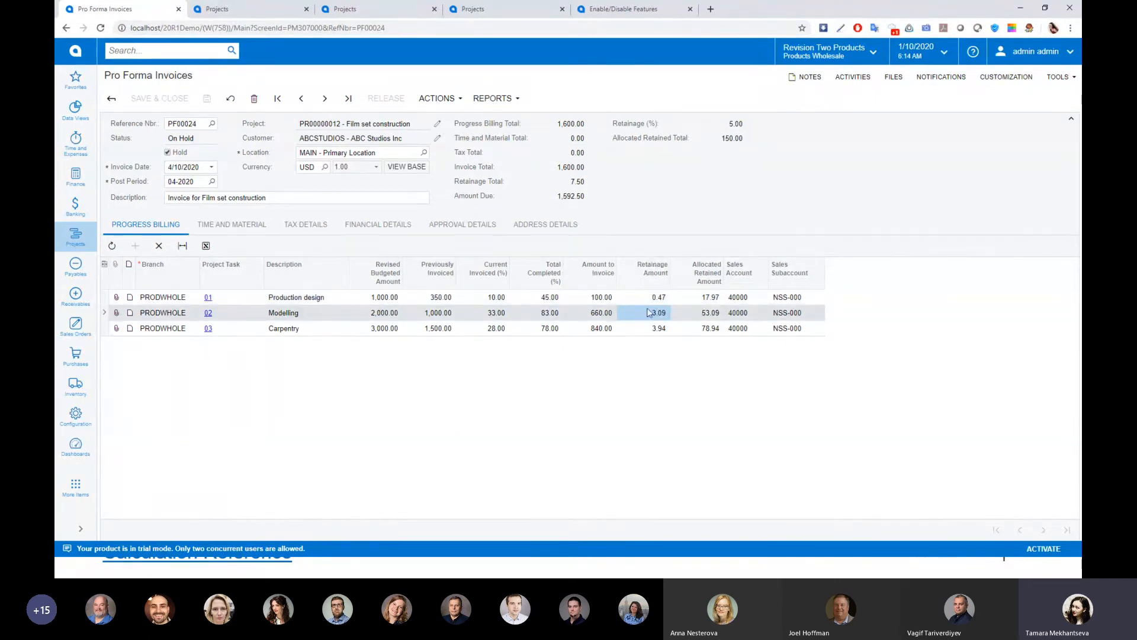
{"action": "left_click", "coordinate": [643, 330]}
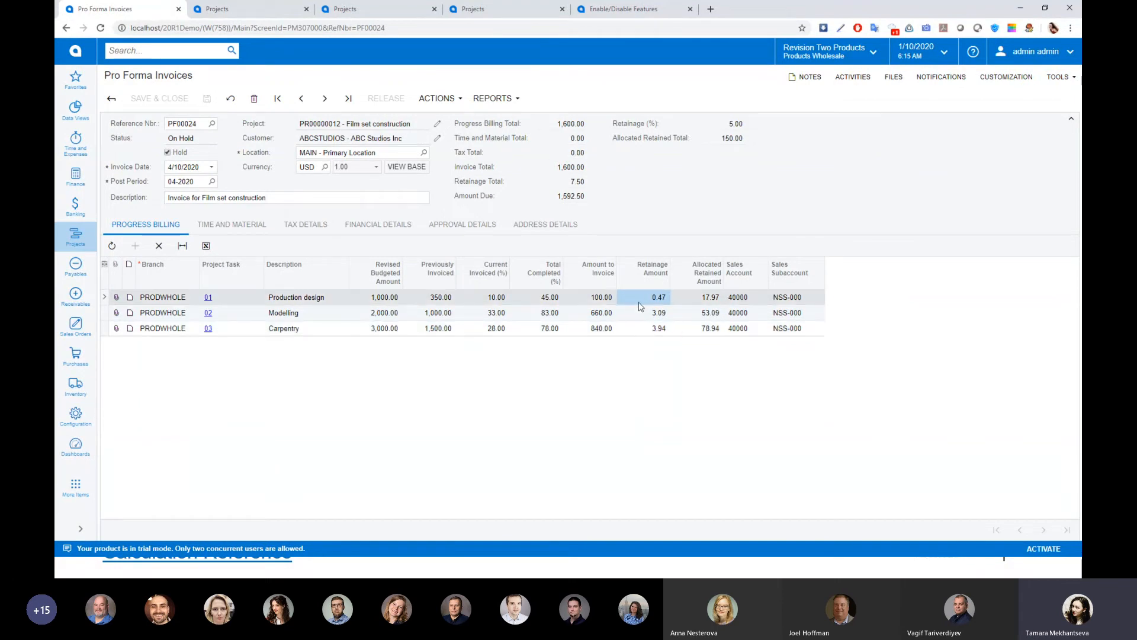
{"action": "left_click", "coordinate": [661, 315]}
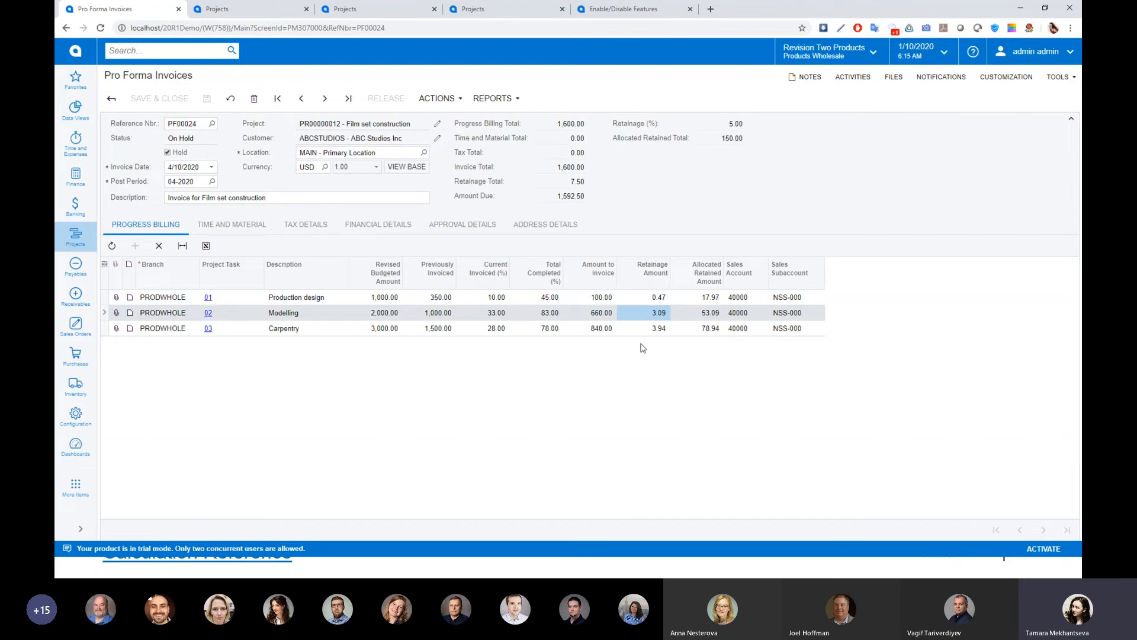
{"action": "left_click", "coordinate": [627, 330]}
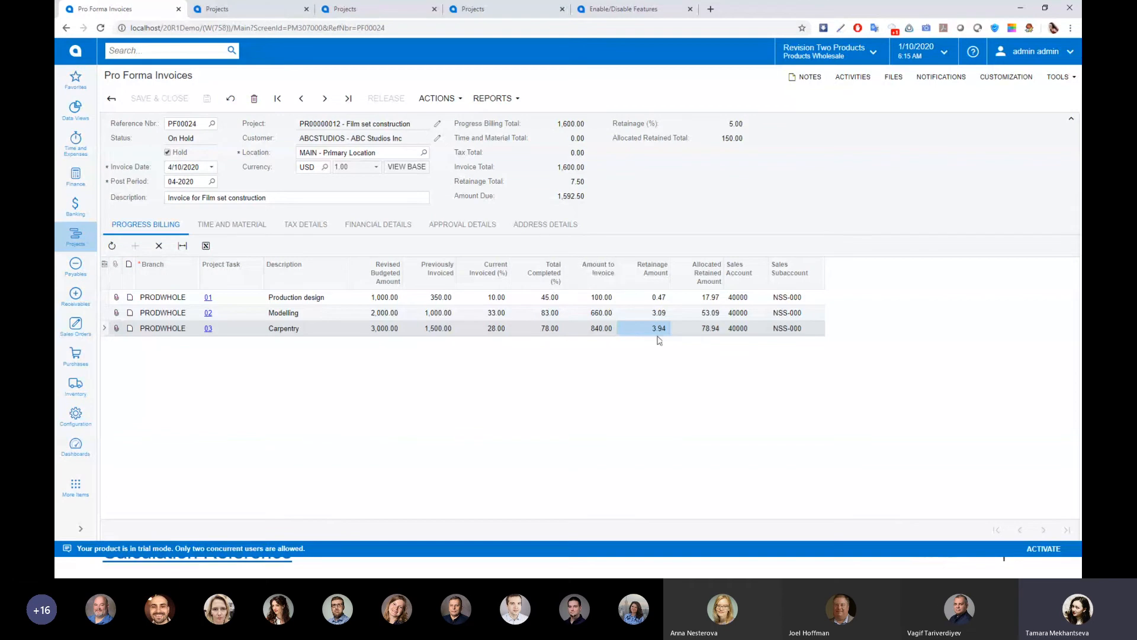
Compare the allocated retained amounts of the three task lines with their retainage amounts in the pro forma invoice
{"action": "left_click", "coordinate": [695, 303]}
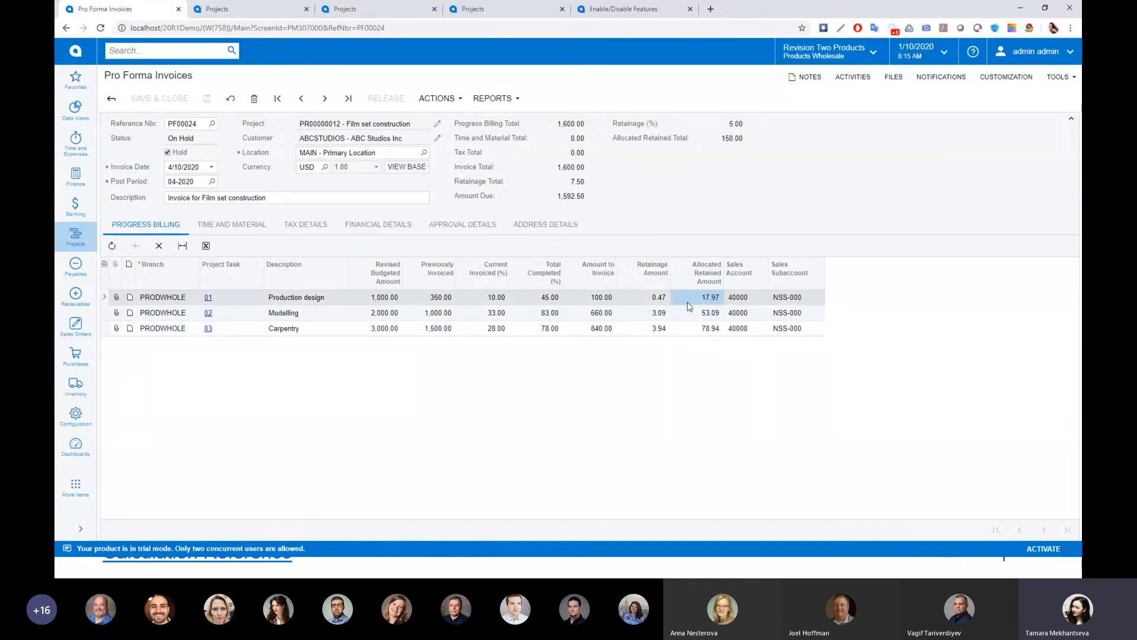
{"action": "left_click", "coordinate": [708, 317]}
{"action": "key", "text": "Up"}
{"action": "left_click", "coordinate": [700, 318]}
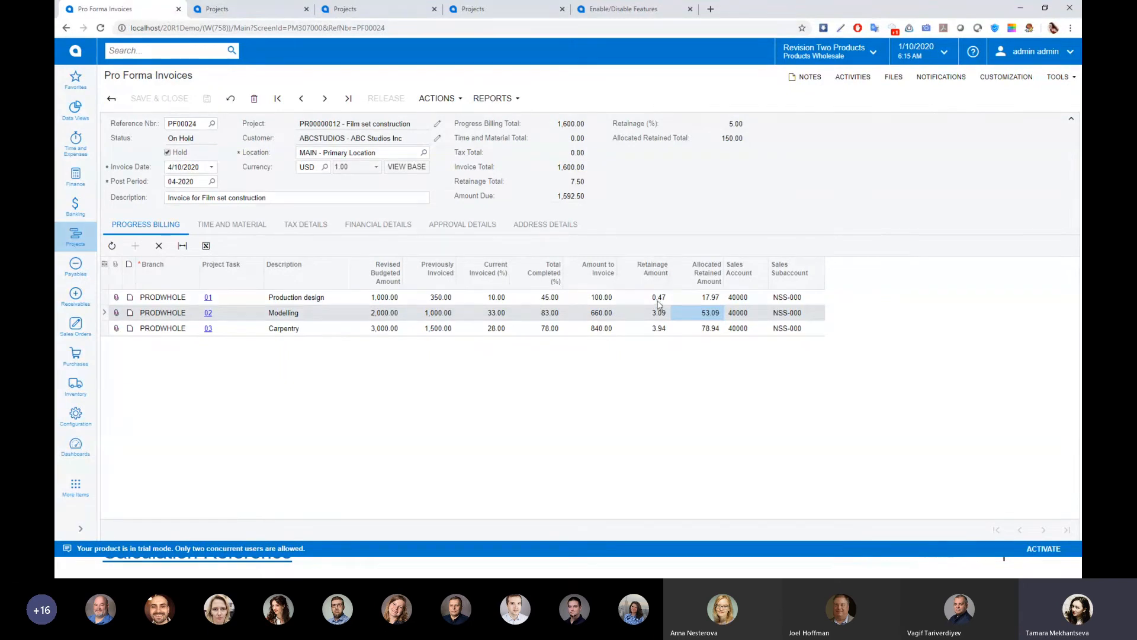
{"action": "left_click", "coordinate": [709, 332]}
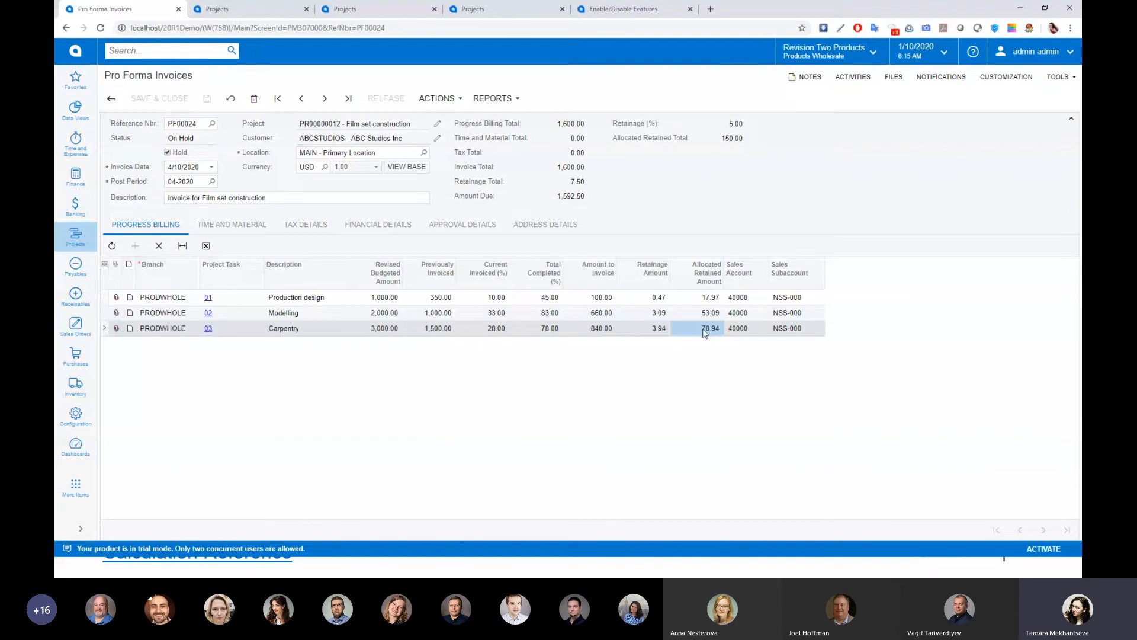
{"action": "left_click", "coordinate": [703, 301]}
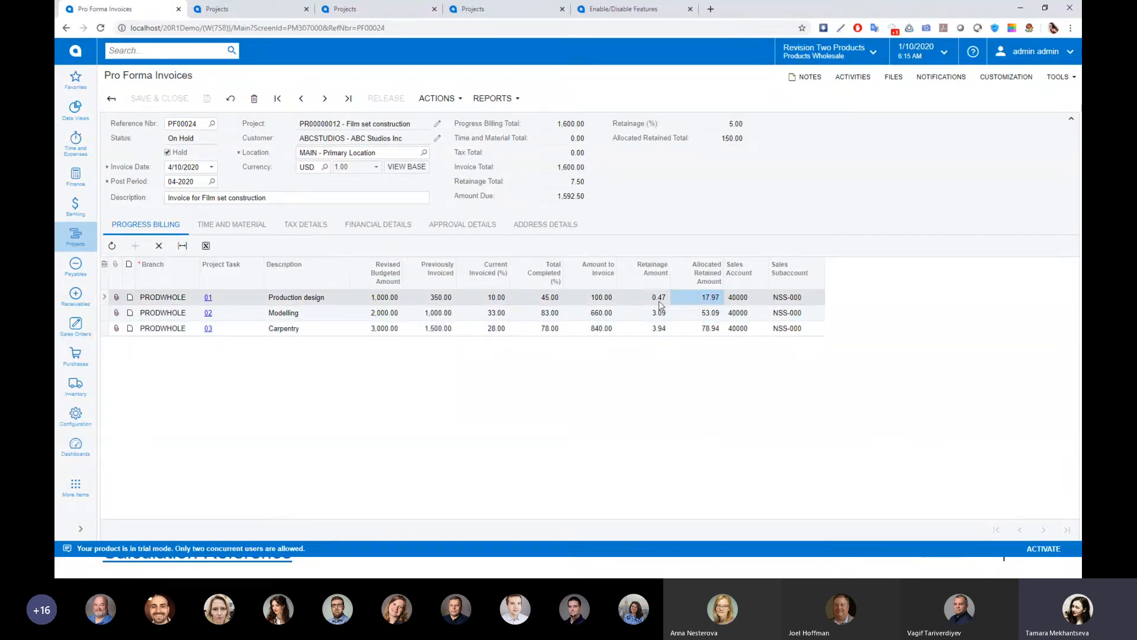
{"action": "left_click", "coordinate": [664, 304]}
{"action": "left_click", "coordinate": [653, 315]}
{"action": "left_click", "coordinate": [648, 330]}
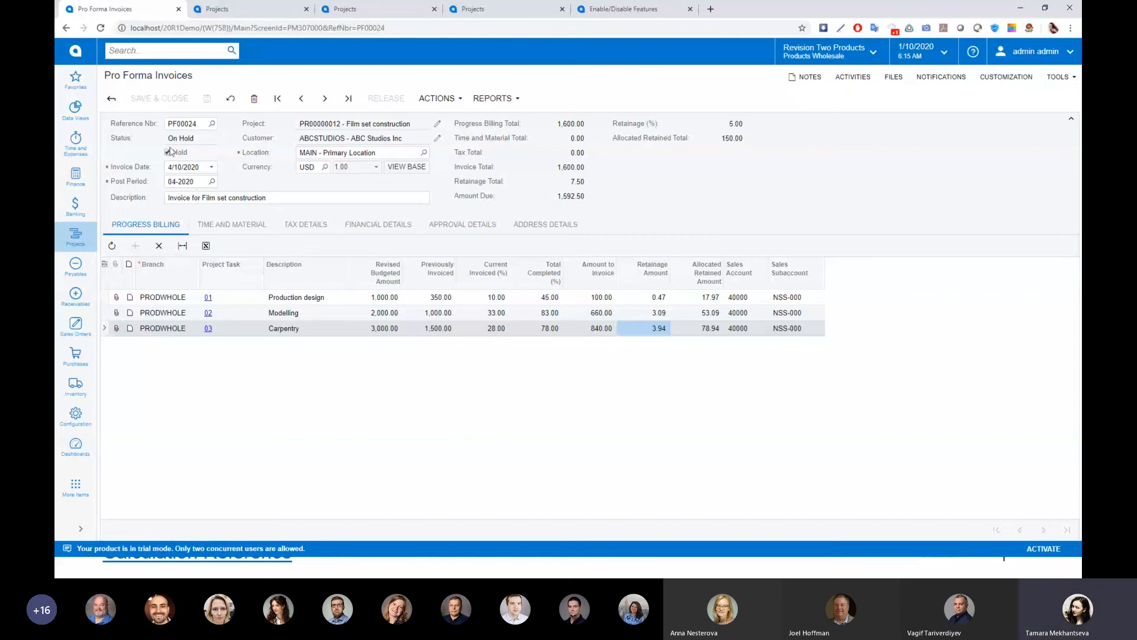
Return to the projects list and open project PR00000012
{"action": "left_click", "coordinate": [77, 248]}
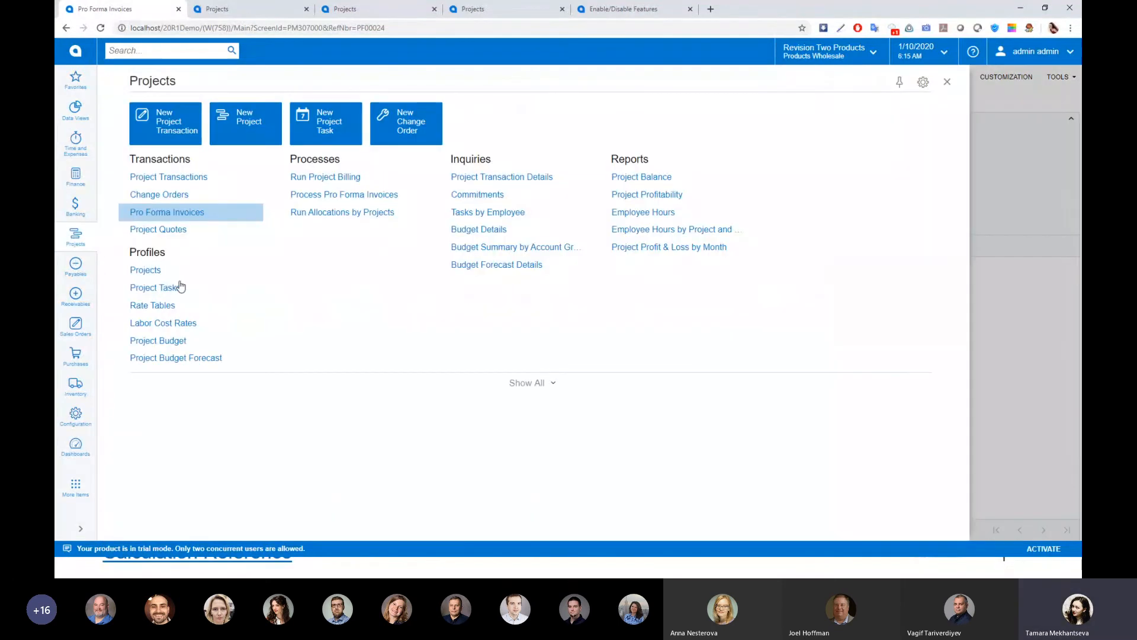
{"action": "left_click", "coordinate": [148, 268]}
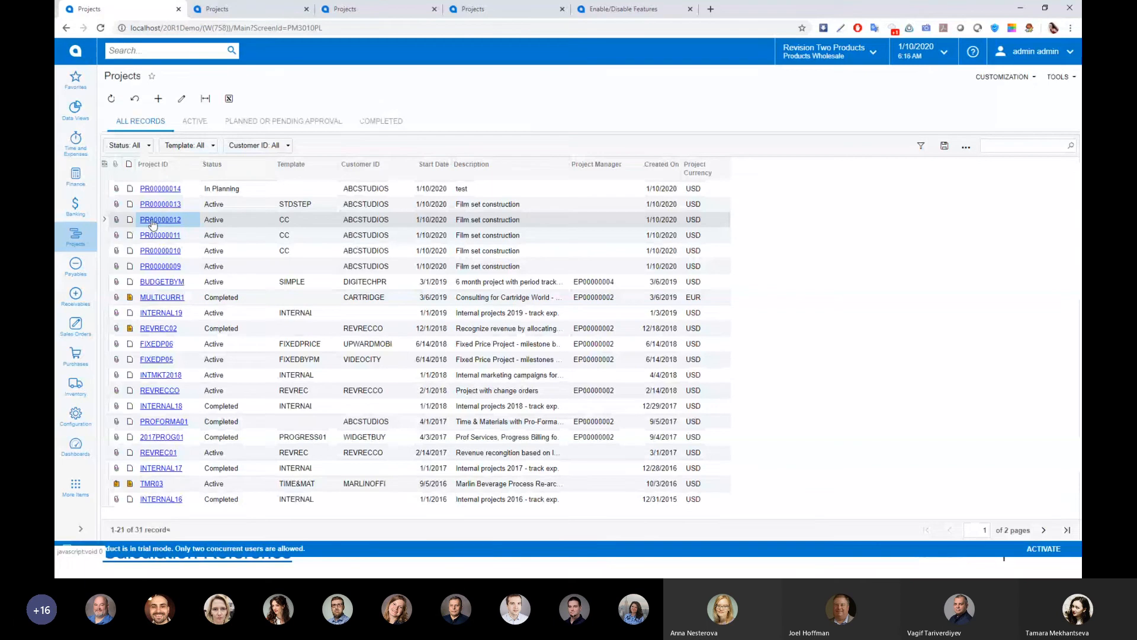
{"action": "left_click", "coordinate": [152, 224]}
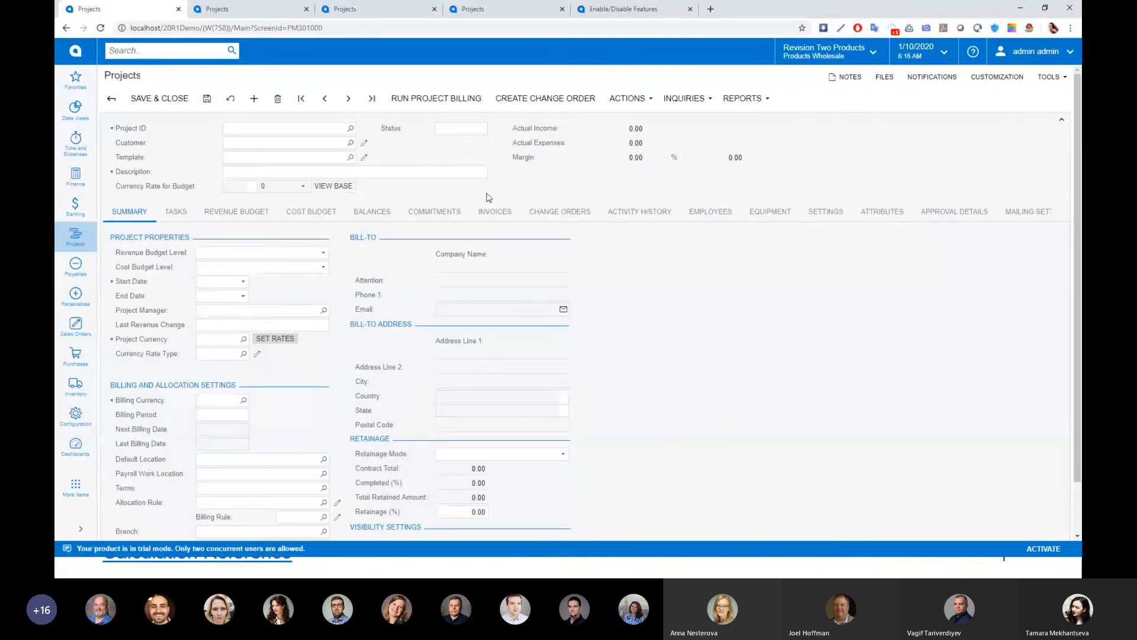
Validate the project balance and show the project's revenue budget
{"action": "left_click", "coordinate": [636, 99]}
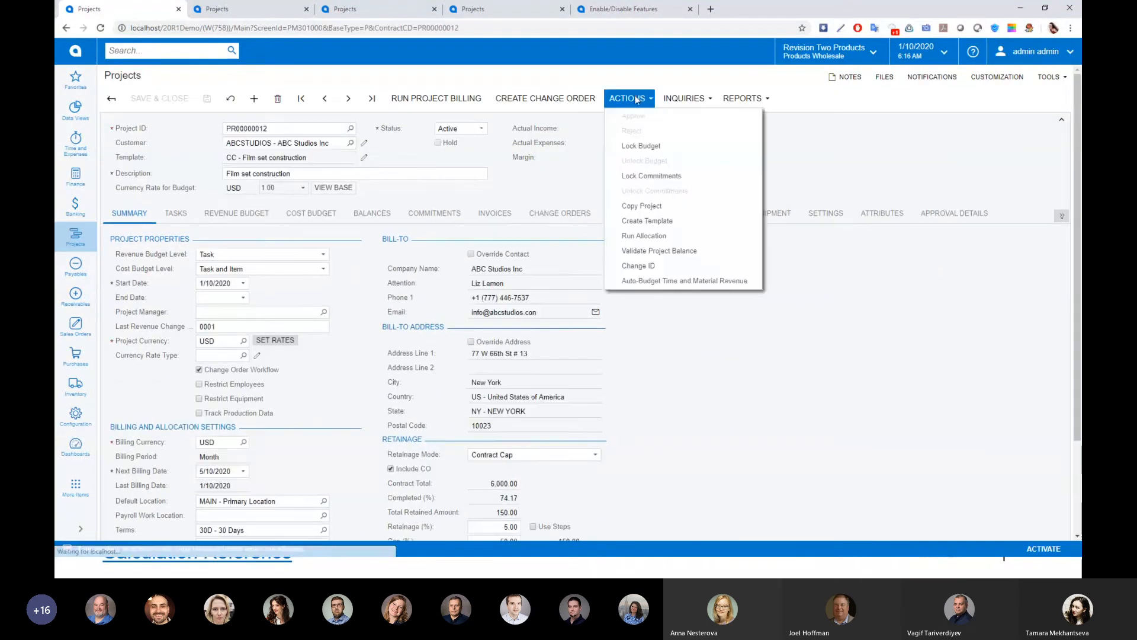
{"action": "left_click", "coordinate": [637, 250]}
{"action": "left_click", "coordinate": [240, 214]}
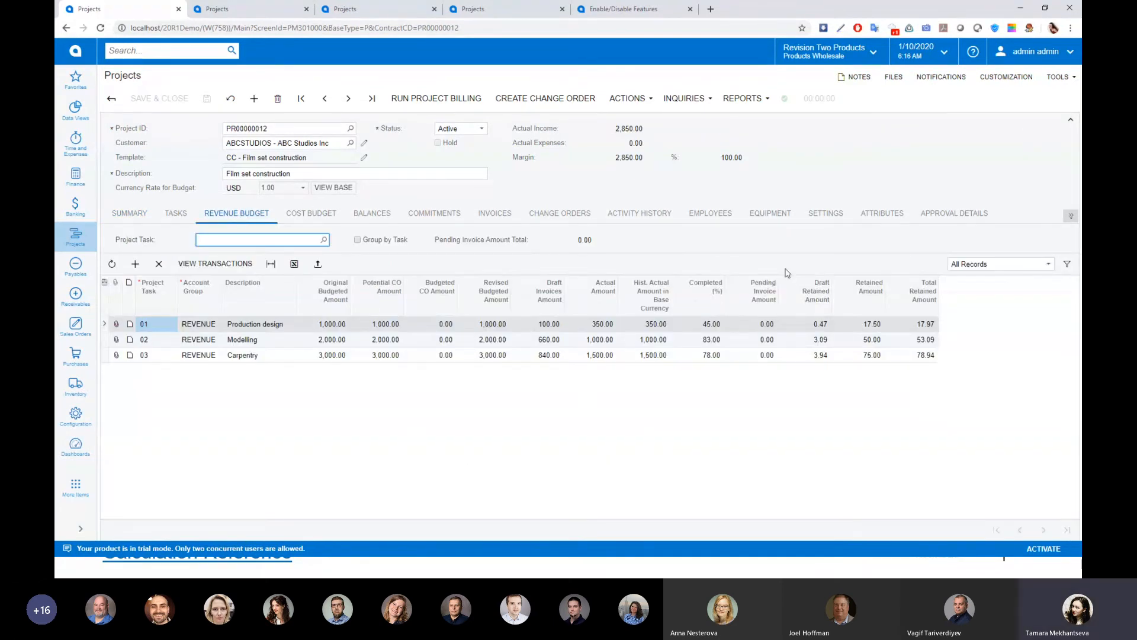
Examine the draft retained amounts of Modelling and Carpentry, and check the 4/10/2020 pro forma invoice in the project's invoice list
{"action": "left_click", "coordinate": [810, 339]}
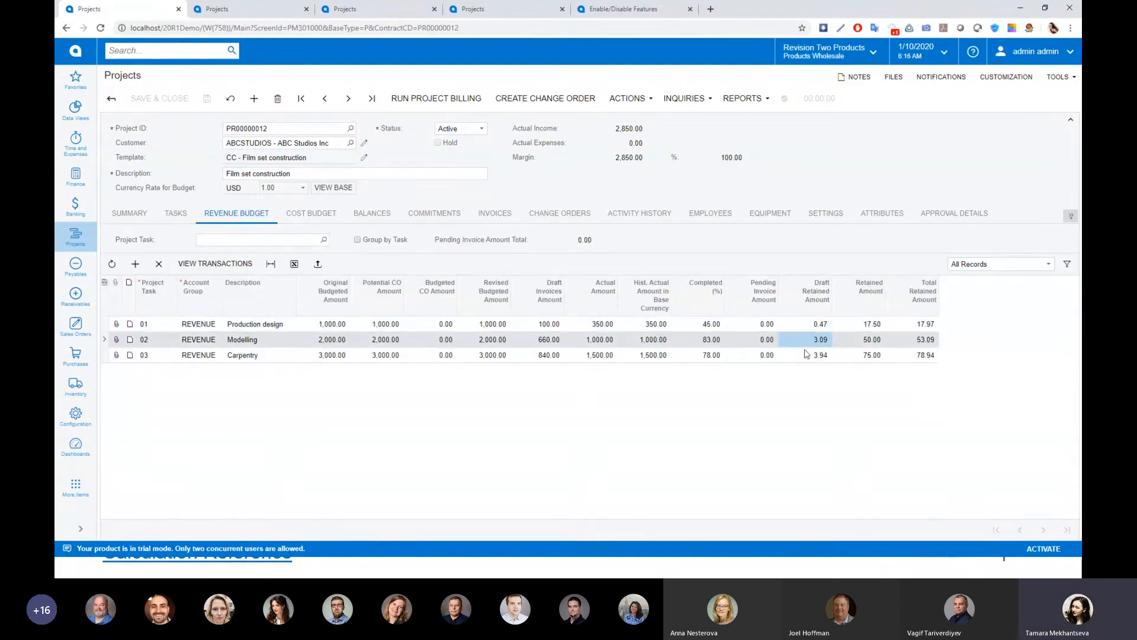
{"action": "left_click", "coordinate": [805, 357]}
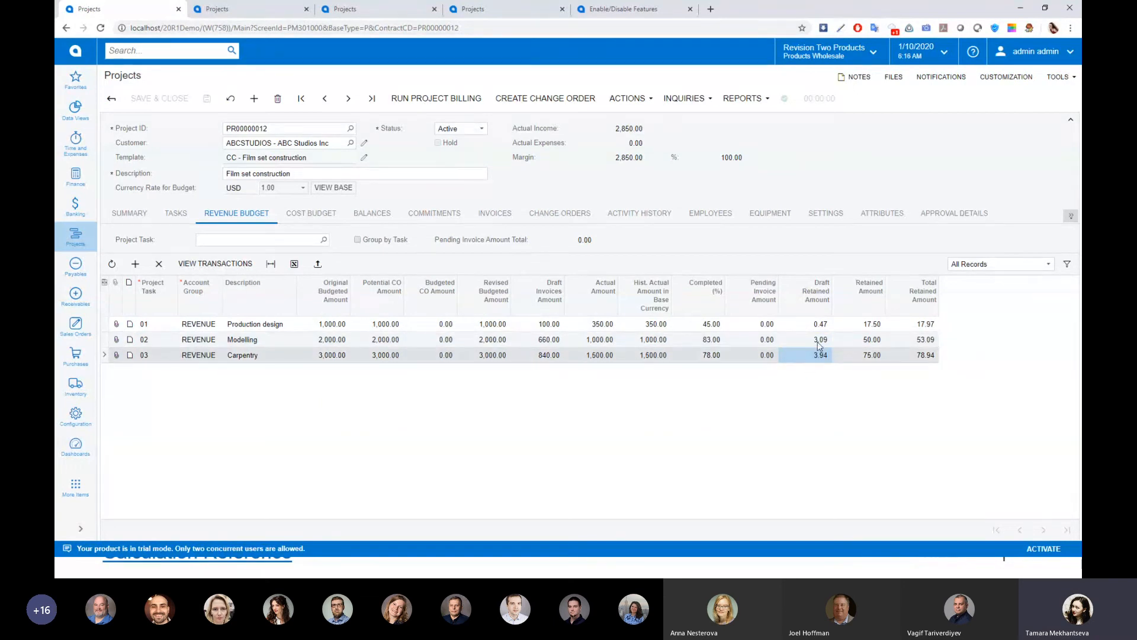
{"action": "left_click", "coordinate": [503, 214]}
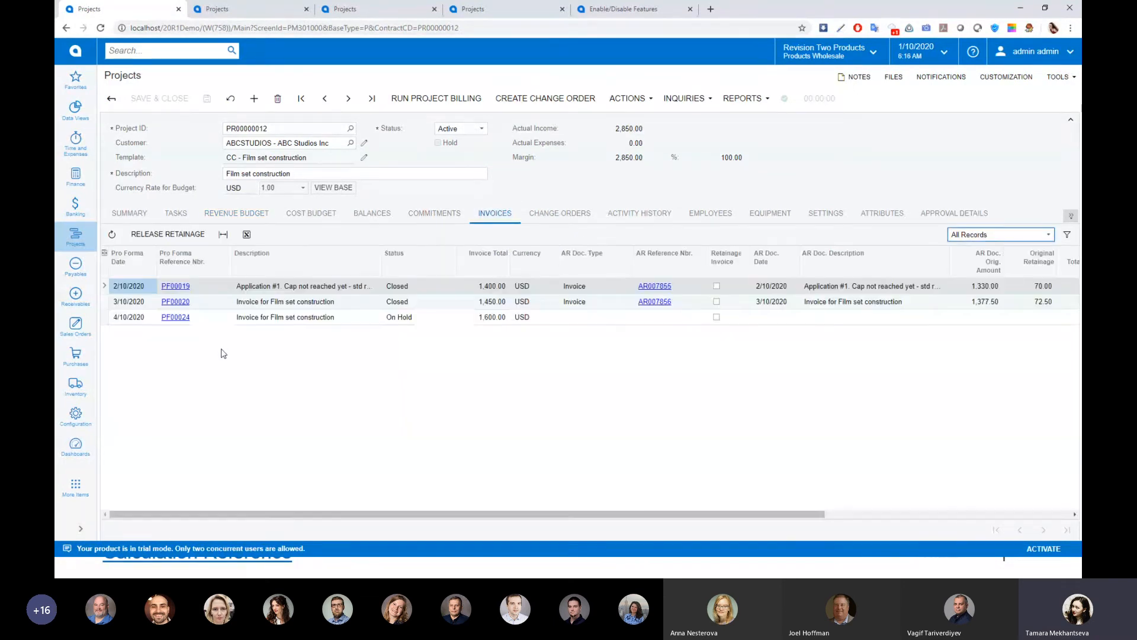
{"action": "left_click", "coordinate": [243, 318]}
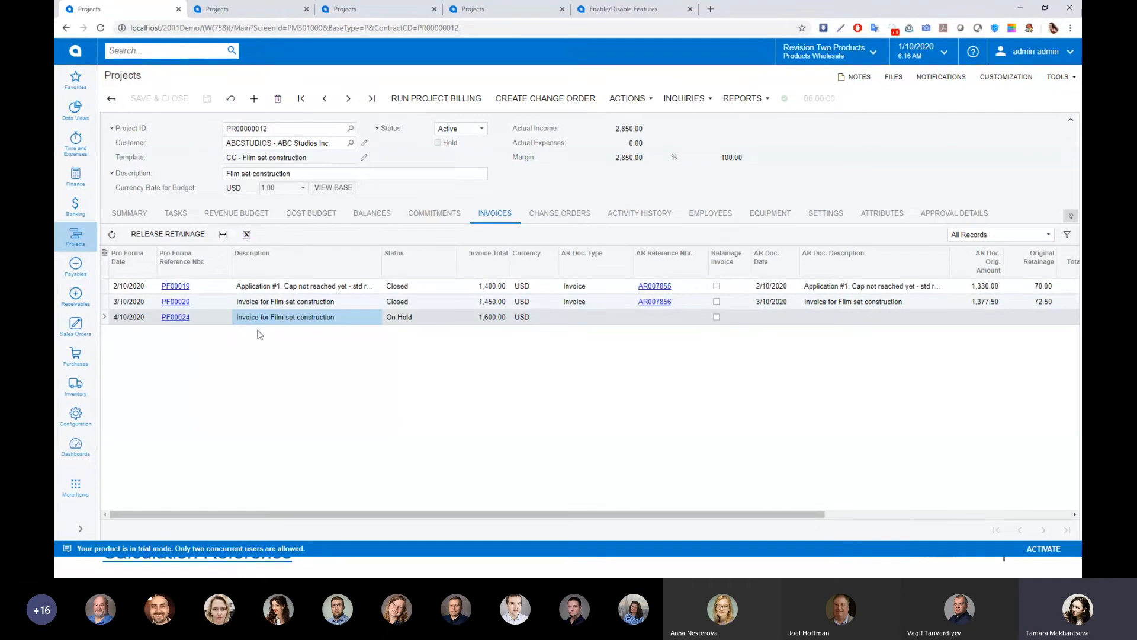
Examine the retained amounts of Production design, Modelling and Carpentry in the revenue budget
{"action": "left_click", "coordinate": [233, 214]}
{"action": "left_click", "coordinate": [862, 357]}
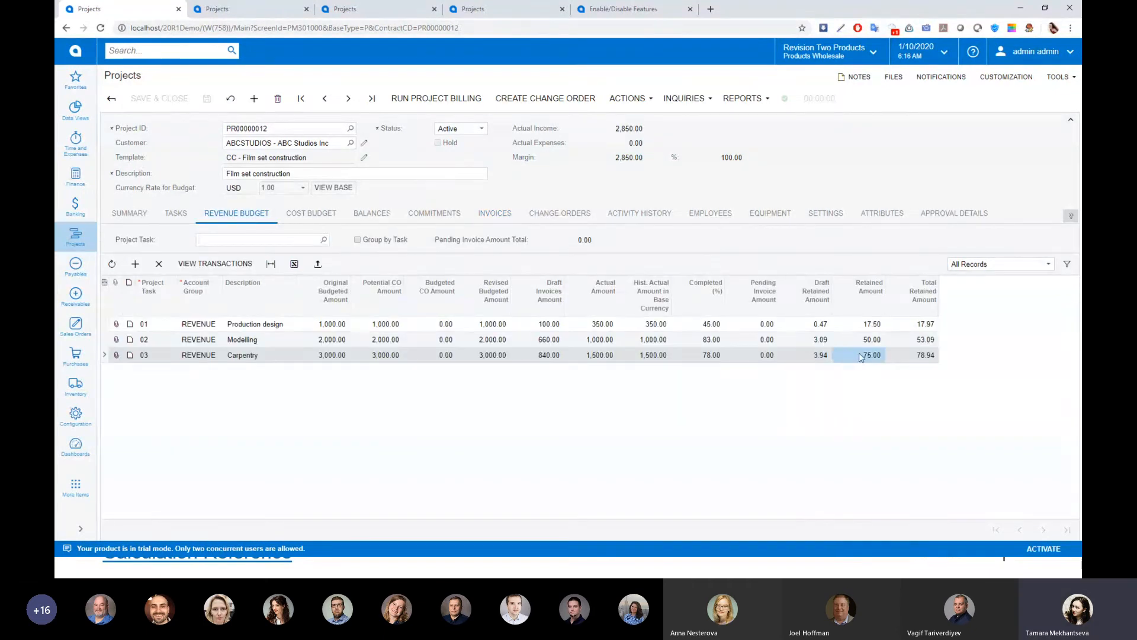
{"action": "left_click", "coordinate": [865, 327]}
{"action": "left_click", "coordinate": [864, 341]}
{"action": "left_click", "coordinate": [863, 355]}
Take the 4/10/2020 pro forma invoice PF00024 off hold and release it
{"action": "left_click", "coordinate": [494, 214]}
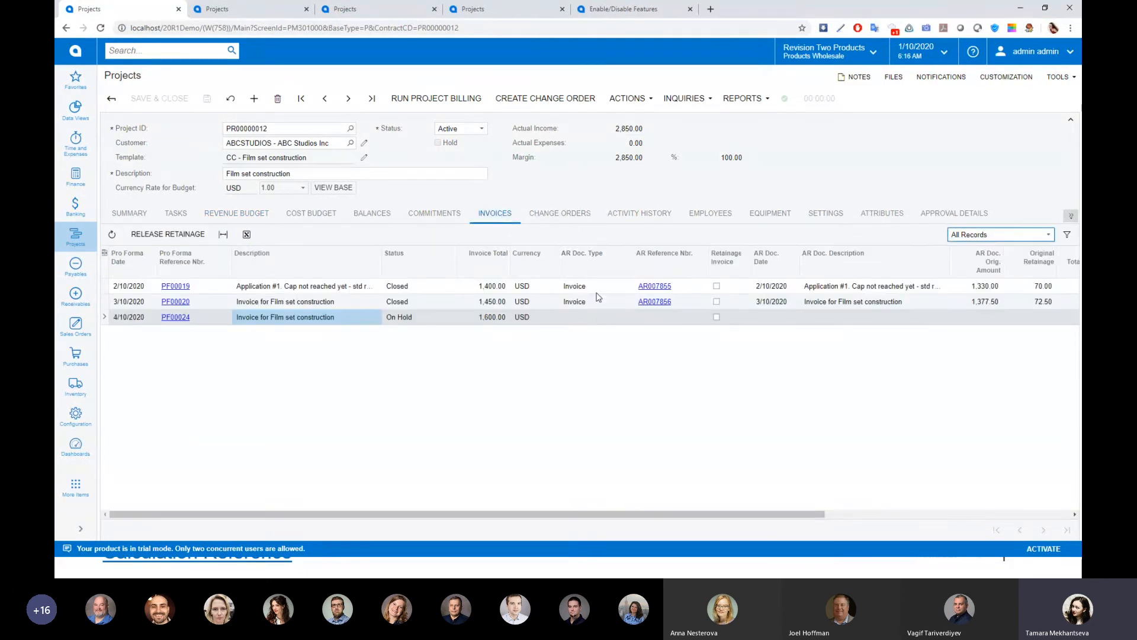
{"action": "left_click", "coordinate": [176, 317]}
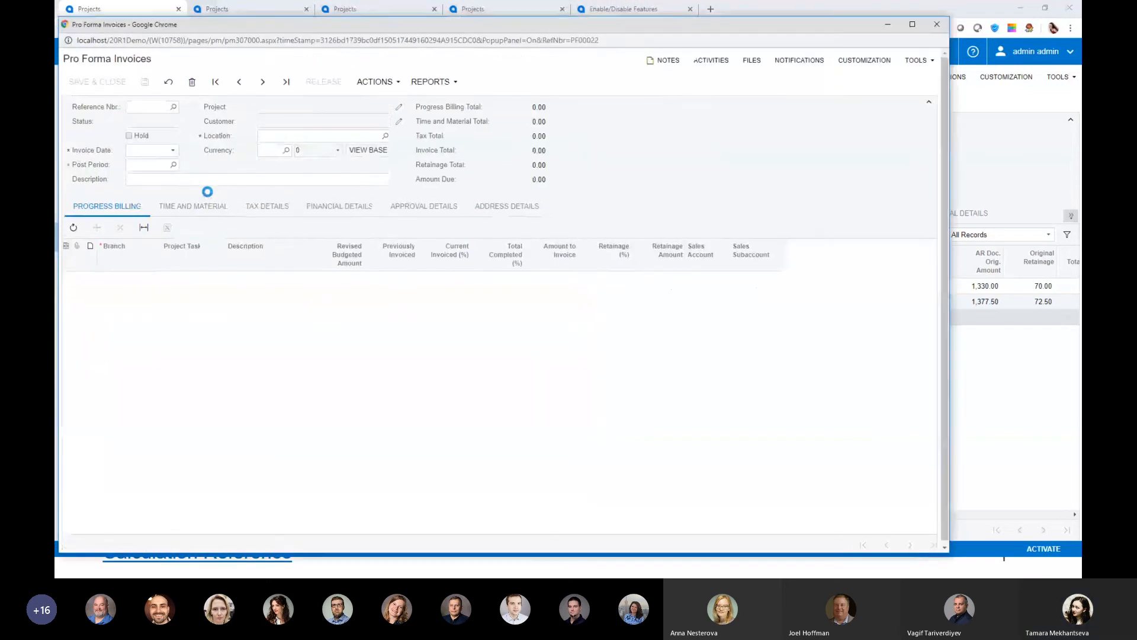
{"action": "left_click", "coordinate": [128, 136]}
{"action": "left_click", "coordinate": [314, 82]}
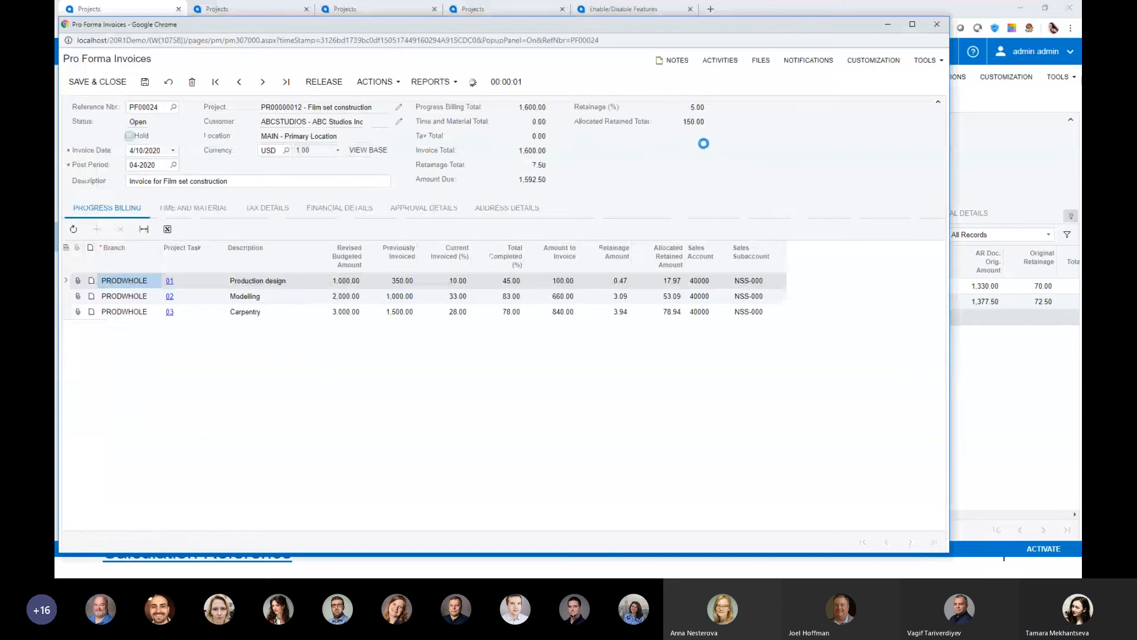
{"action": "left_click", "coordinate": [935, 26]}
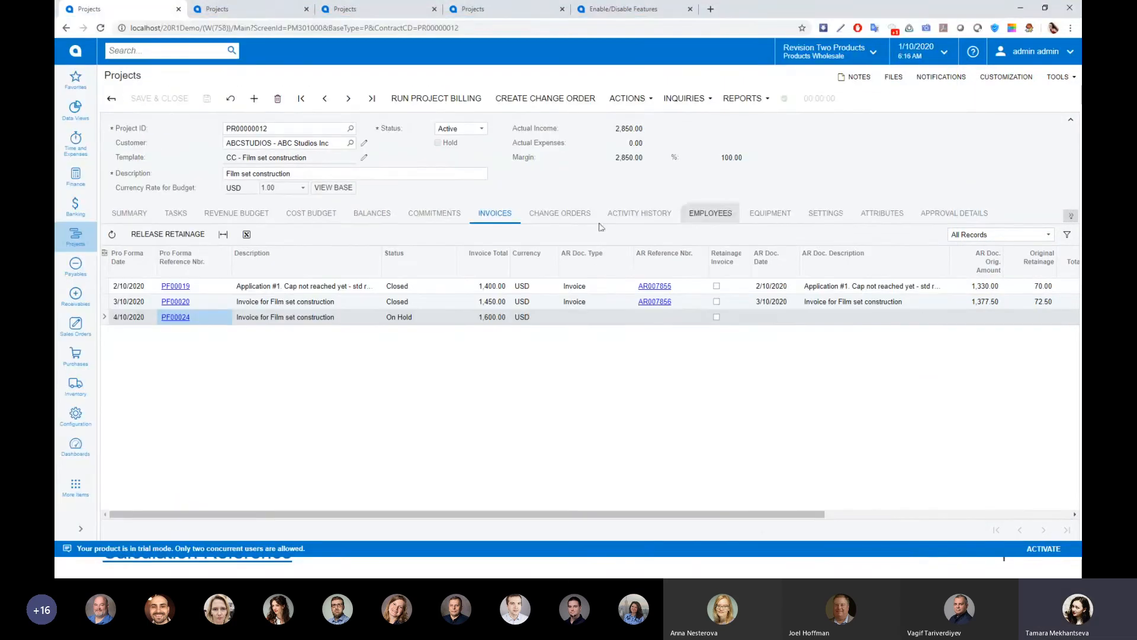
Validate the project balance following the pro forma release and show the revenue budget
{"action": "left_click", "coordinate": [647, 101]}
{"action": "left_click", "coordinate": [659, 251]}
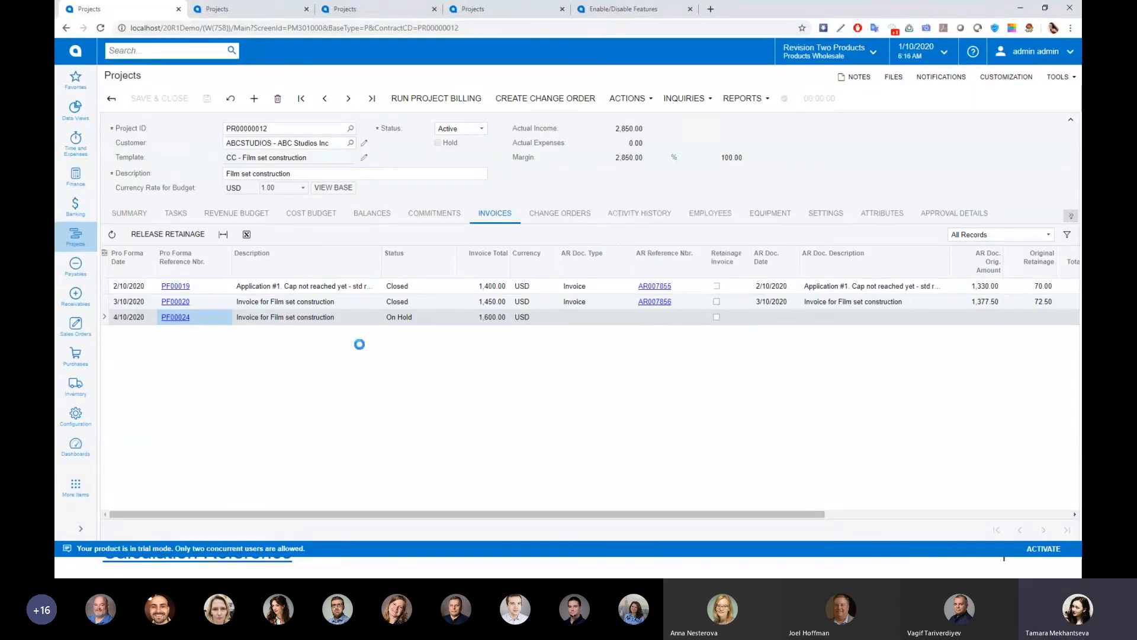
{"action": "left_click", "coordinate": [248, 219]}
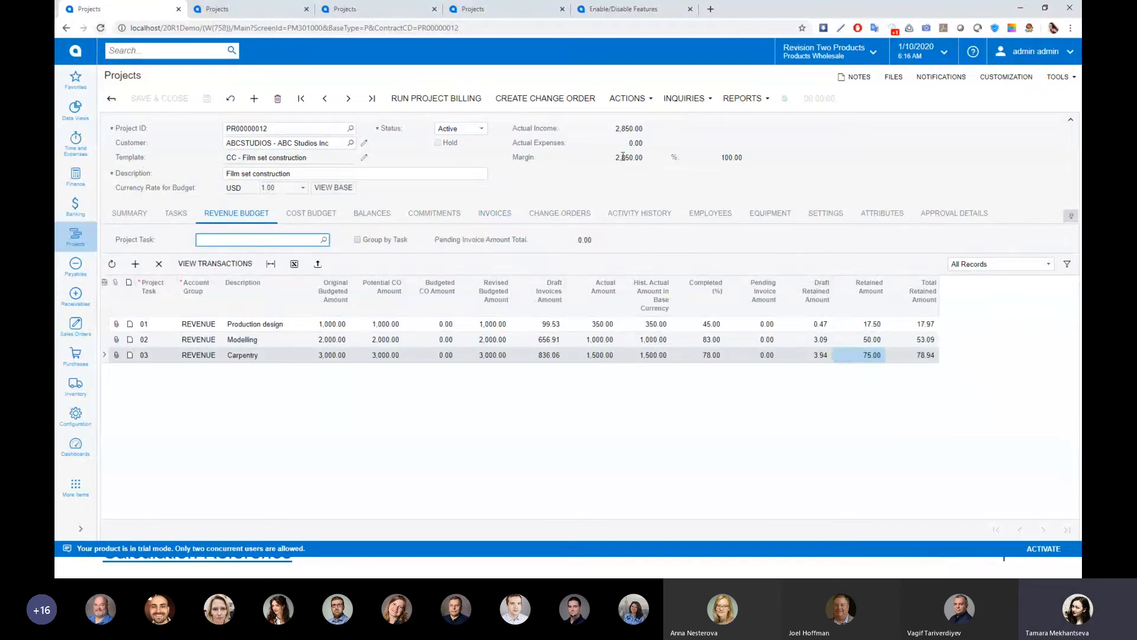
Reload the project page, show its revenue budget and validate the project balance again
{"action": "left_click", "coordinate": [101, 27]}
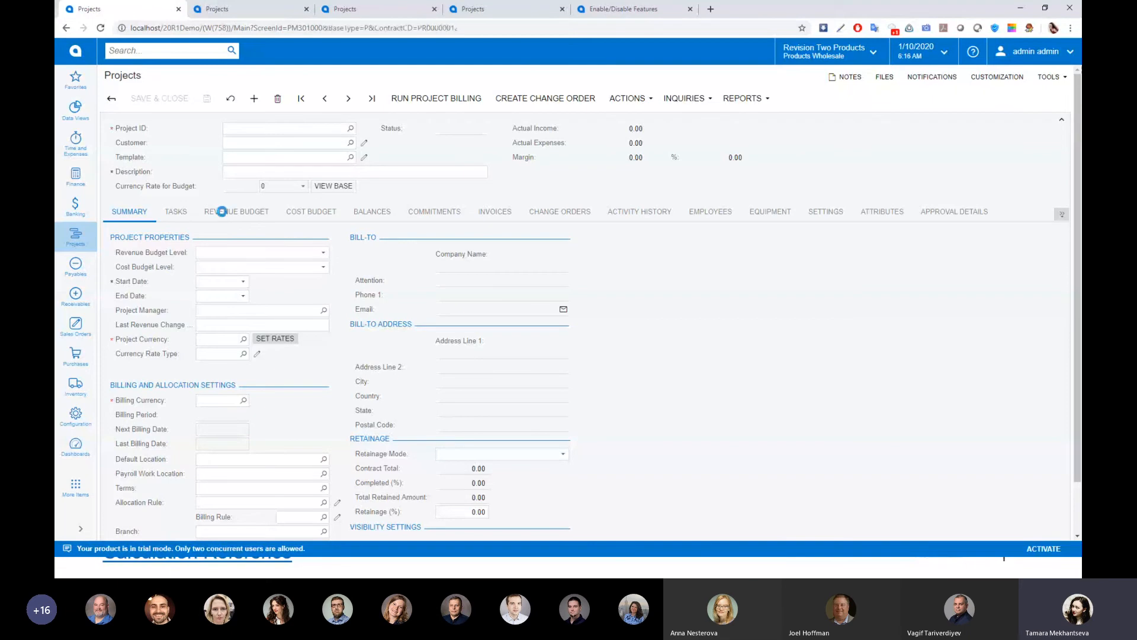
{"action": "left_click", "coordinate": [222, 211]}
{"action": "left_click", "coordinate": [631, 97]}
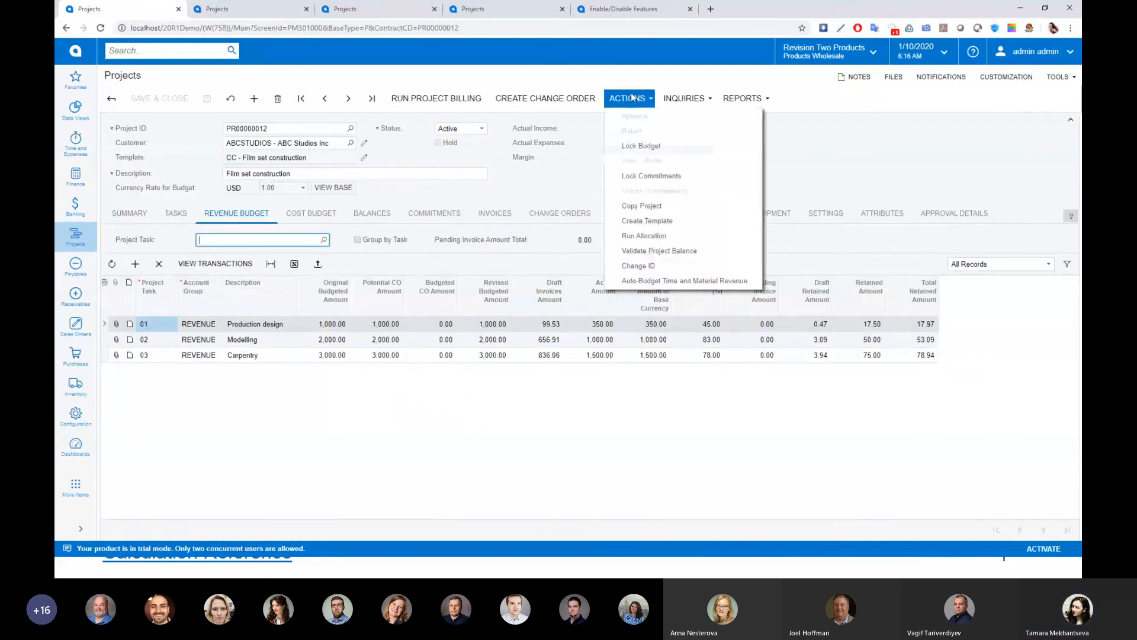
{"action": "left_click", "coordinate": [659, 250]}
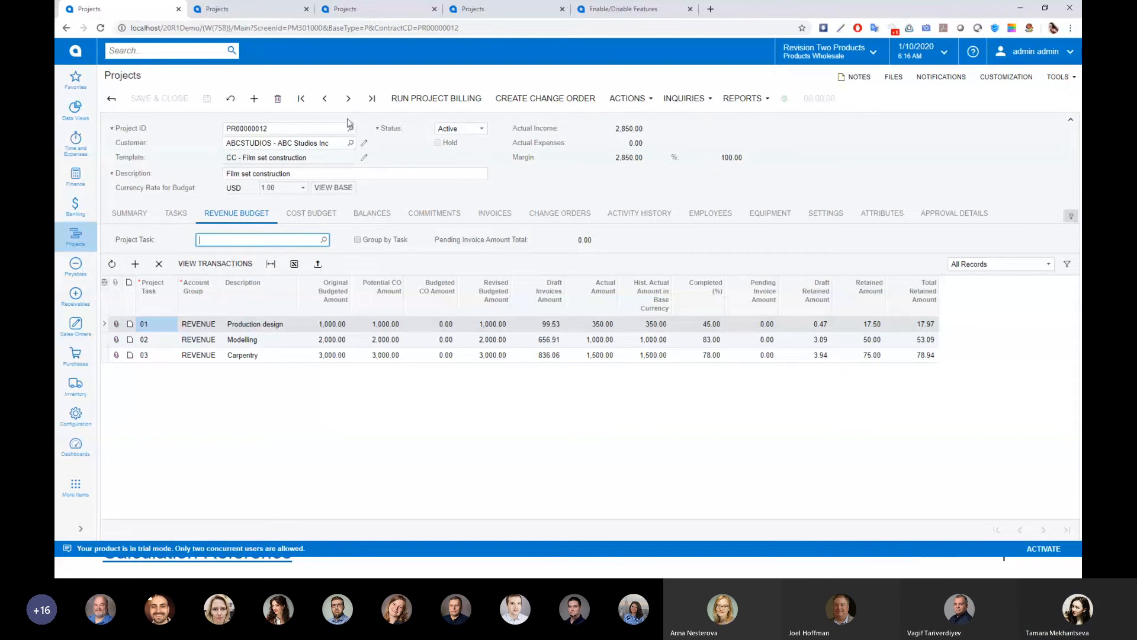
Open the AR invoice AR007858 generated from the 4/10/2020 pro forma invoice and release it
{"action": "left_click", "coordinate": [495, 213]}
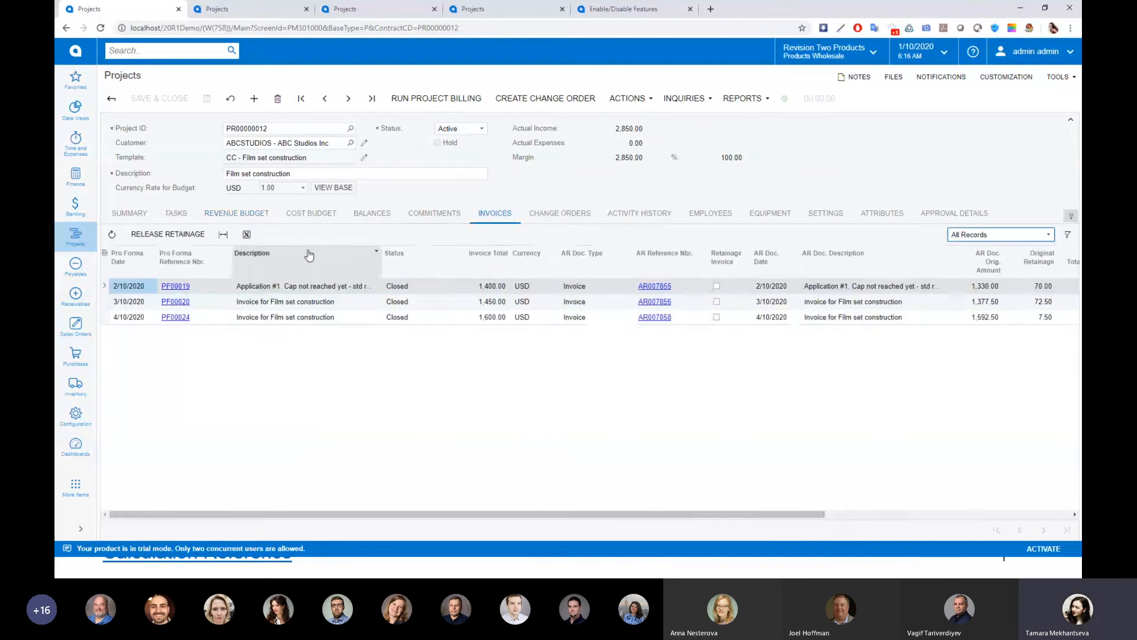
{"action": "left_click", "coordinate": [644, 318]}
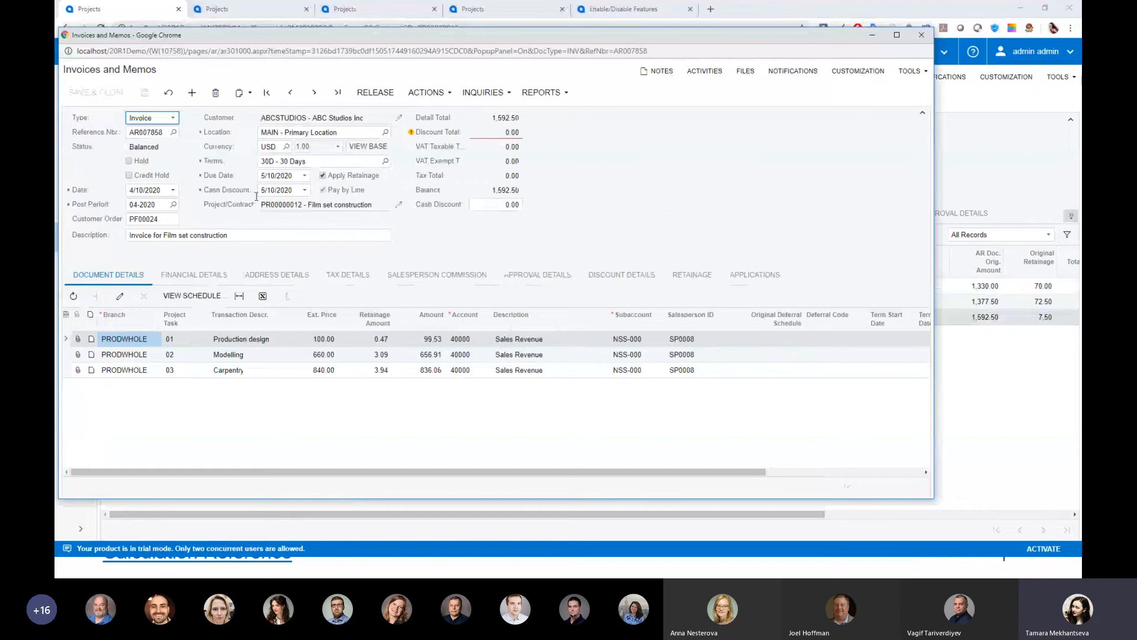
{"action": "left_click", "coordinate": [376, 92]}
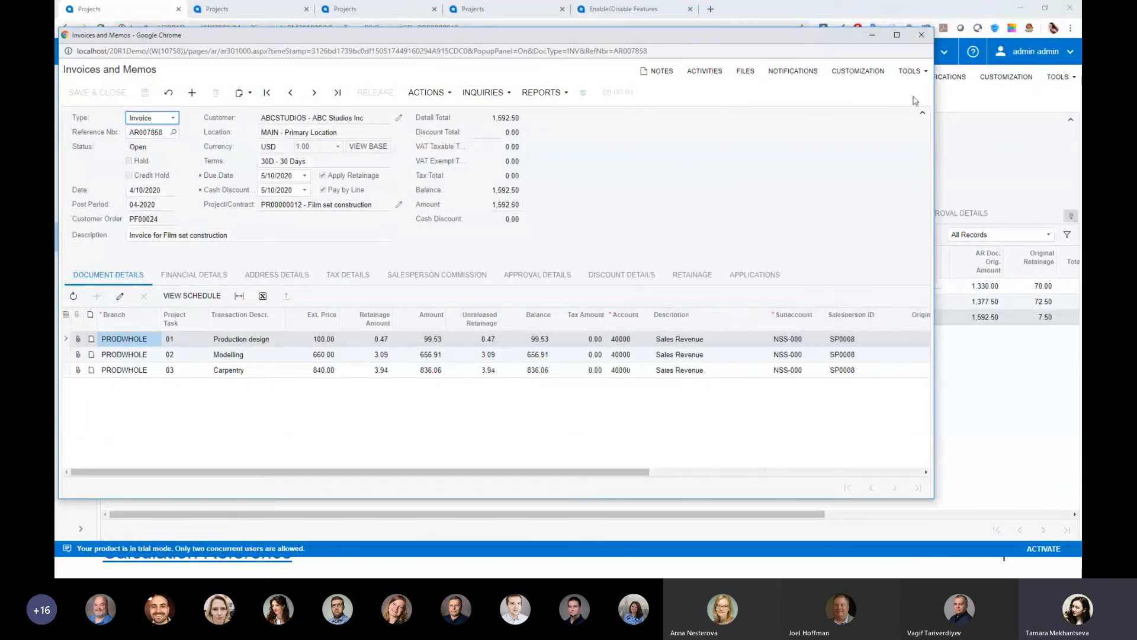
{"action": "left_click", "coordinate": [922, 35]}
Validate the project balance following the AR invoice release and show the task amounts in the revenue budget
{"action": "left_click", "coordinate": [649, 99]}
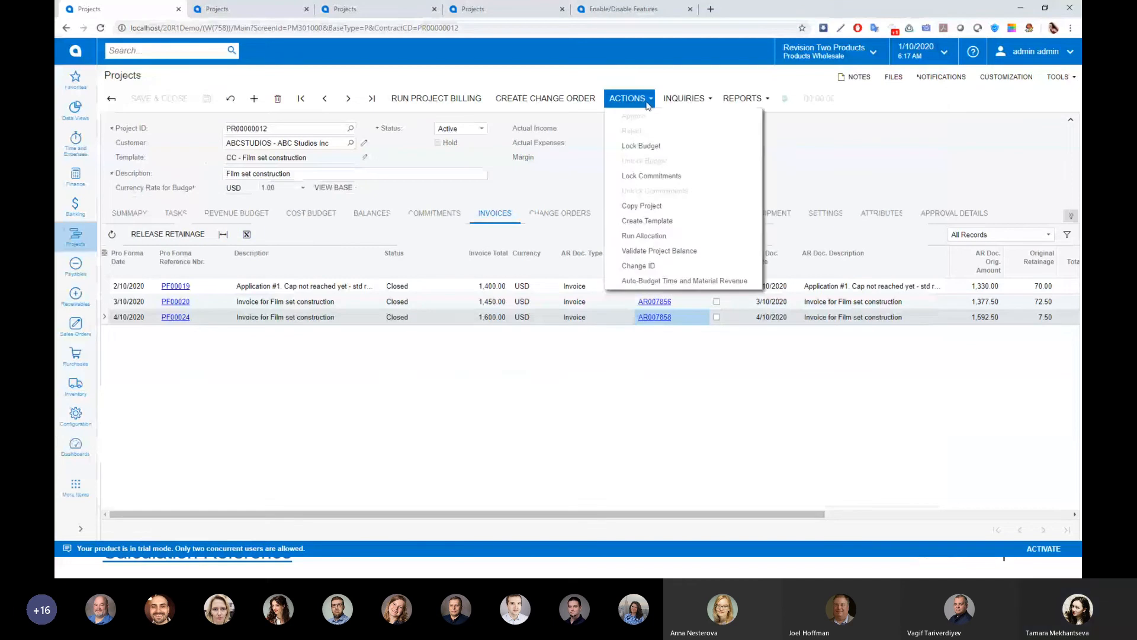
{"action": "left_click", "coordinate": [650, 250]}
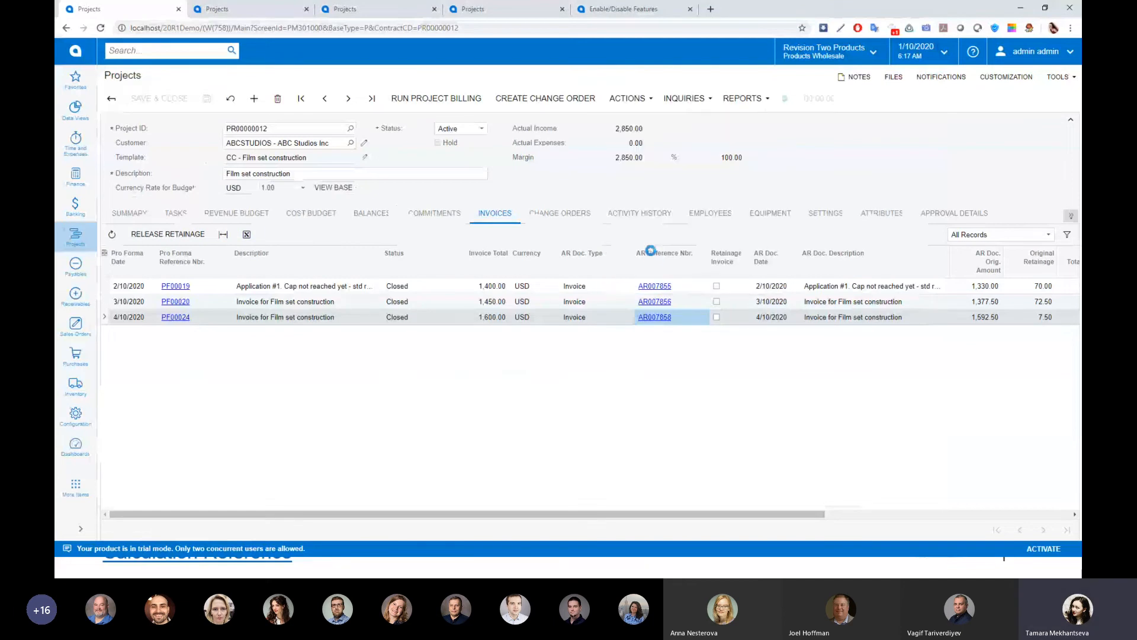
{"action": "left_click", "coordinate": [236, 218]}
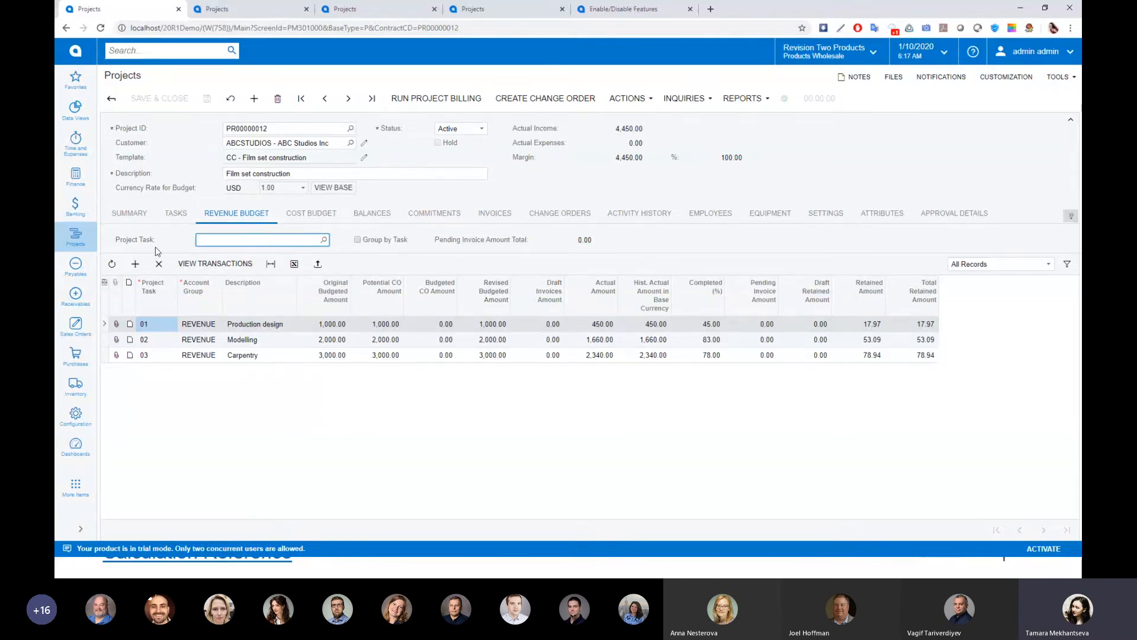
Examine the completed percentage and the cap amount in the project summary's retainage settings
{"action": "left_click", "coordinate": [129, 214]}
{"action": "scroll", "coordinate": [613, 414], "scroll_direction": "down", "scroll_amount": 2}
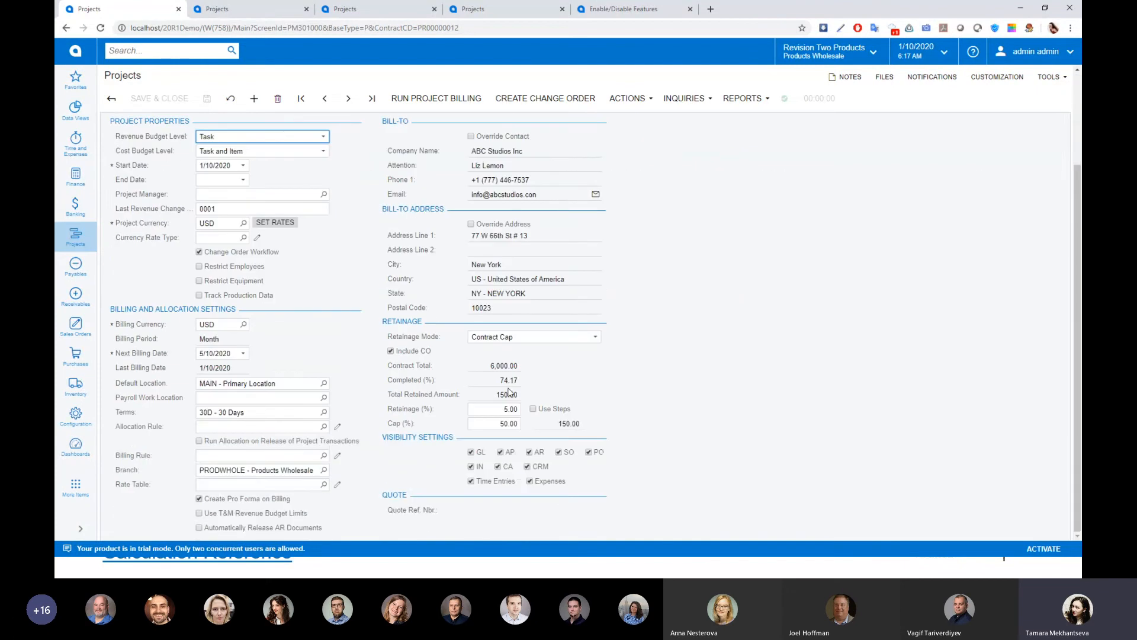
{"action": "left_click", "coordinate": [502, 380]}
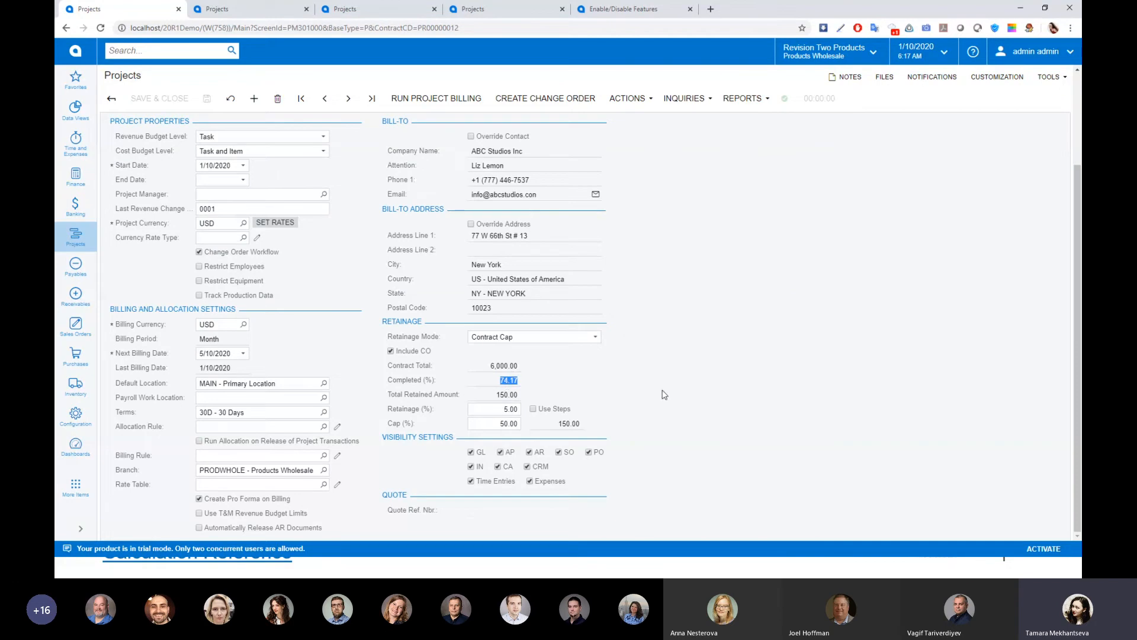
{"action": "left_click", "coordinate": [566, 421]}
{"action": "left_click", "coordinate": [673, 435]}
{"action": "scroll", "coordinate": [463, 451], "scroll_direction": "up", "scroll_amount": 3}
Set the revenue budget's pending invoice amounts to 100 for Production design, 140 for Modelling and 60 for Carpentry, and run project billing
{"action": "left_click", "coordinate": [237, 213]}
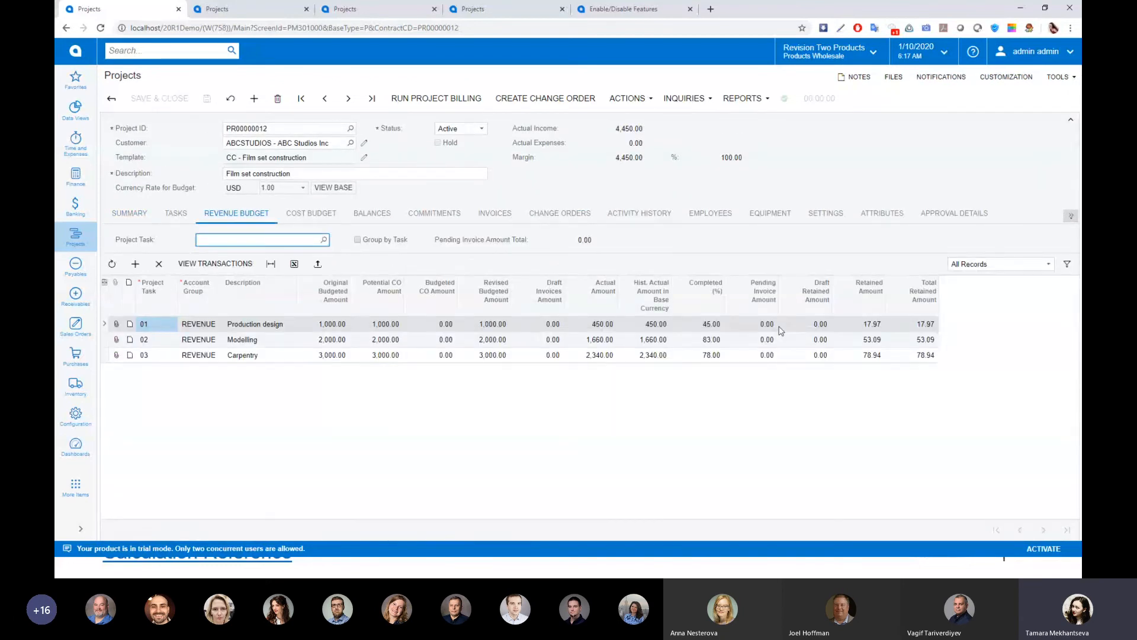
{"action": "left_click", "coordinate": [749, 325]}
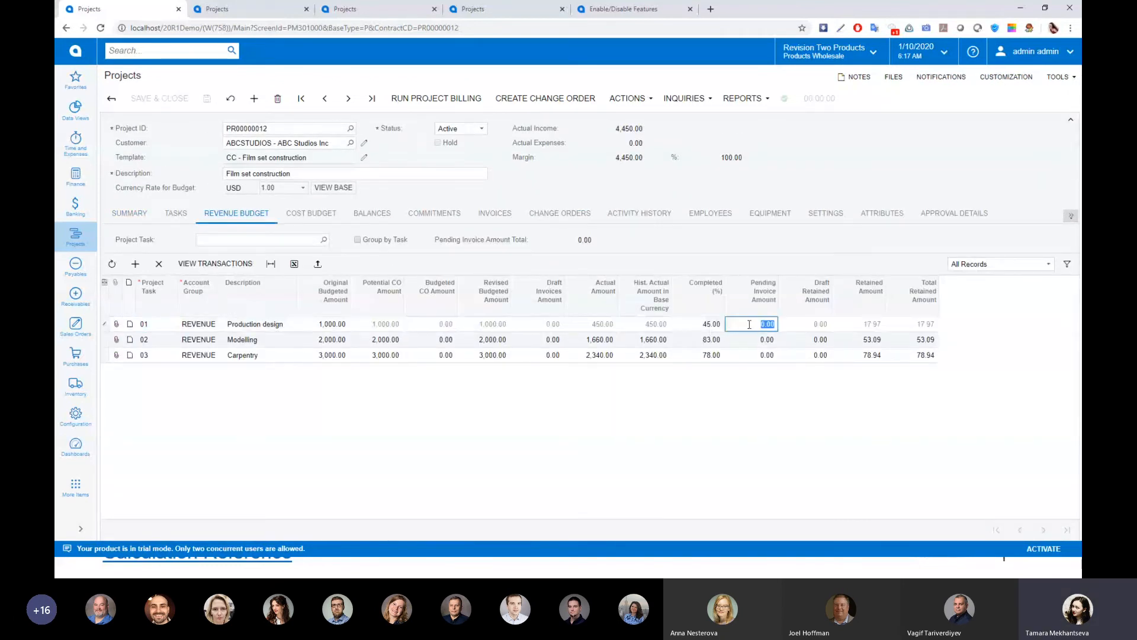
{"action": "type", "text": "100"}
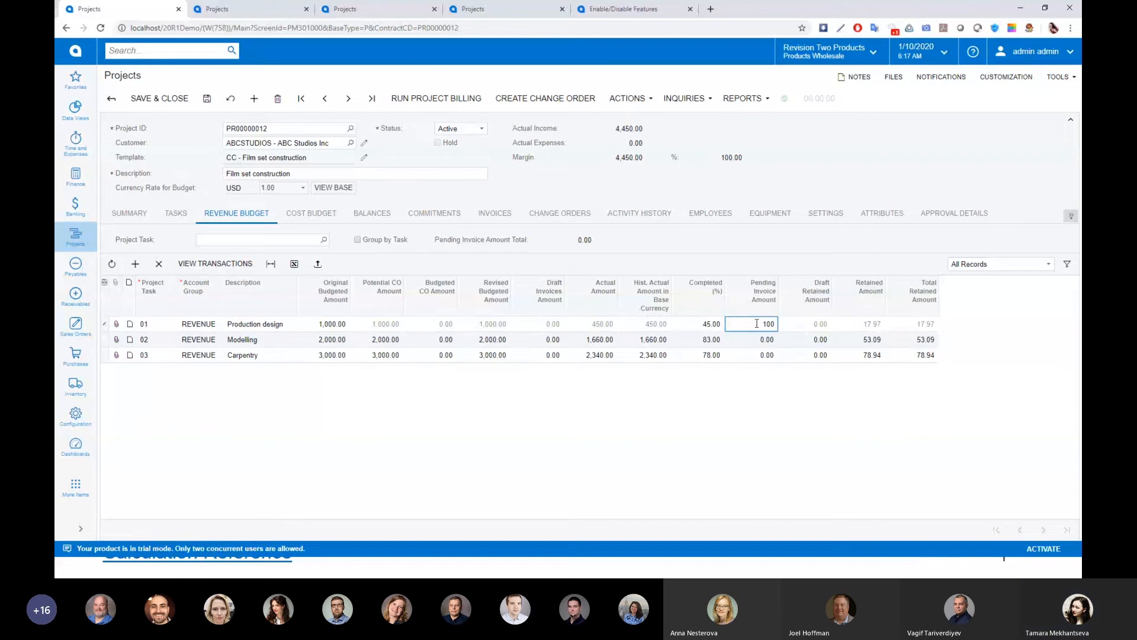
{"action": "key", "text": "Down"}
{"action": "type", "text": "140"}
{"action": "key", "text": "Down"}
{"action": "type", "text": "60"}
{"action": "key", "text": "Tab"}
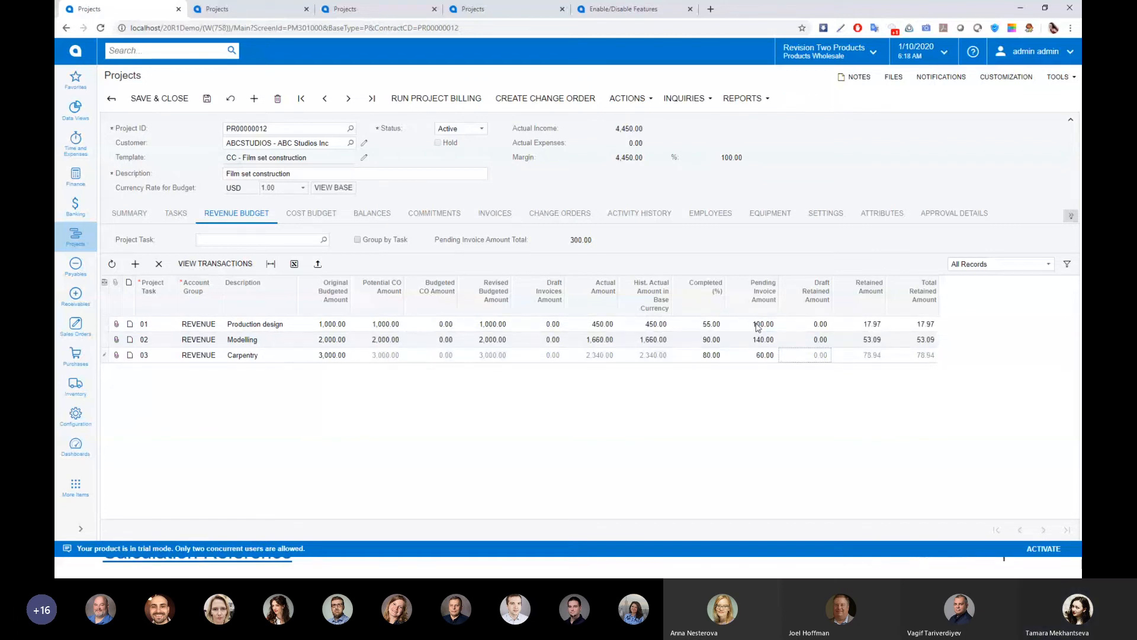
{"action": "left_click", "coordinate": [468, 102]}
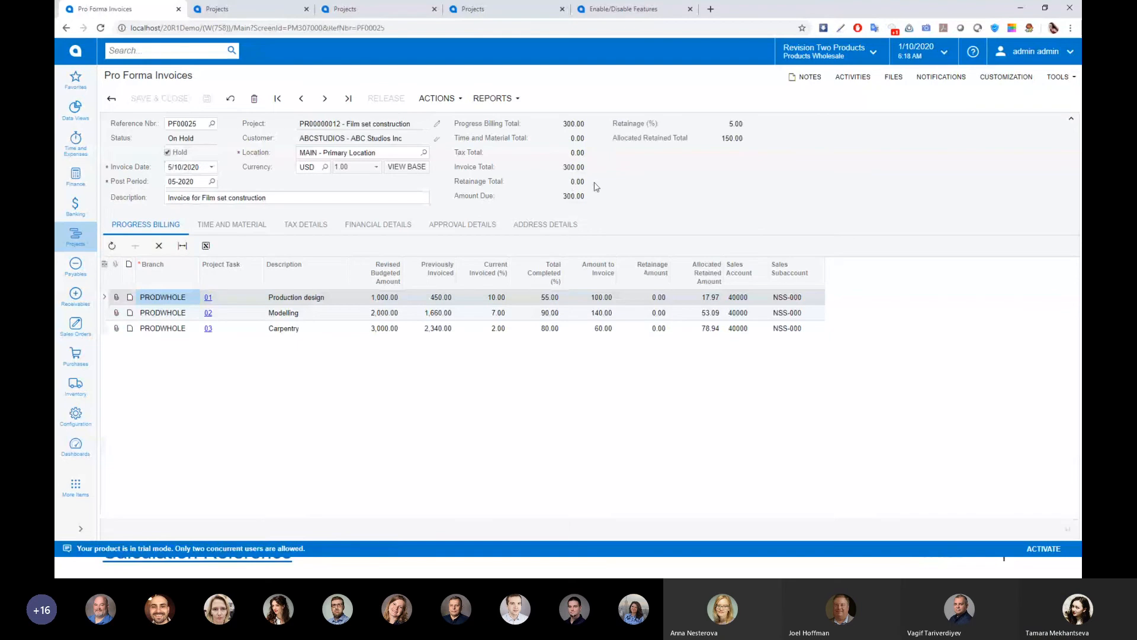
Examine the new pro forma invoice's retainage total and the retainage amounts of its three task lines
{"action": "double_click", "coordinate": [567, 181]}
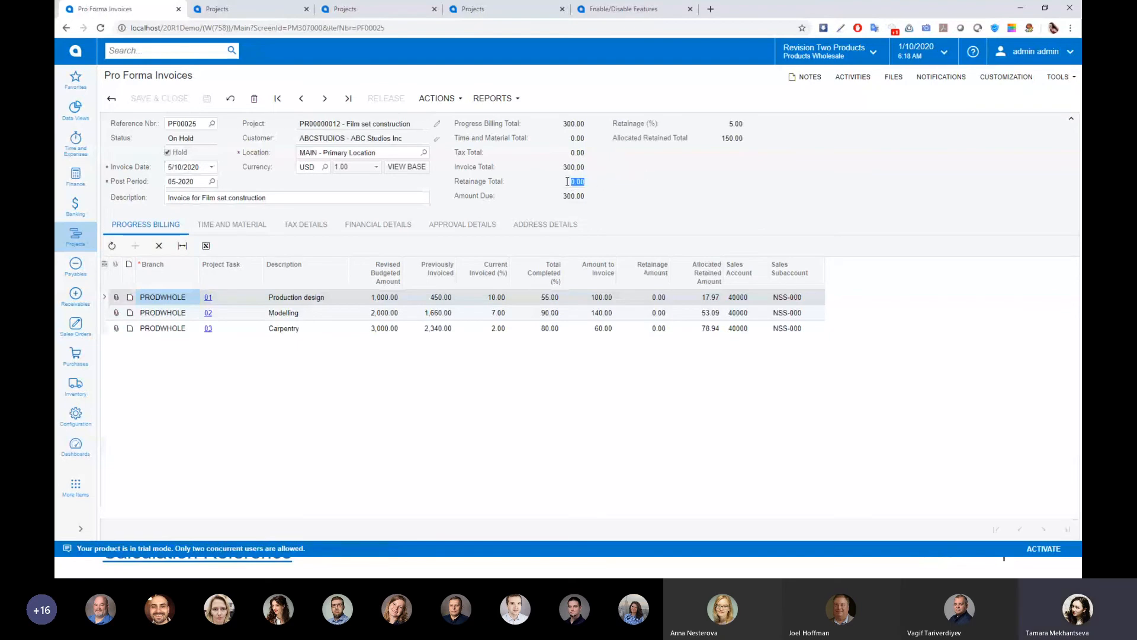
{"action": "left_click", "coordinate": [636, 297]}
{"action": "left_click", "coordinate": [640, 312]}
{"action": "left_click", "coordinate": [646, 332]}
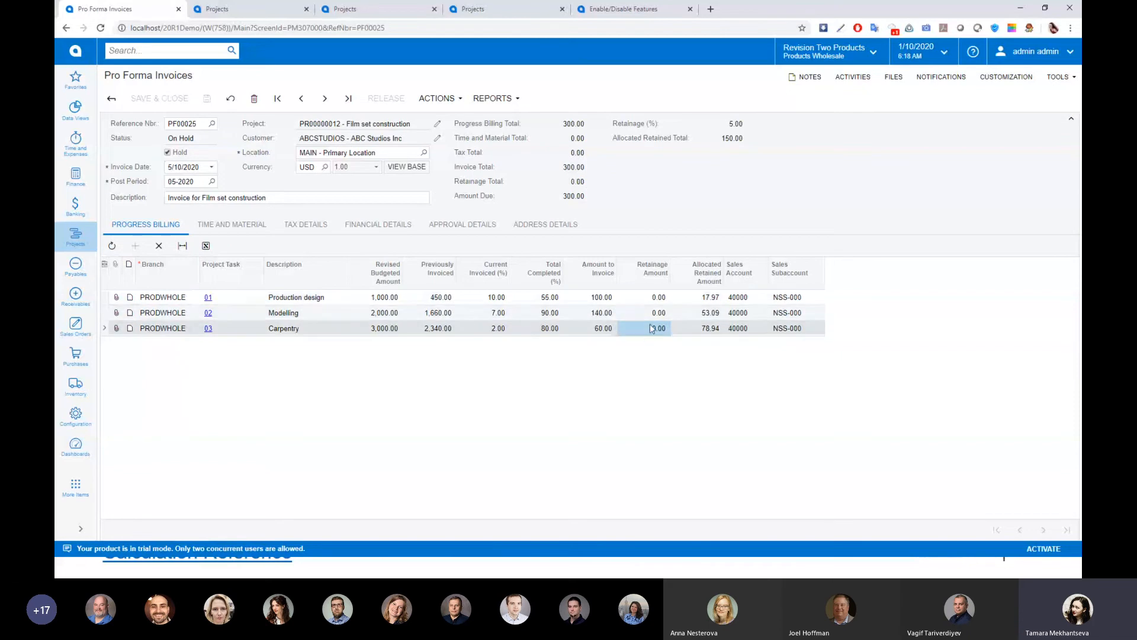
Compare the allocated retained total with the allocated retained amounts of the task lines in the pro forma invoice
{"action": "left_click", "coordinate": [728, 139]}
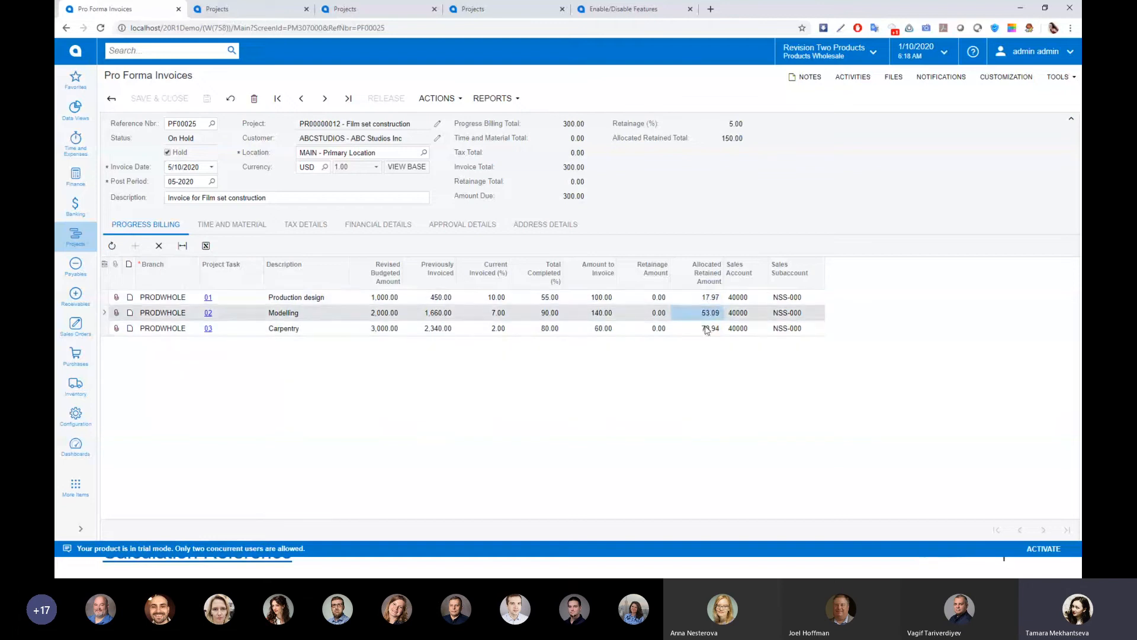
{"action": "left_click", "coordinate": [707, 326]}
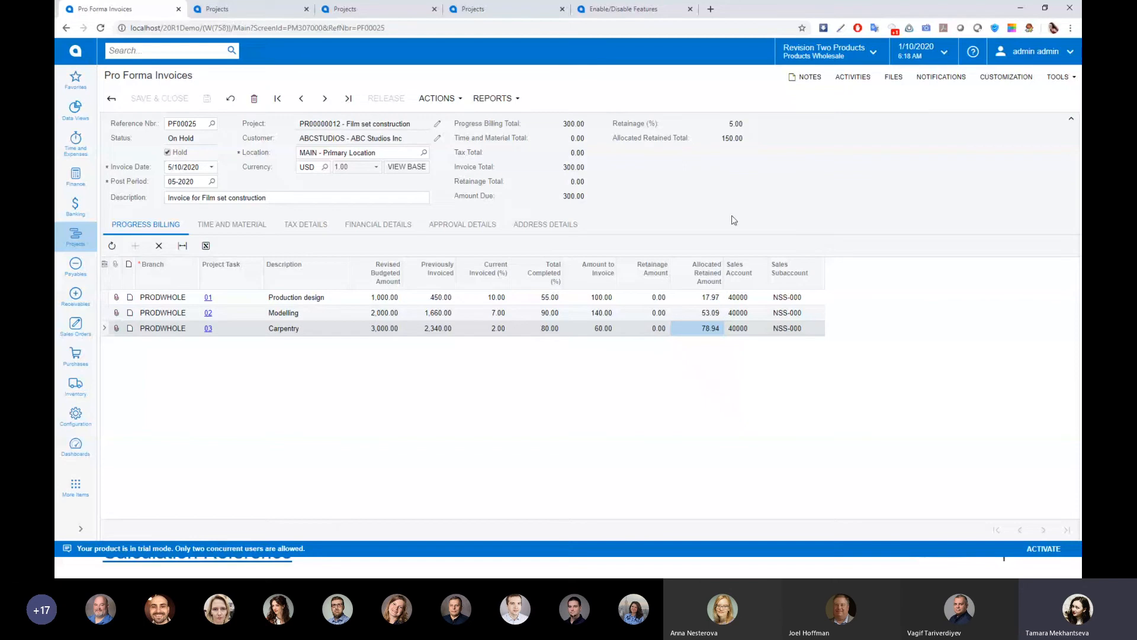
{"action": "double_click", "coordinate": [732, 138]}
Return to project PR00000012, view its change orders, and examine the retainage cap amount in the project summary
{"action": "left_click", "coordinate": [112, 101]}
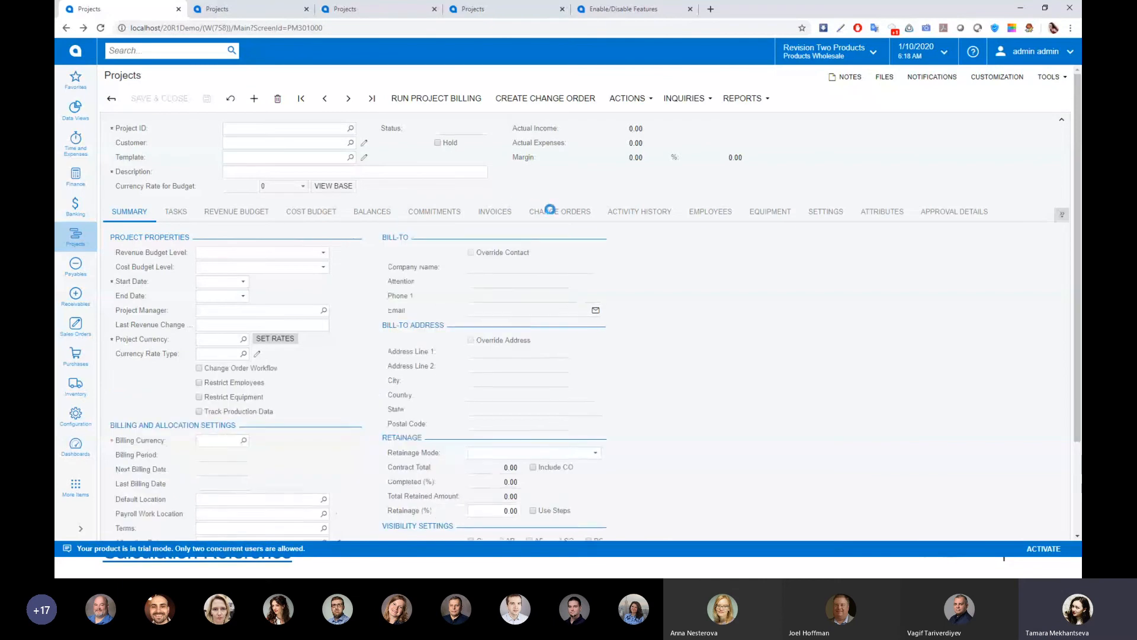
{"action": "left_click", "coordinate": [557, 216]}
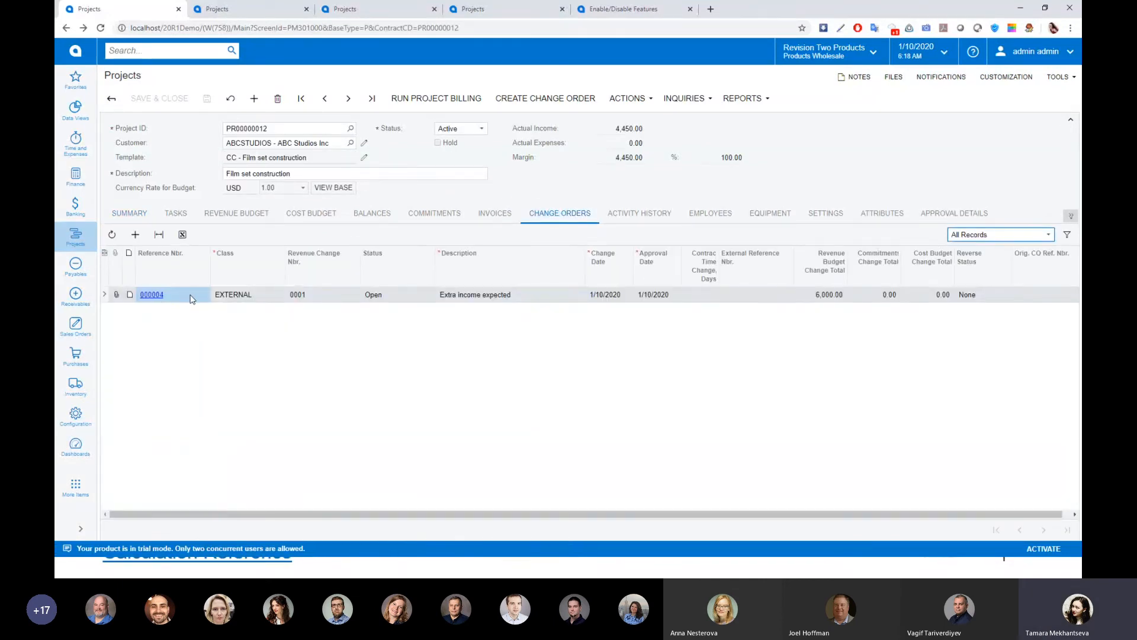
{"action": "left_click", "coordinate": [129, 213]}
{"action": "scroll", "coordinate": [463, 419], "scroll_direction": "down", "scroll_amount": 2}
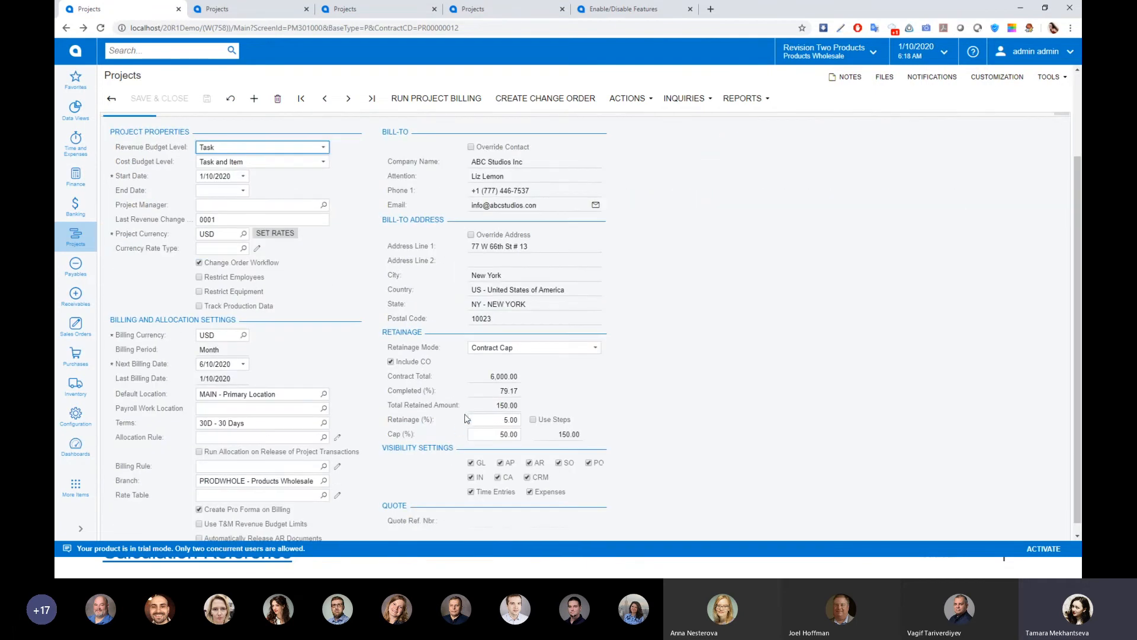
{"action": "left_click", "coordinate": [557, 434]}
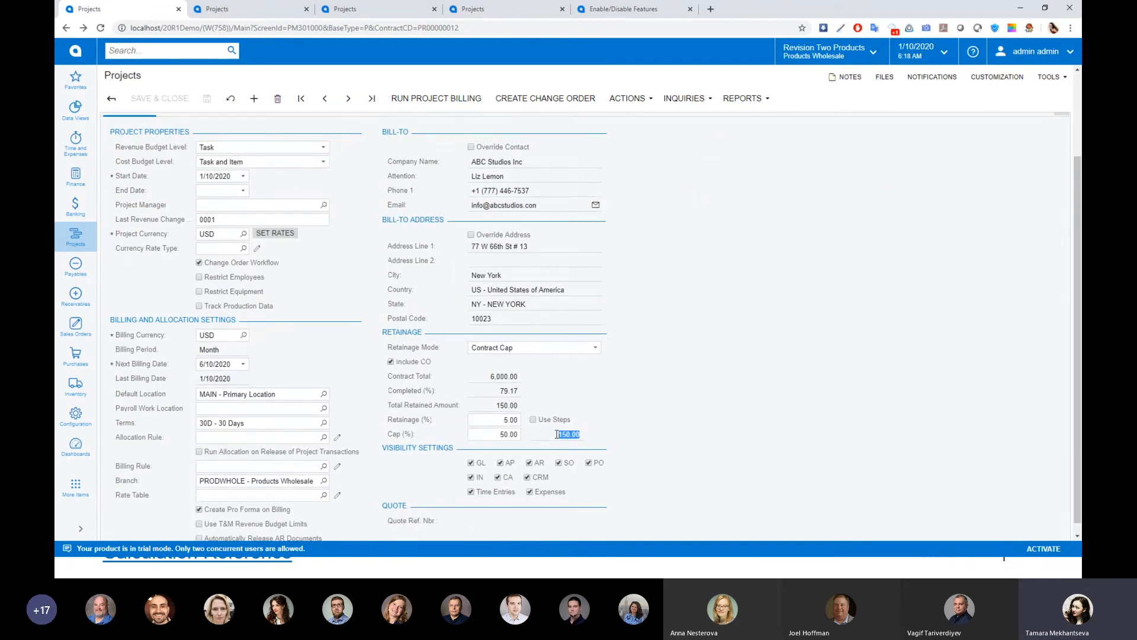
Compare the contract total with the retainage cap percentage and cap amount in the project summary
{"action": "left_click", "coordinate": [501, 376]}
{"action": "left_click", "coordinate": [499, 435]}
{"action": "left_click", "coordinate": [495, 371]}
{"action": "left_click", "coordinate": [549, 435]}
Open the project's change order 000004, "Extra income expected", release it and close its window
{"action": "scroll", "coordinate": [349, 263], "scroll_direction": "up", "scroll_amount": 5}
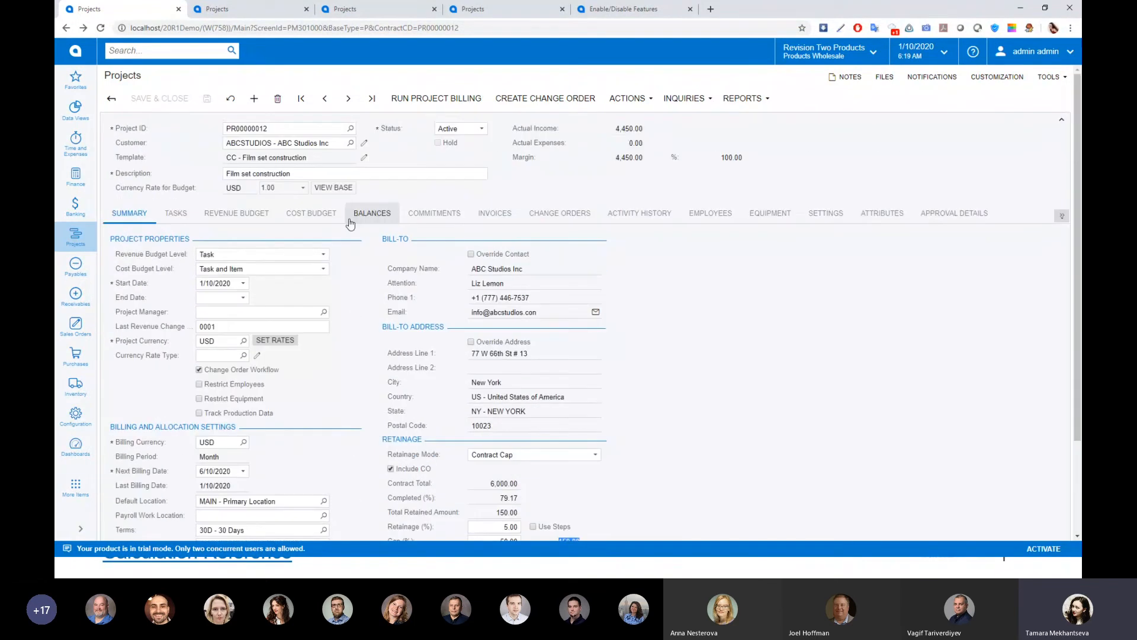
{"action": "left_click", "coordinate": [538, 214]}
{"action": "left_click", "coordinate": [160, 296]}
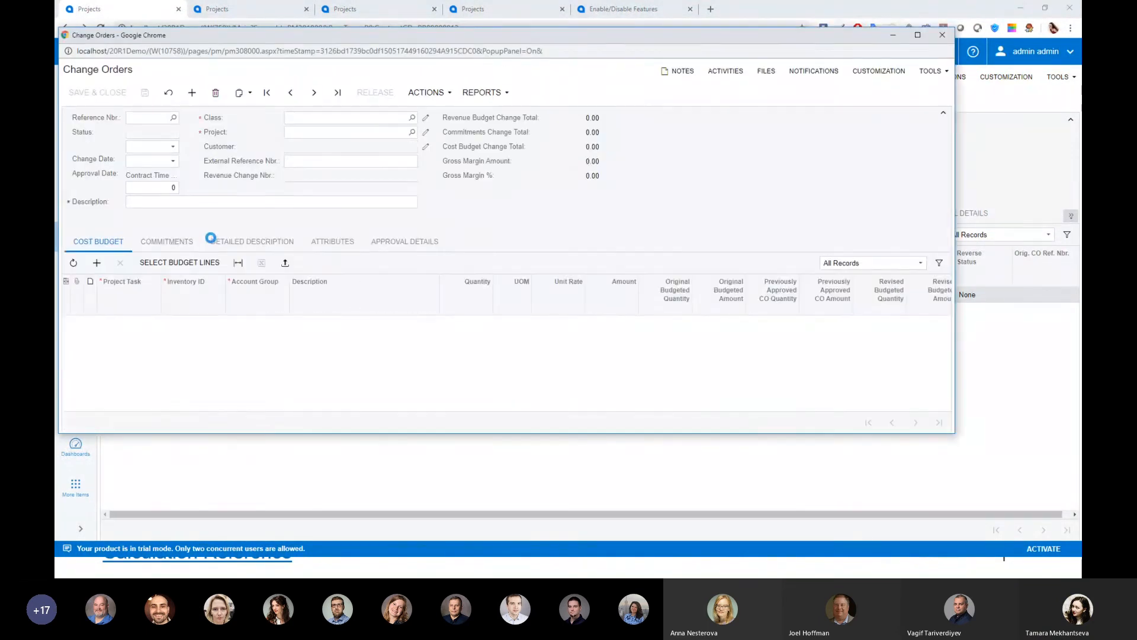
{"action": "left_click", "coordinate": [383, 92]}
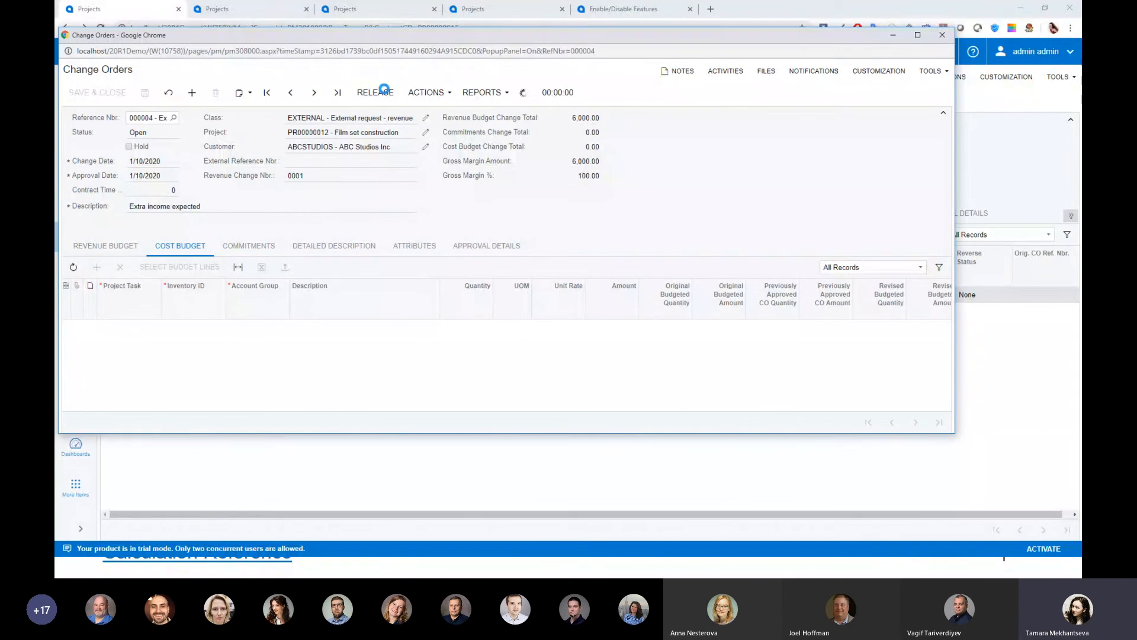
{"action": "left_click", "coordinate": [943, 34]}
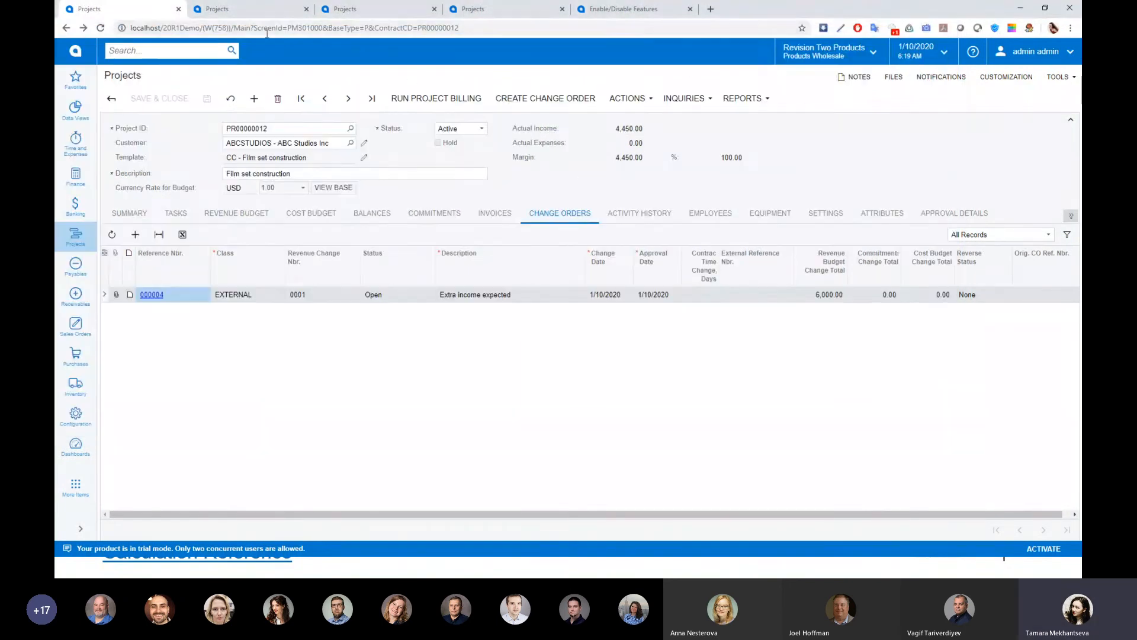
Reload the project and examine the contract total, completed percentage and cap amount in the retainage settings
{"action": "left_click", "coordinate": [100, 28]}
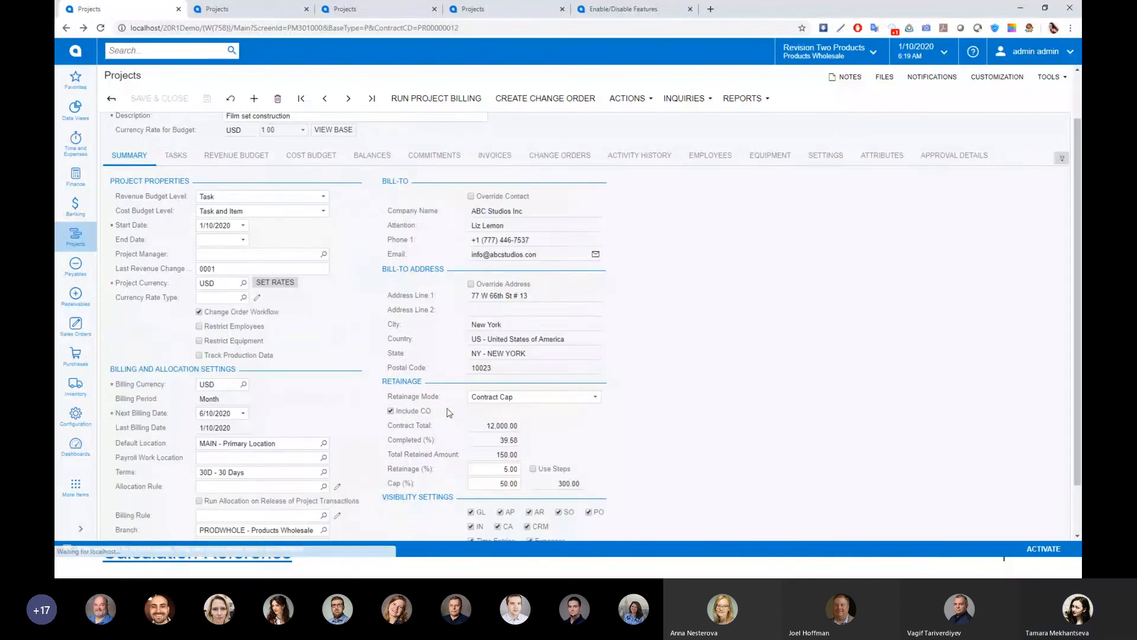
{"action": "scroll", "coordinate": [487, 422], "scroll_direction": "down", "scroll_amount": 1}
{"action": "left_click", "coordinate": [501, 365]}
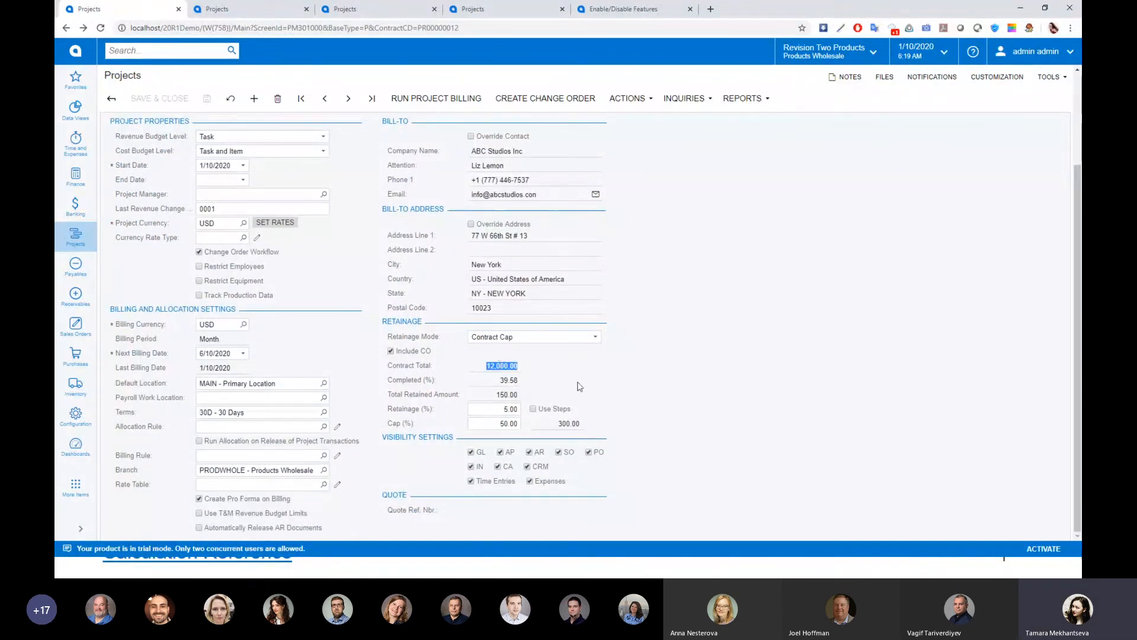
{"action": "left_click", "coordinate": [508, 380]}
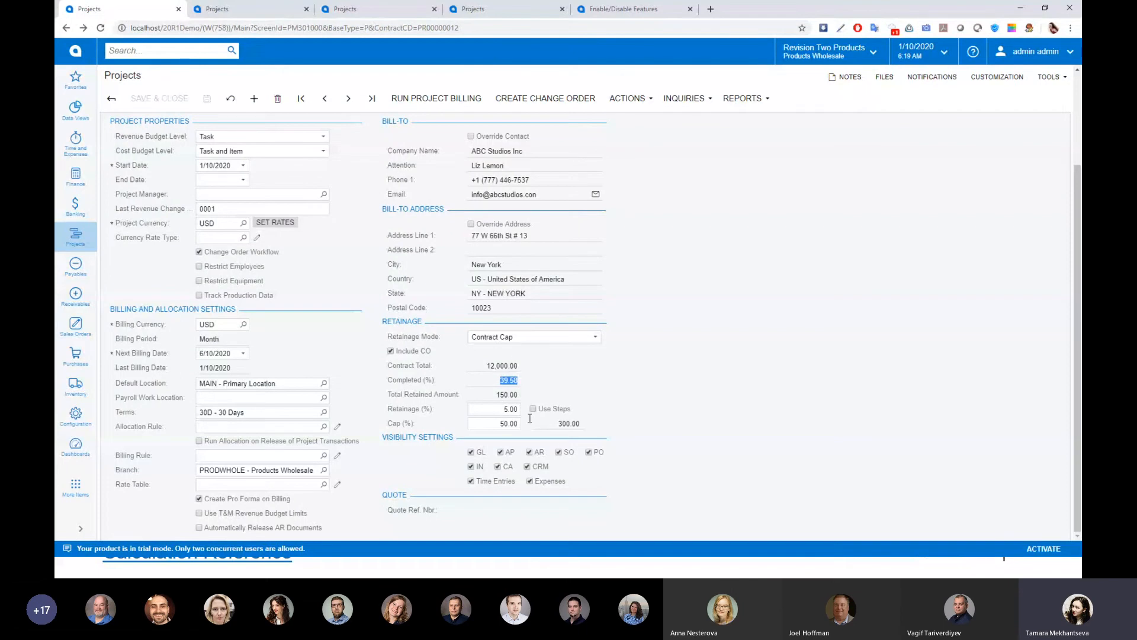
{"action": "left_click", "coordinate": [564, 423]}
Set the revenue budget's completed percentages to 75 for Production design, 95 for Modelling and 85 for Carpentry, save, and run project billing
{"action": "scroll", "coordinate": [675, 390], "scroll_direction": "up", "scroll_amount": 5}
{"action": "left_click", "coordinate": [237, 213]}
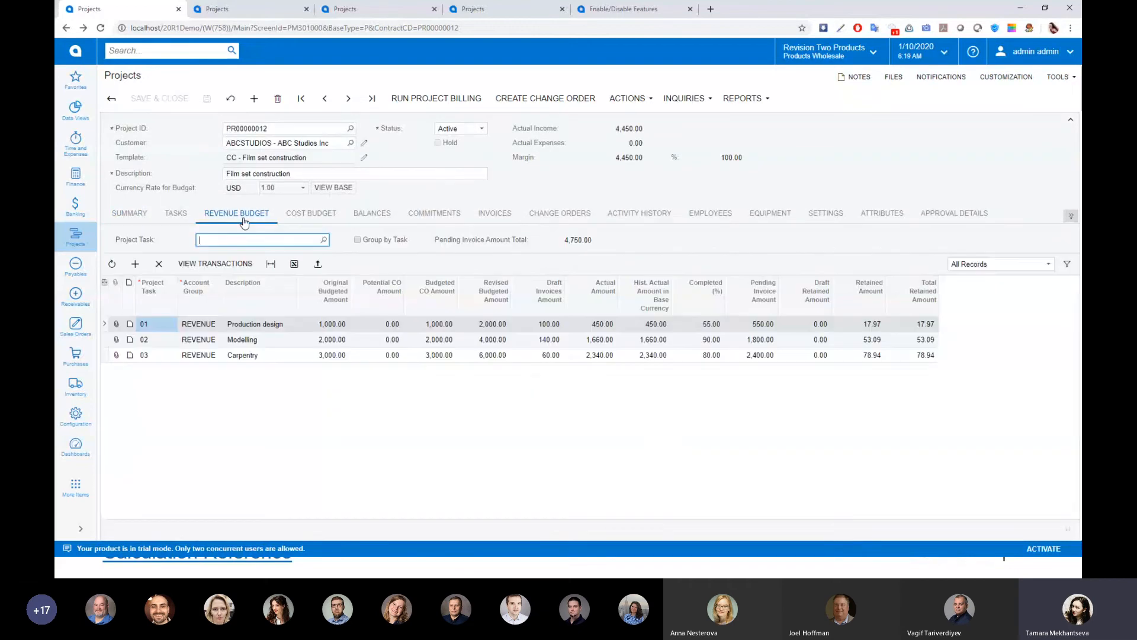
{"action": "left_click", "coordinate": [713, 324]}
{"action": "type", "text": "75"}
{"action": "key", "text": "Down"}
{"action": "type", "text": "95"}
{"action": "key", "text": "Down"}
{"action": "type", "text": "85"}
{"action": "key", "text": "Tab"}
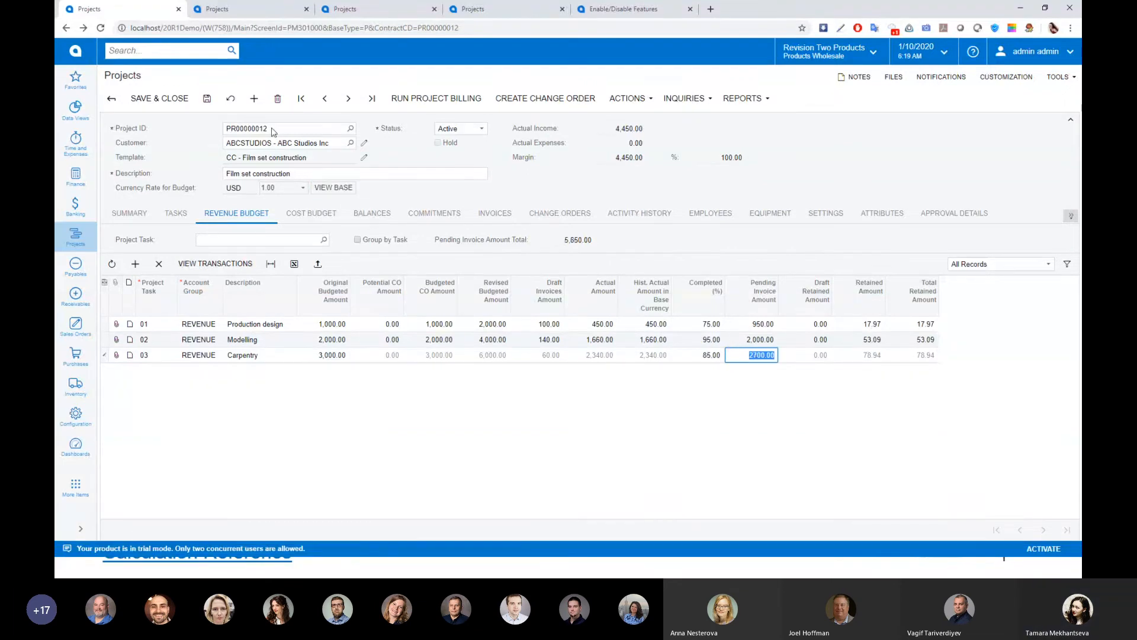
{"action": "left_click", "coordinate": [207, 98]}
{"action": "left_click", "coordinate": [424, 96]}
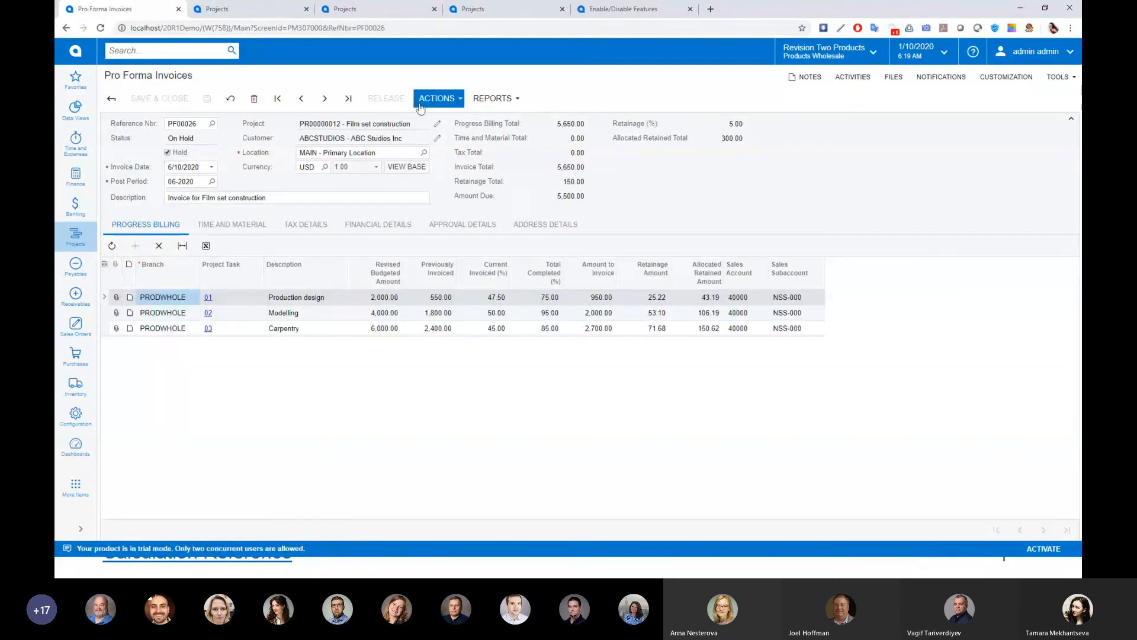
Examine the retainage amounts of the Production design, Modelling and Carpentry lines in pro forma invoice PF00026
{"action": "left_click", "coordinate": [656, 300]}
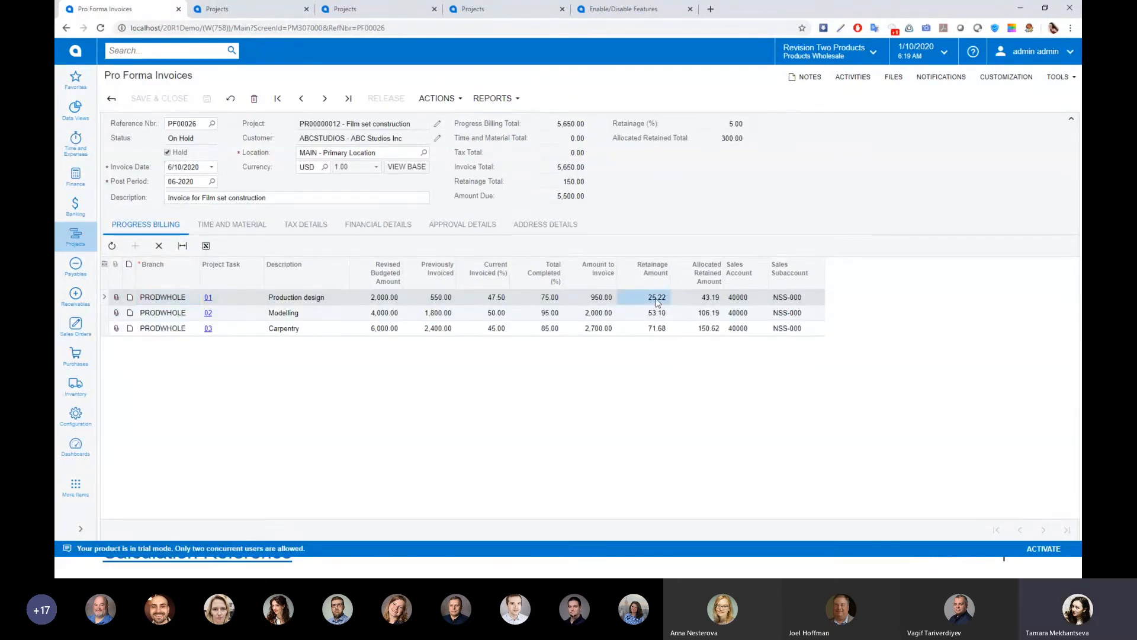
{"action": "left_click", "coordinate": [656, 313]}
{"action": "left_click", "coordinate": [652, 328]}
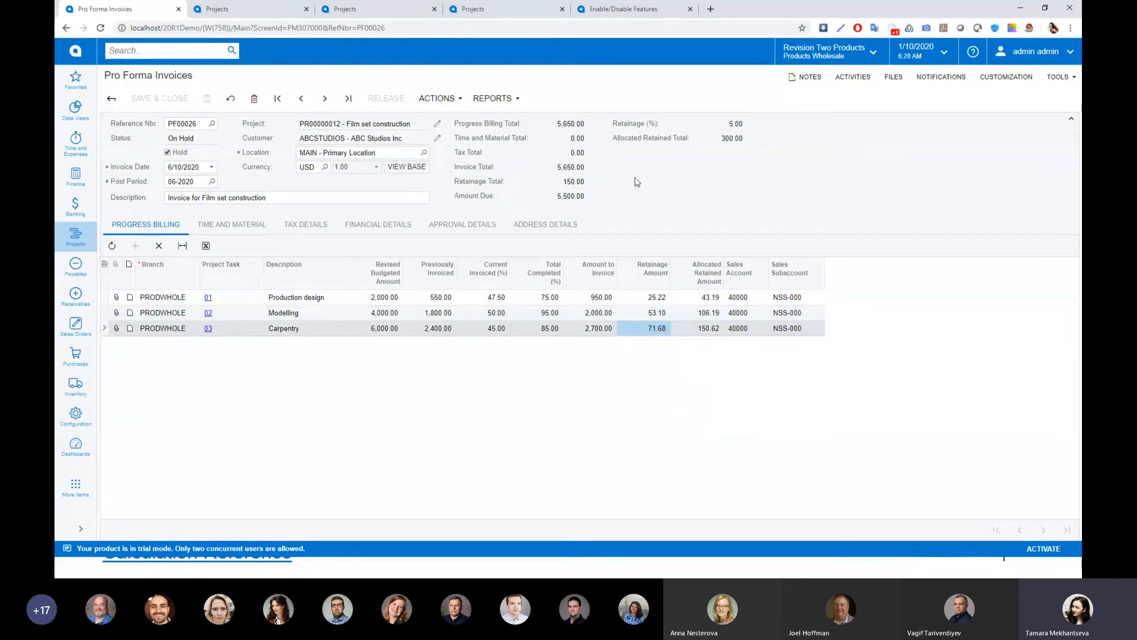
{"action": "left_click", "coordinate": [655, 301]}
{"action": "left_click", "coordinate": [651, 314]}
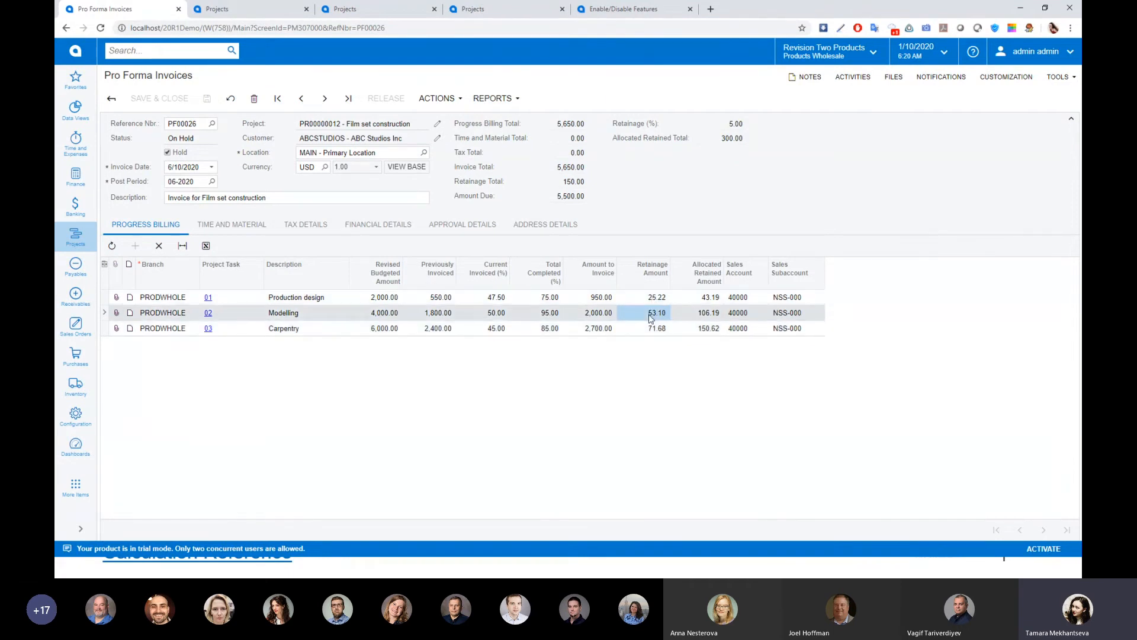
{"action": "left_click", "coordinate": [655, 302]}
{"action": "left_click", "coordinate": [650, 317]}
{"action": "left_click", "coordinate": [651, 331]}
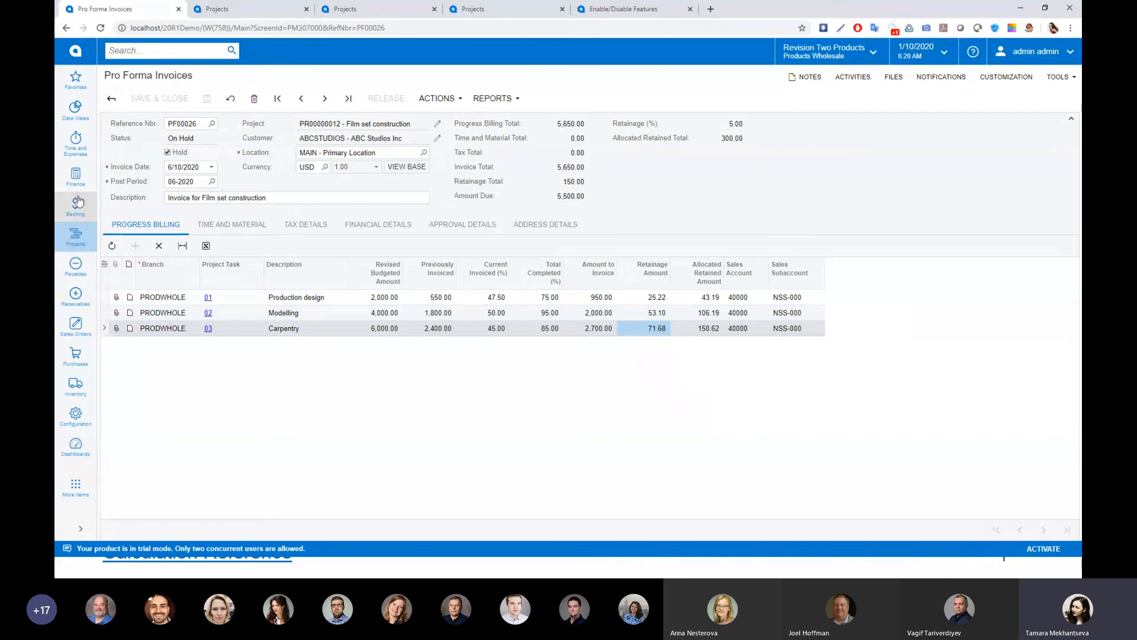
Return to project PR00000012 and start releasing retainage from its invoices
{"action": "left_click", "coordinate": [76, 237]}
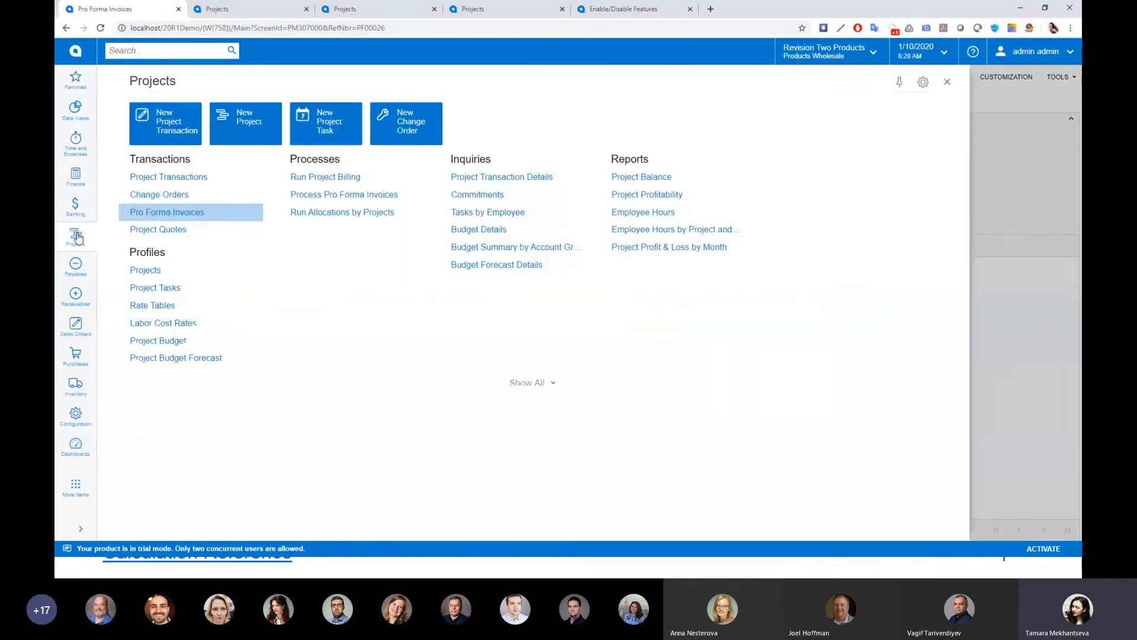
{"action": "left_click", "coordinate": [159, 274]}
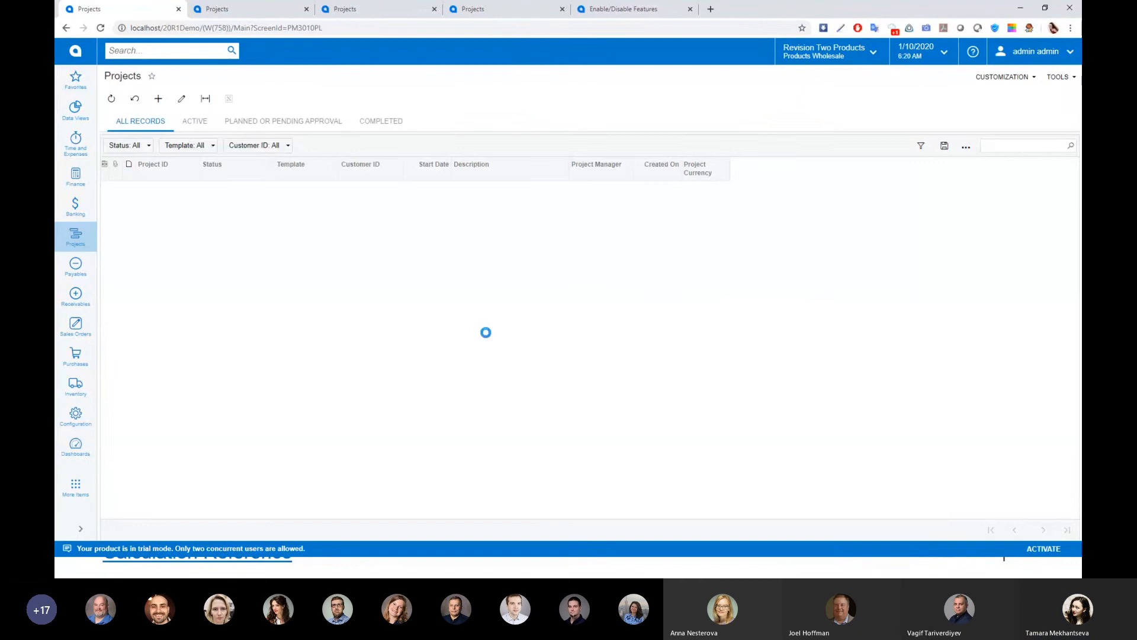
{"action": "left_click", "coordinate": [163, 220]}
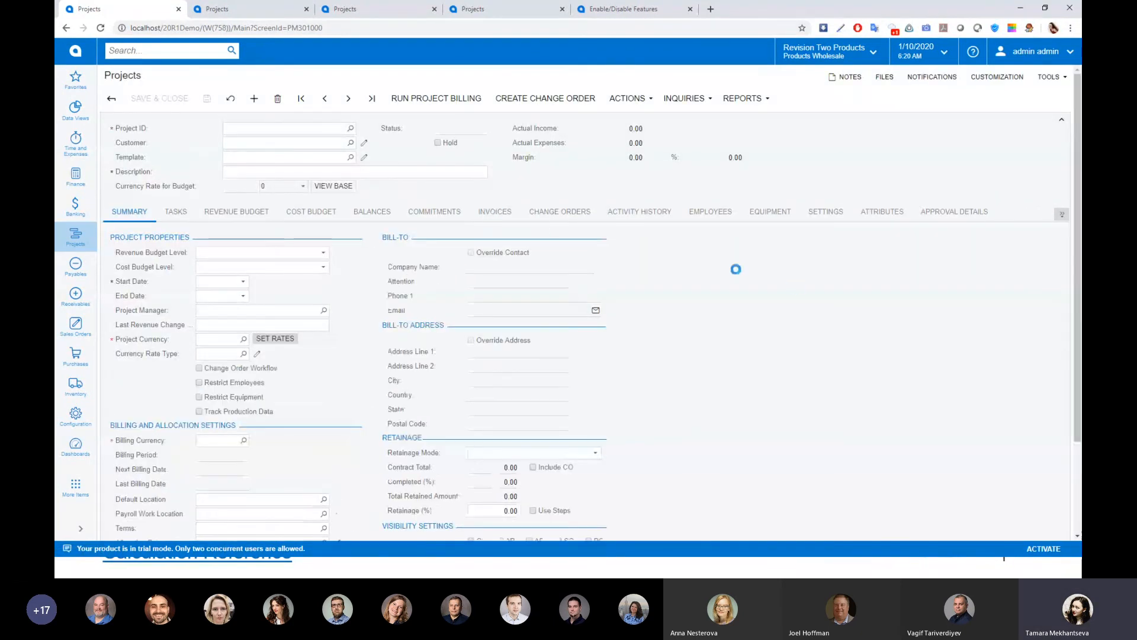
{"action": "left_click", "coordinate": [495, 213]}
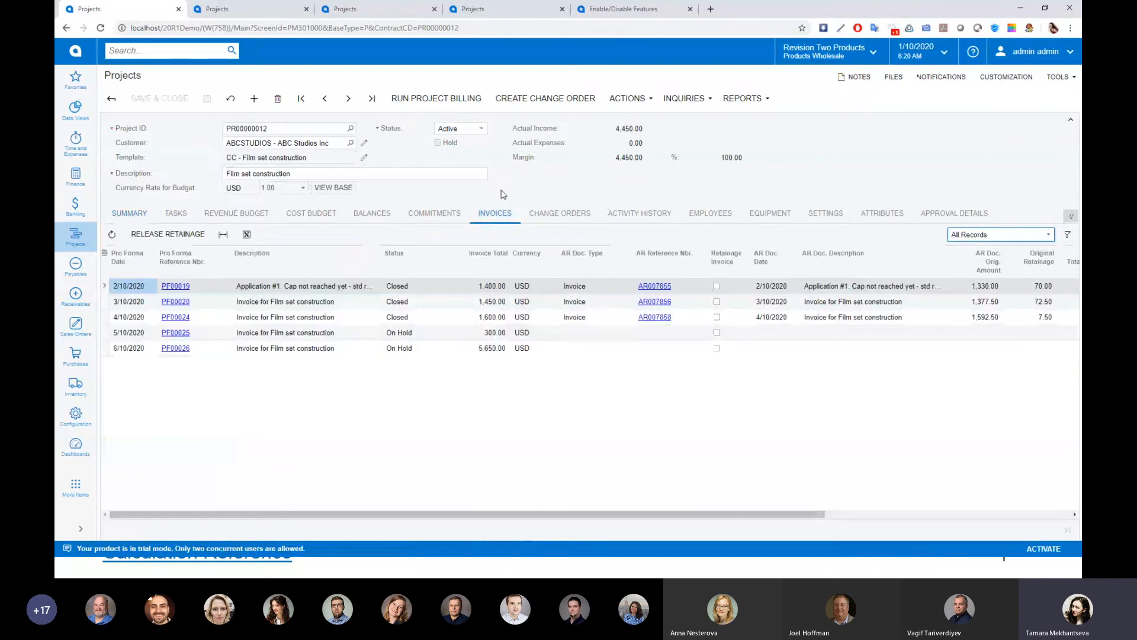
{"action": "left_click", "coordinate": [157, 237]}
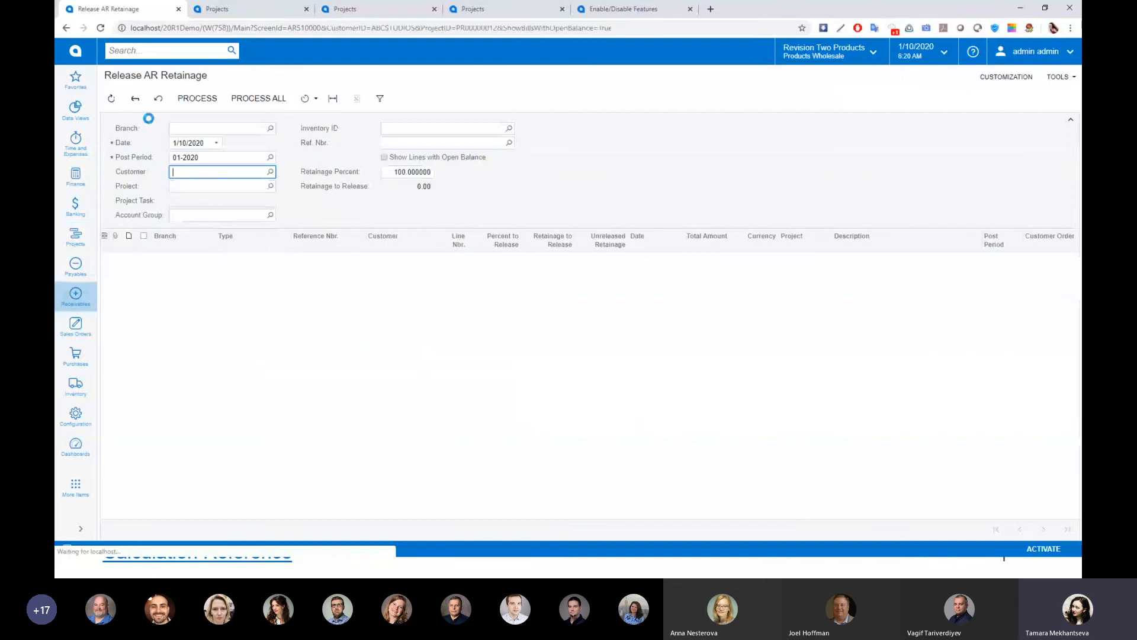
{"action": "left_click", "coordinate": [212, 143]}
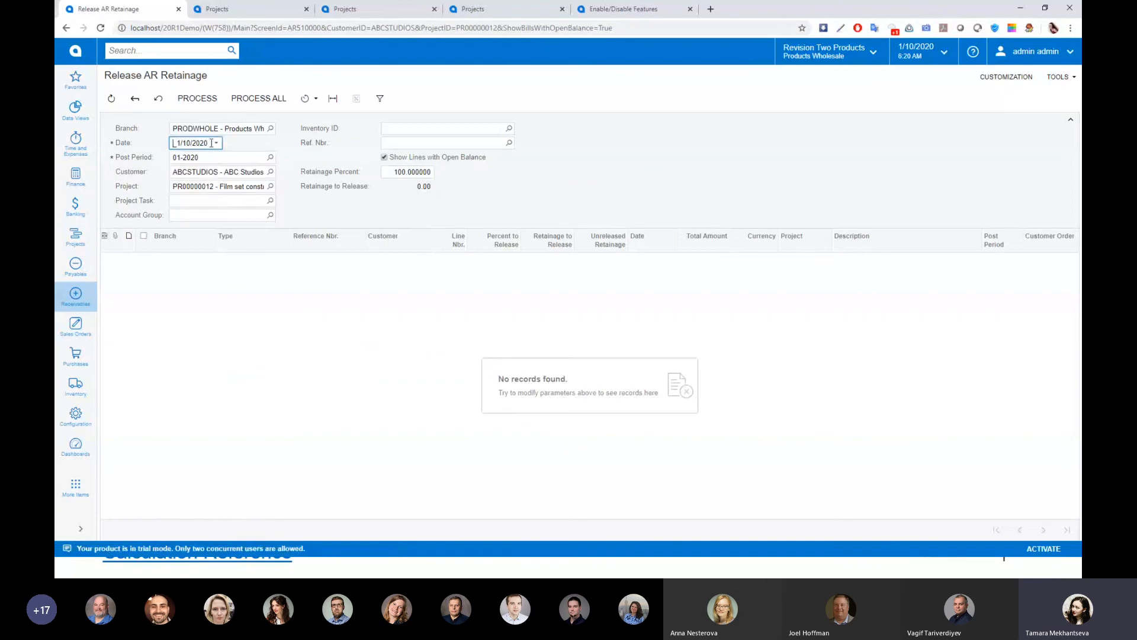
{"action": "left_click", "coordinate": [214, 143]}
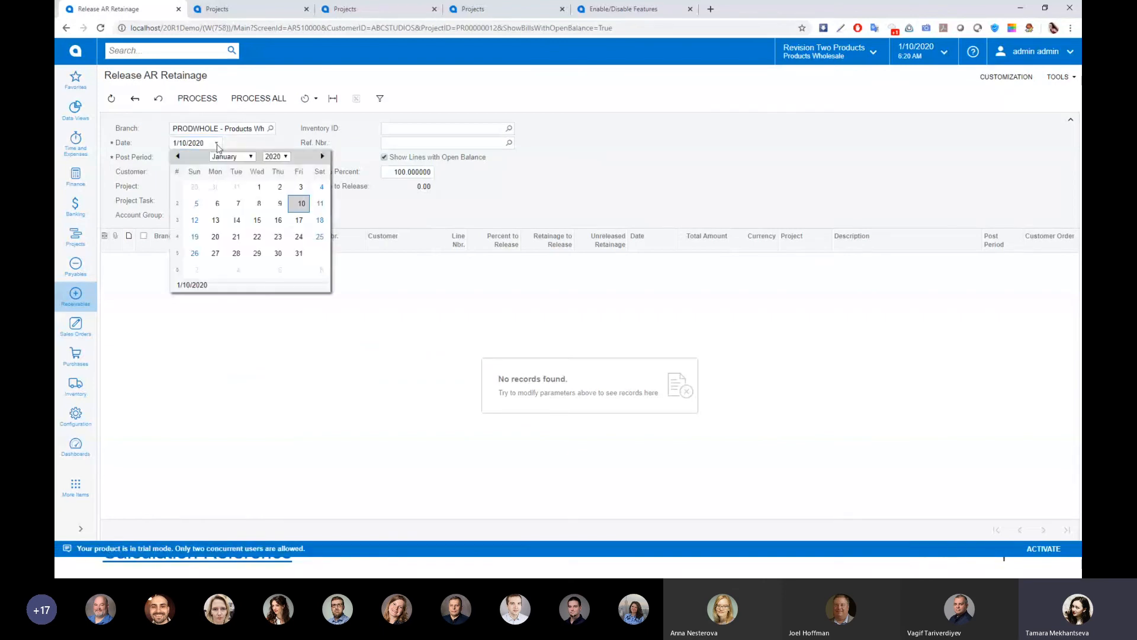
{"action": "left_click", "coordinate": [253, 157]}
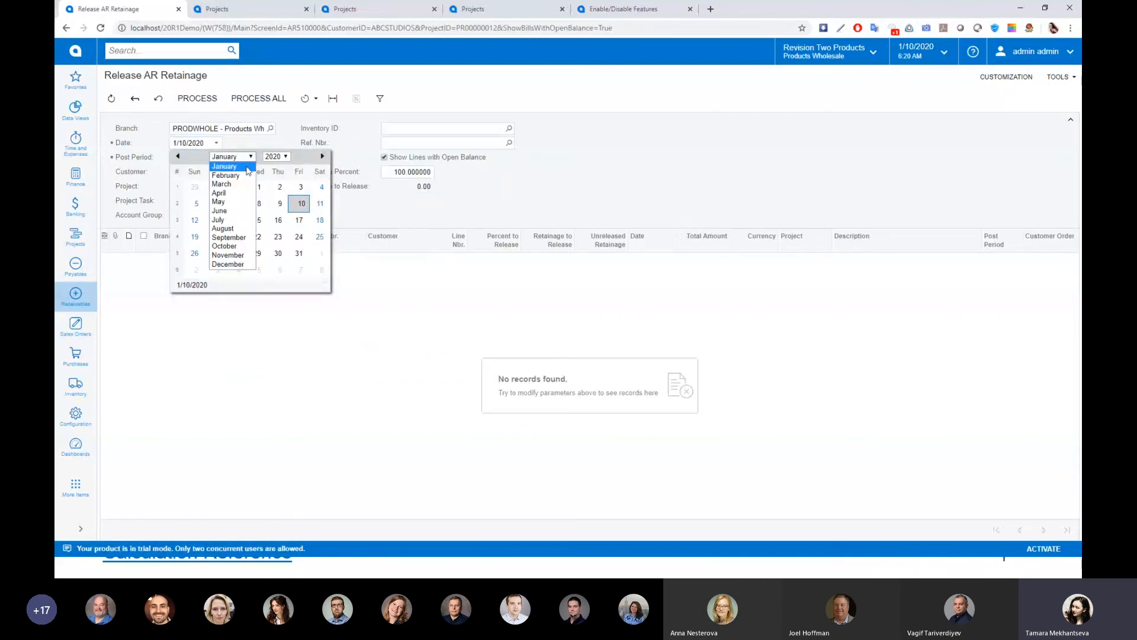
{"action": "left_click", "coordinate": [234, 220]}
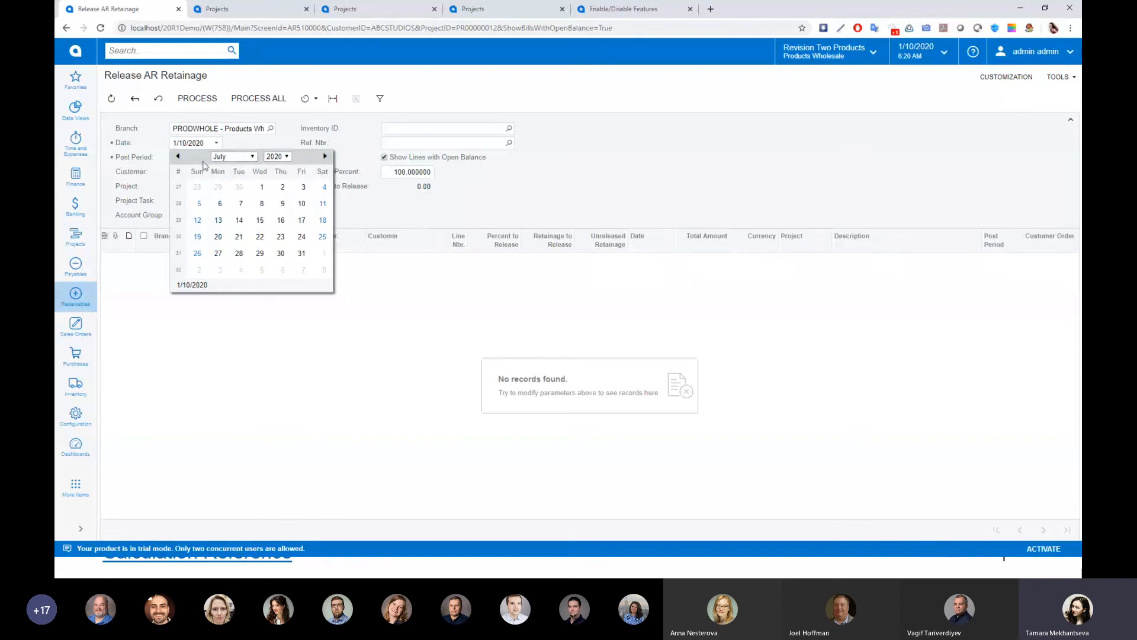
{"action": "left_click", "coordinate": [380, 211]}
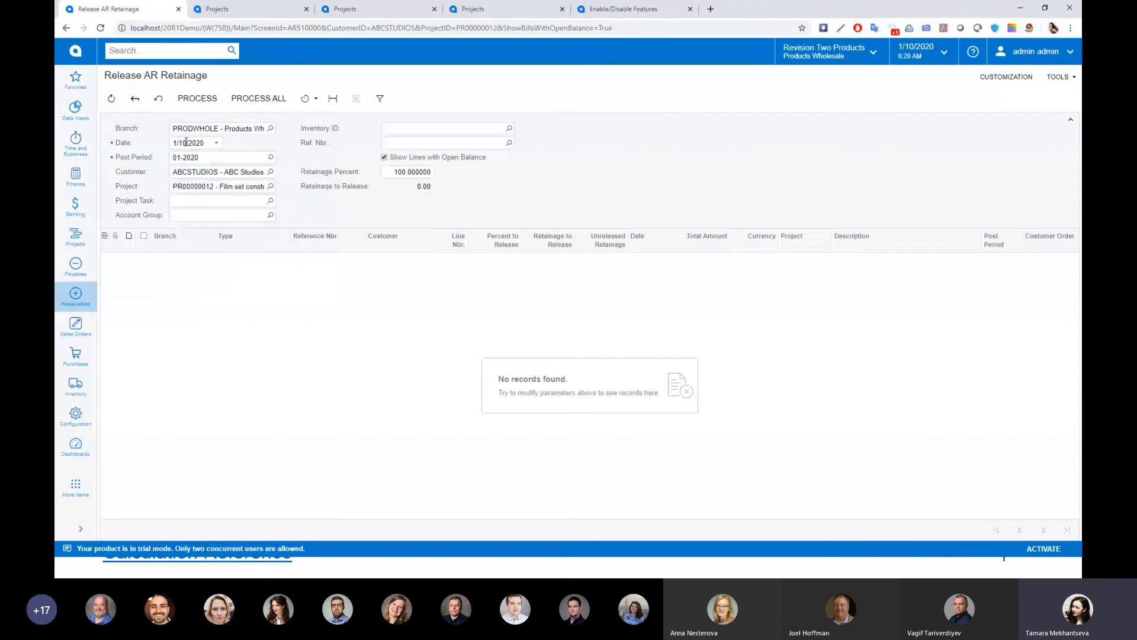
Set the retainage release date to 7/15/2020
{"action": "left_click", "coordinate": [216, 143]}
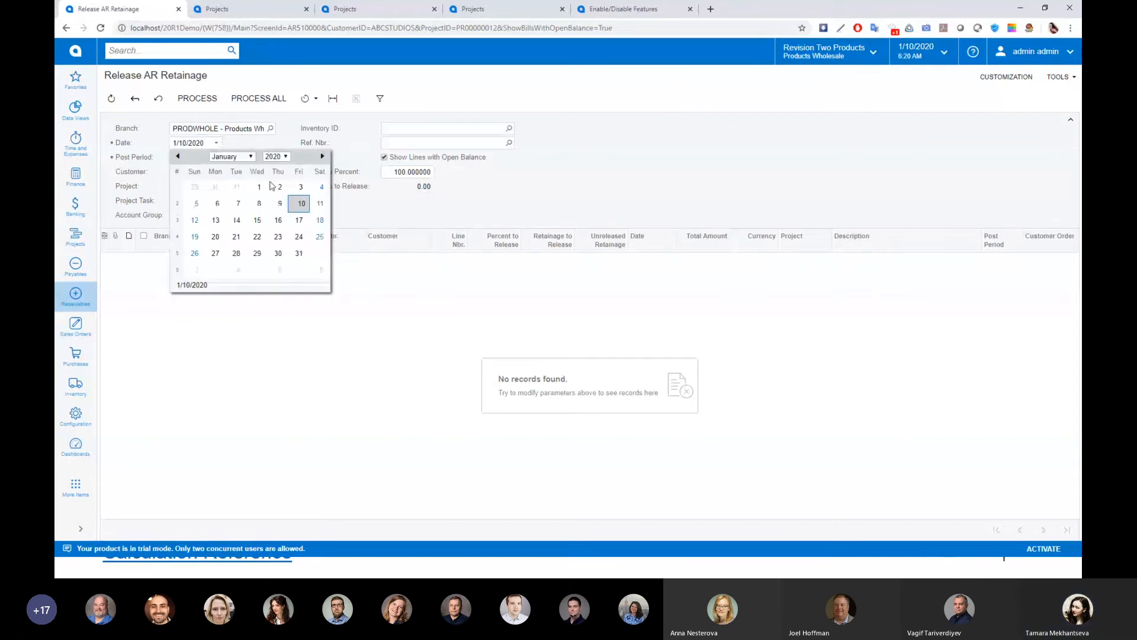
{"action": "left_click", "coordinate": [248, 157]}
{"action": "left_click", "coordinate": [219, 219]}
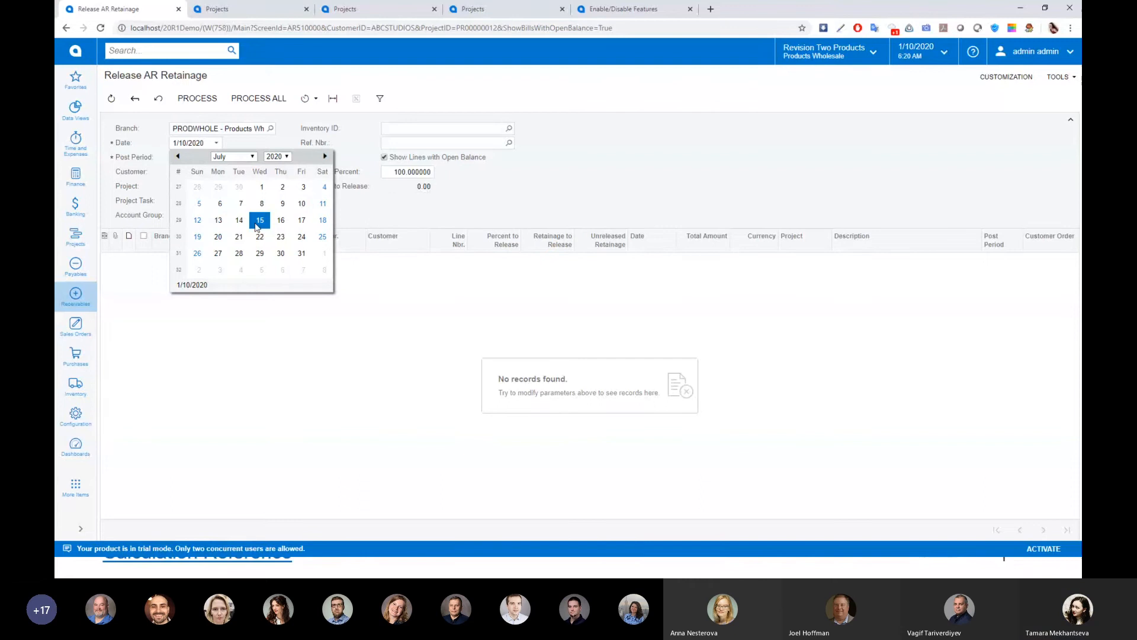
{"action": "left_click", "coordinate": [258, 220]}
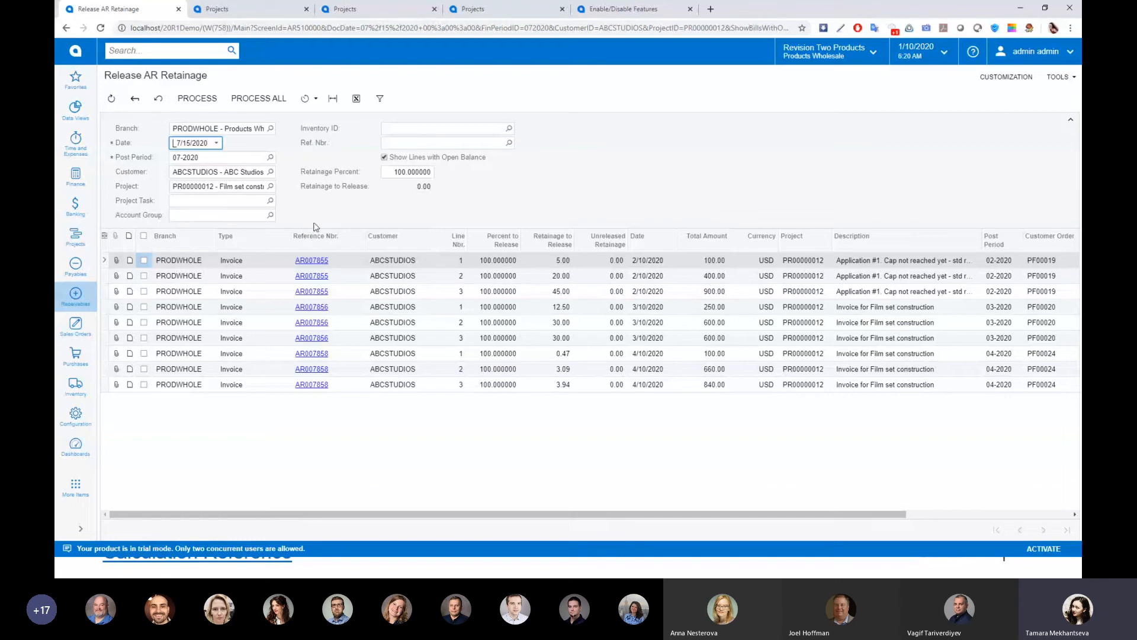
Limit the retainage release to project task 01 (Production design) and process all of its invoice lines
{"action": "left_click", "coordinate": [202, 201]}
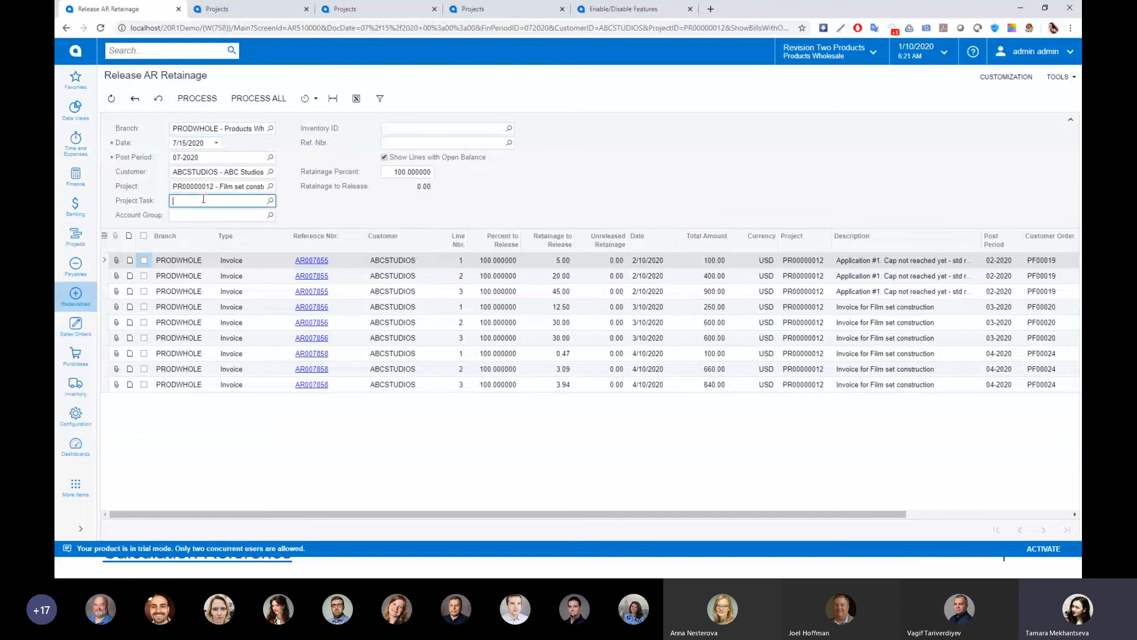
{"action": "left_click", "coordinate": [270, 201]}
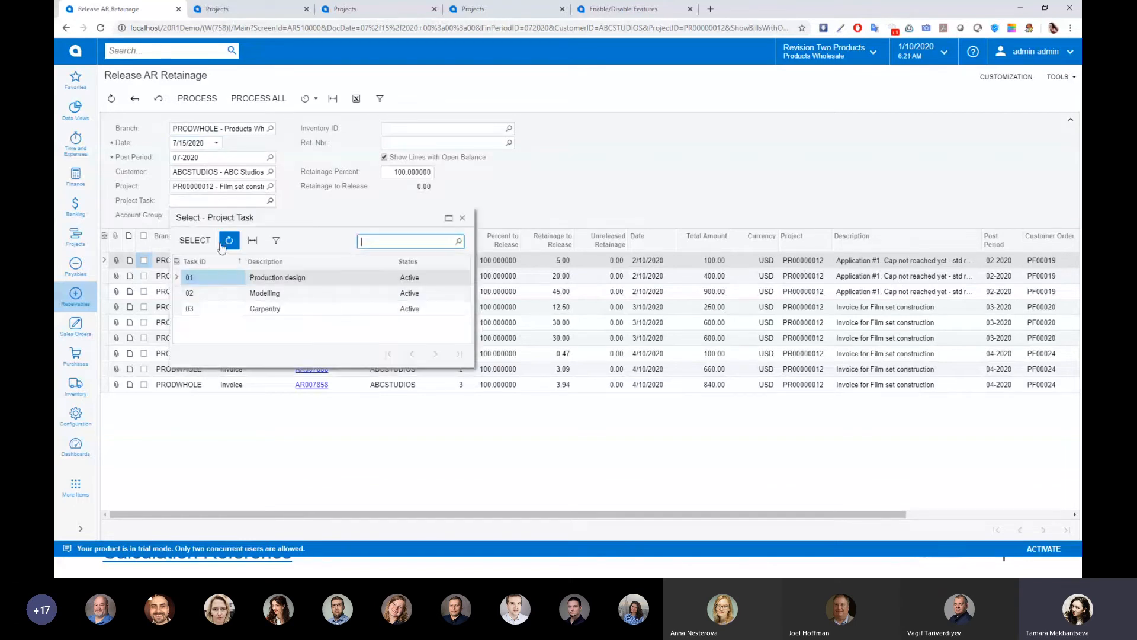
{"action": "double_click", "coordinate": [212, 278]}
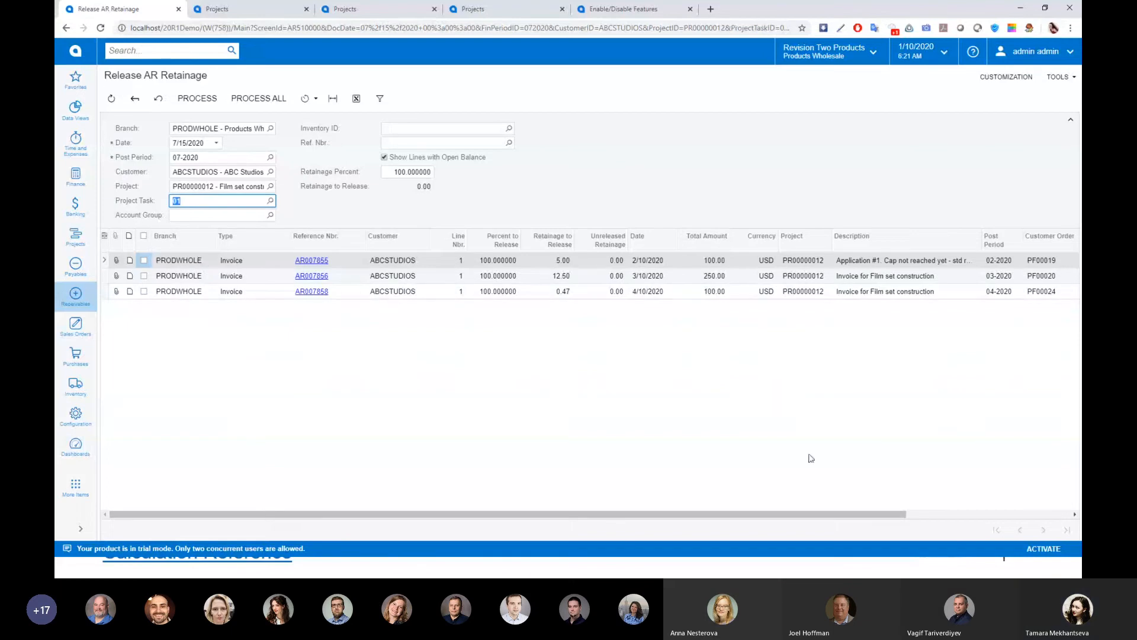
{"action": "left_click", "coordinate": [145, 237]}
{"action": "left_click", "coordinate": [196, 99]}
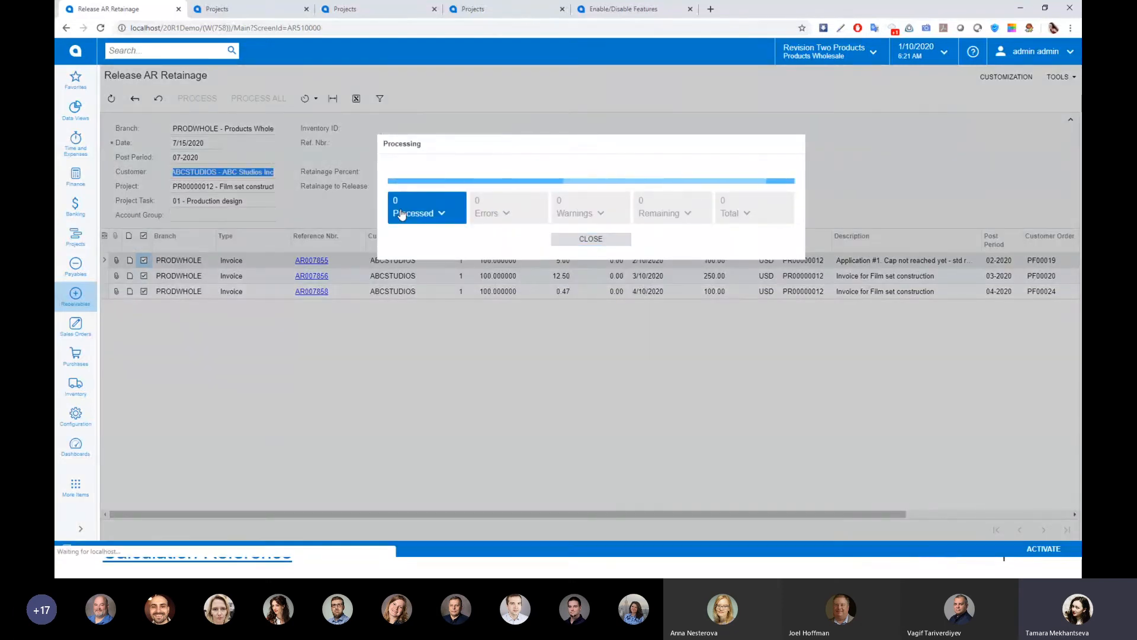
{"action": "left_click", "coordinate": [403, 212]}
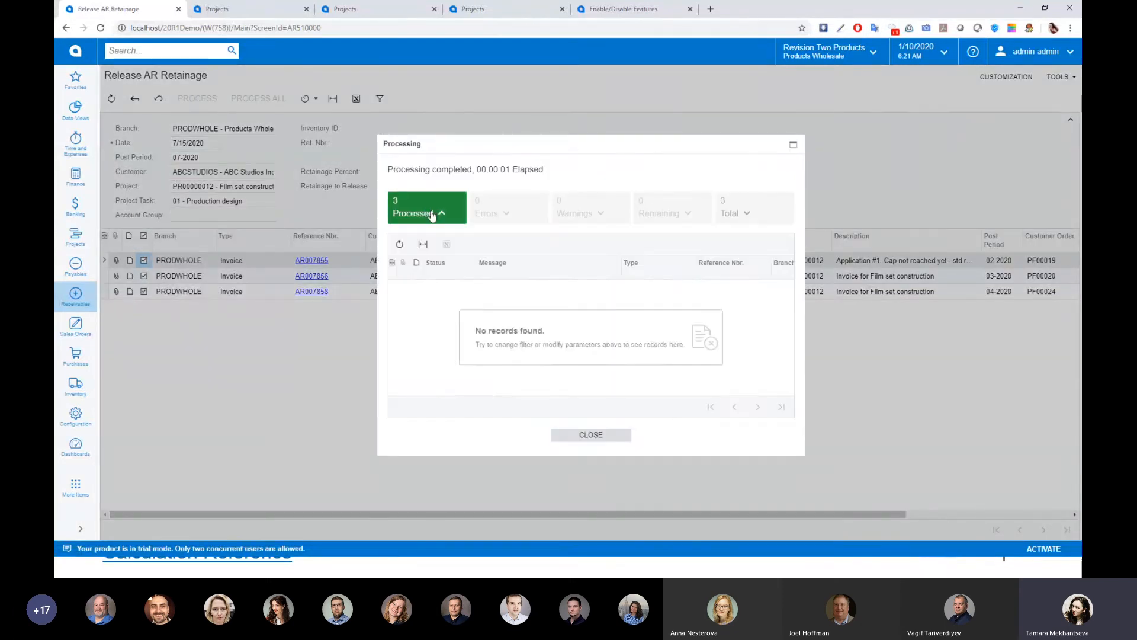
{"action": "left_click", "coordinate": [596, 441]}
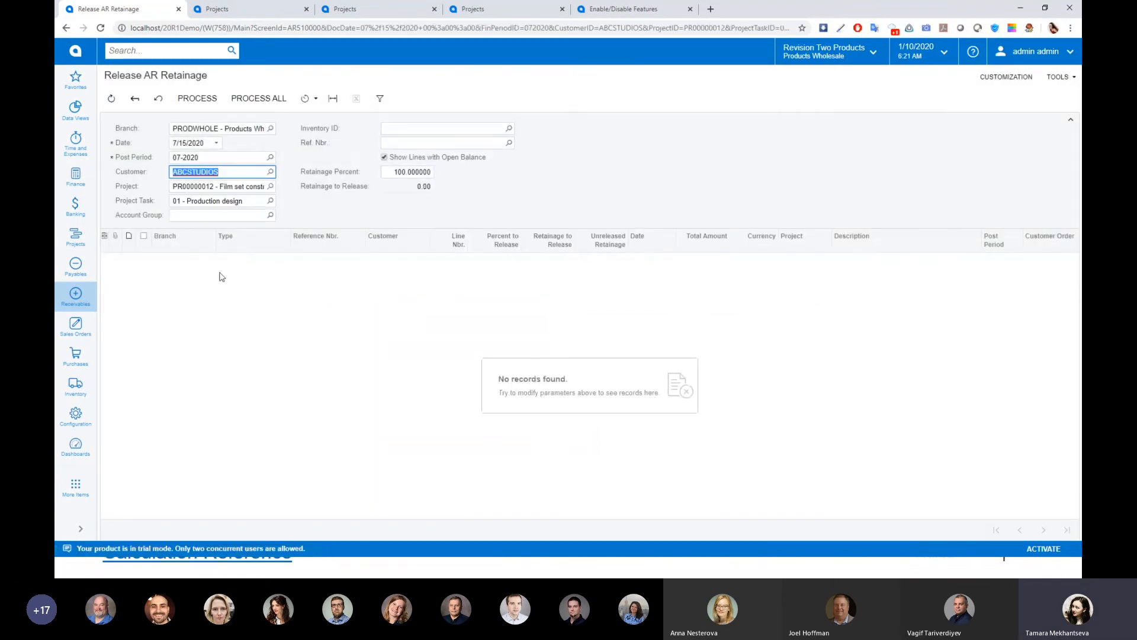
Open project PR00000012 and examine the retainage invoices dated 7/15/2020 in its invoice list
{"action": "left_click", "coordinate": [75, 236]}
{"action": "left_click", "coordinate": [187, 273]}
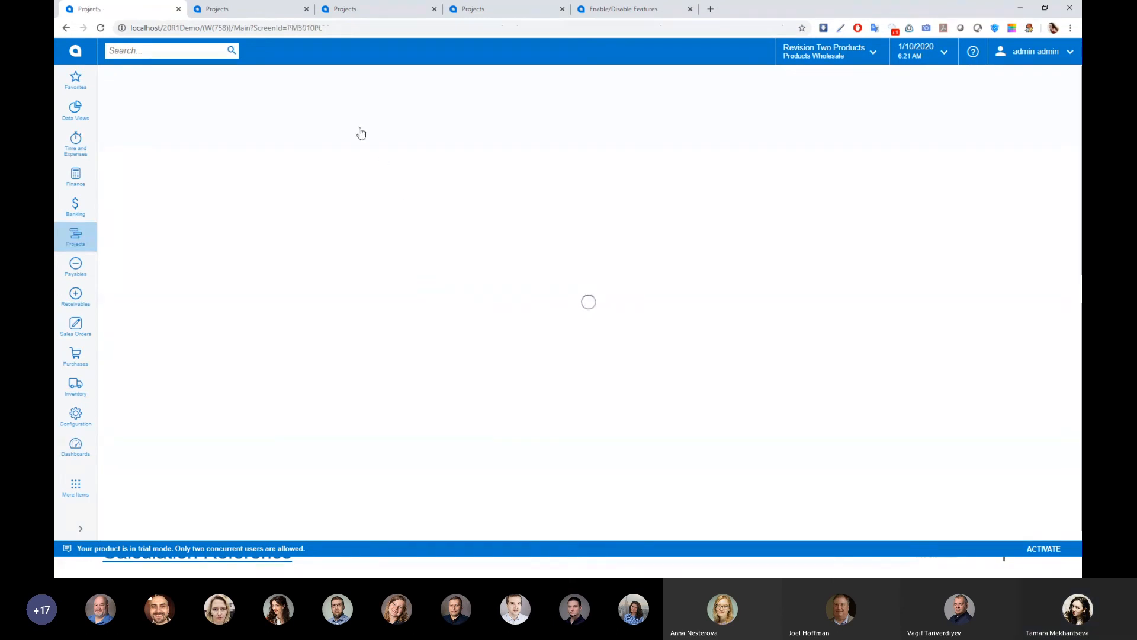
{"action": "left_click", "coordinate": [167, 220]}
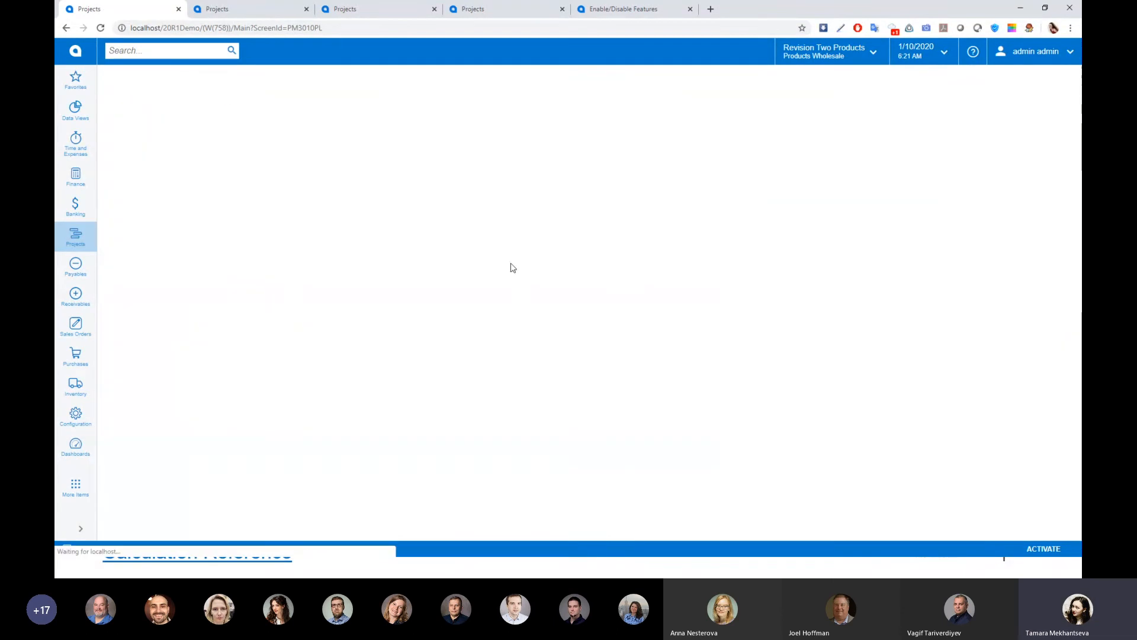
{"action": "left_click", "coordinate": [497, 213]}
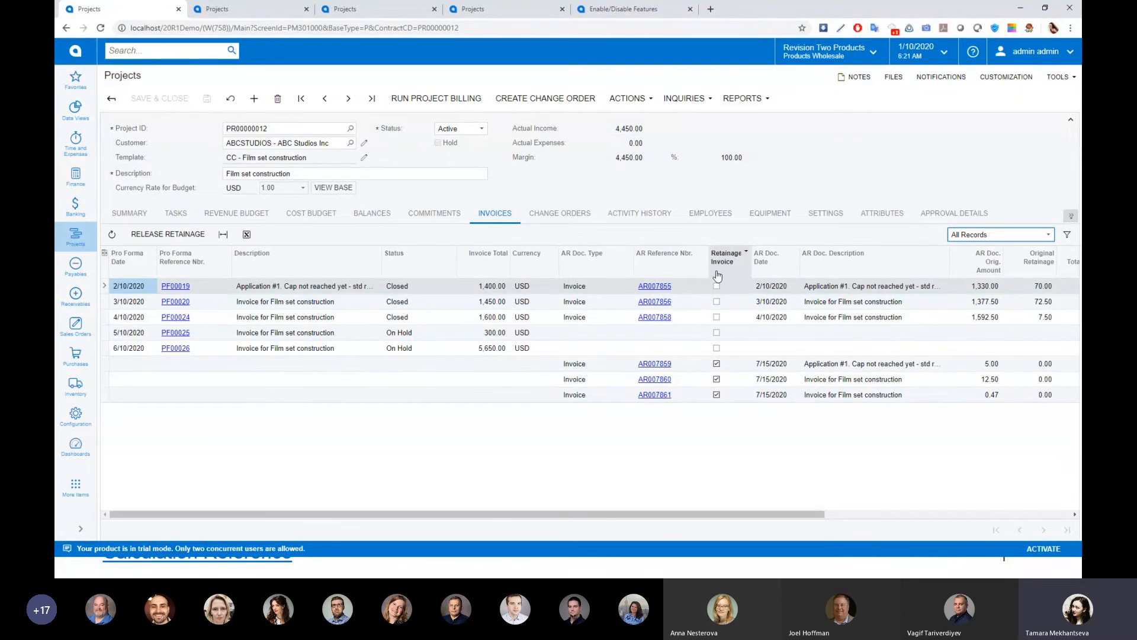
{"action": "left_click", "coordinate": [692, 368]}
{"action": "left_click", "coordinate": [686, 380]}
{"action": "left_click", "coordinate": [682, 396]}
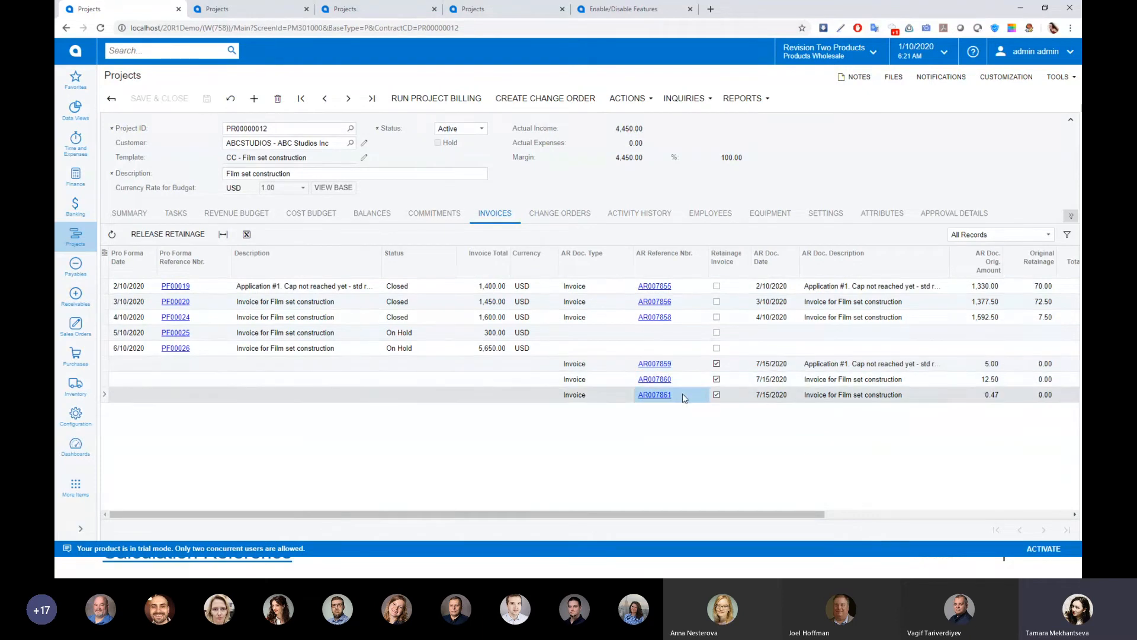
{"action": "left_click", "coordinate": [682, 368]}
{"action": "left_click", "coordinate": [681, 381]}
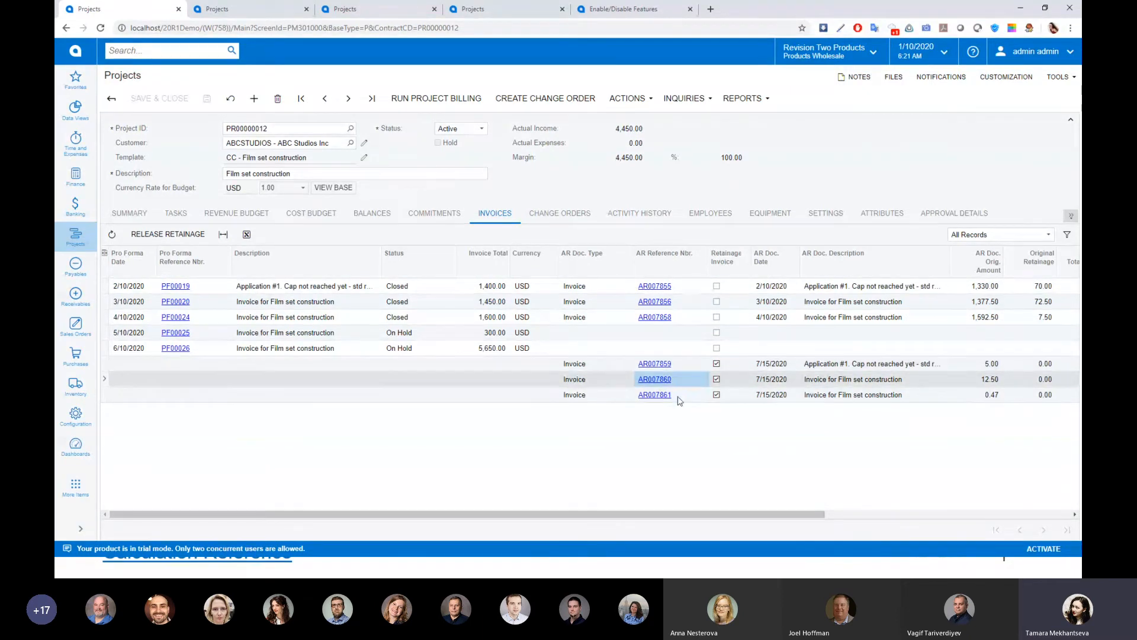
{"action": "left_click", "coordinate": [679, 398]}
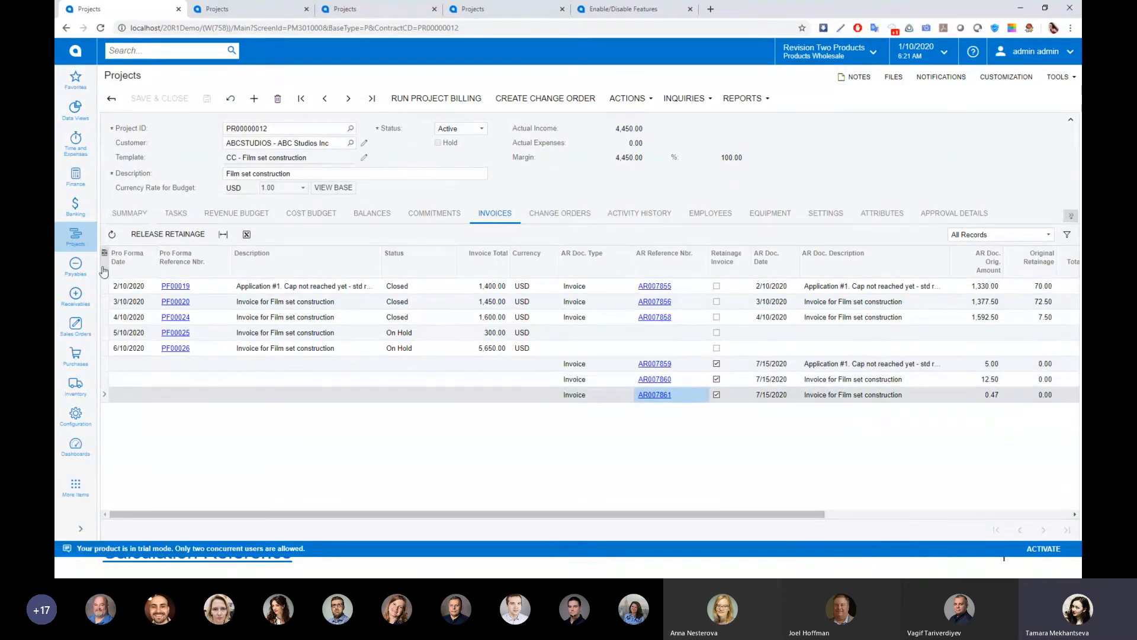
Release all the balanced AR retainage invoices, AR007859, AR007860 and AR007861
{"action": "left_click", "coordinate": [84, 299]}
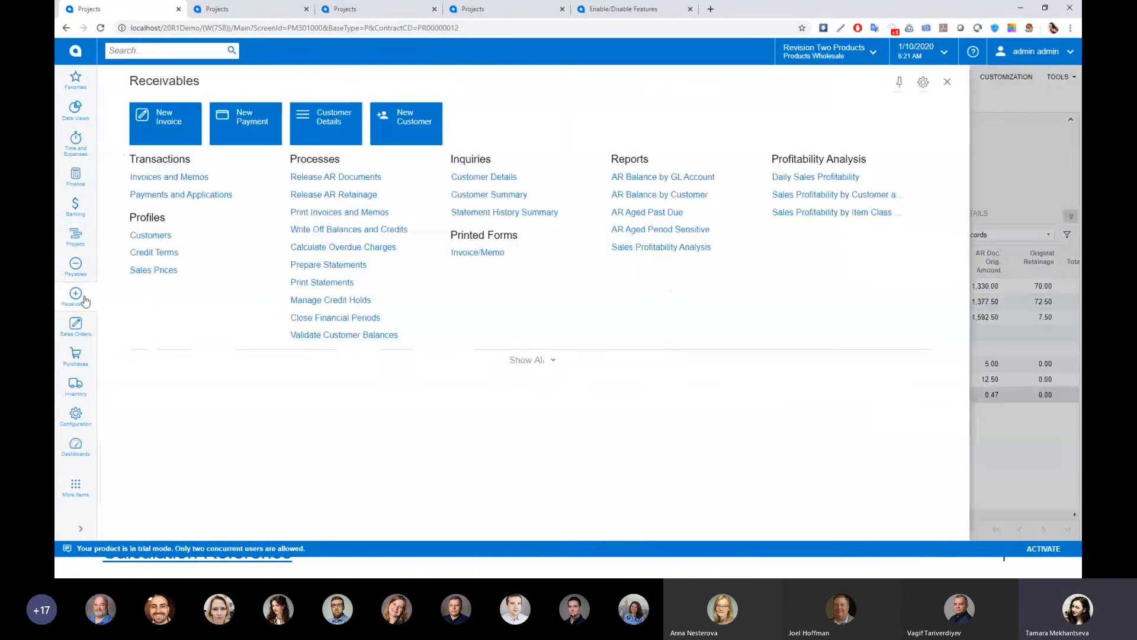
{"action": "left_click", "coordinate": [336, 177]}
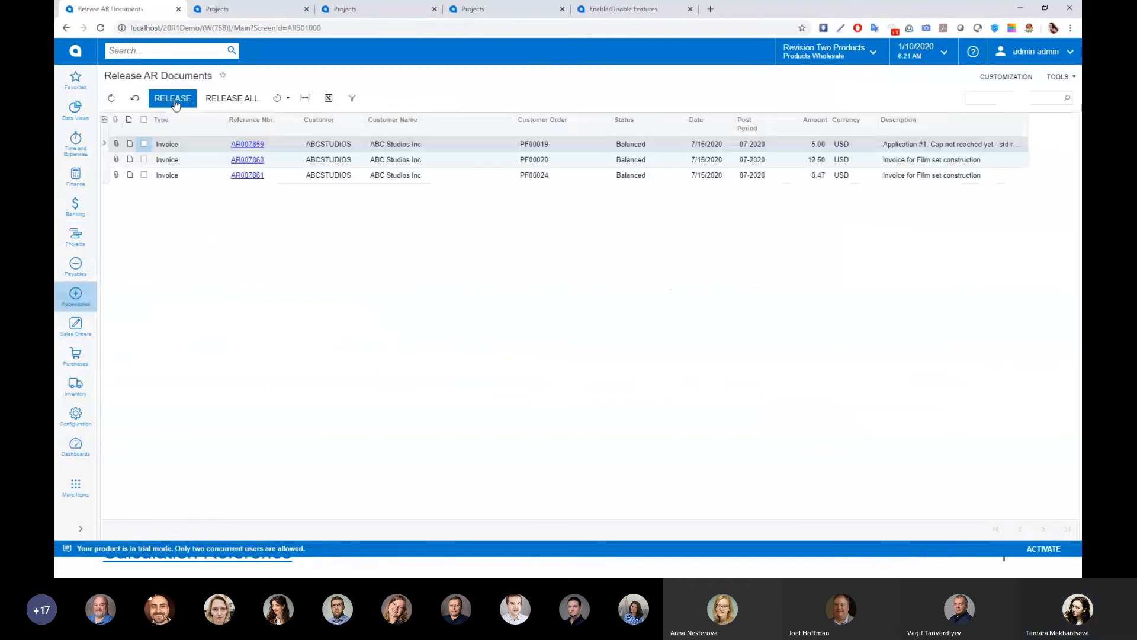
{"action": "left_click", "coordinate": [161, 110]}
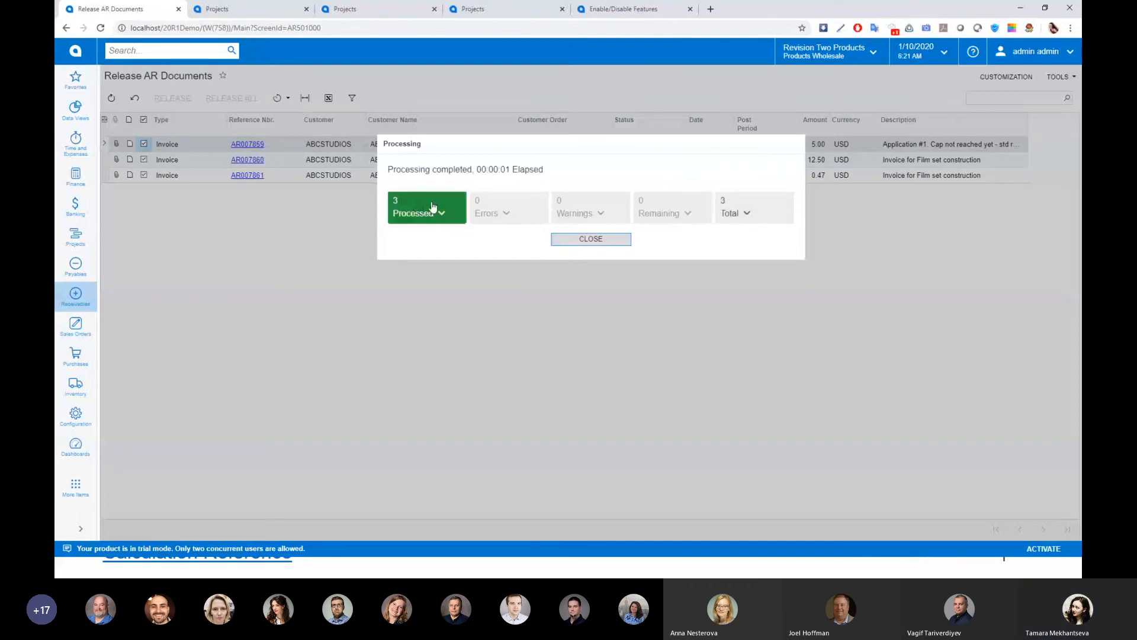
{"action": "left_click", "coordinate": [415, 210]}
{"action": "left_click", "coordinate": [591, 434]}
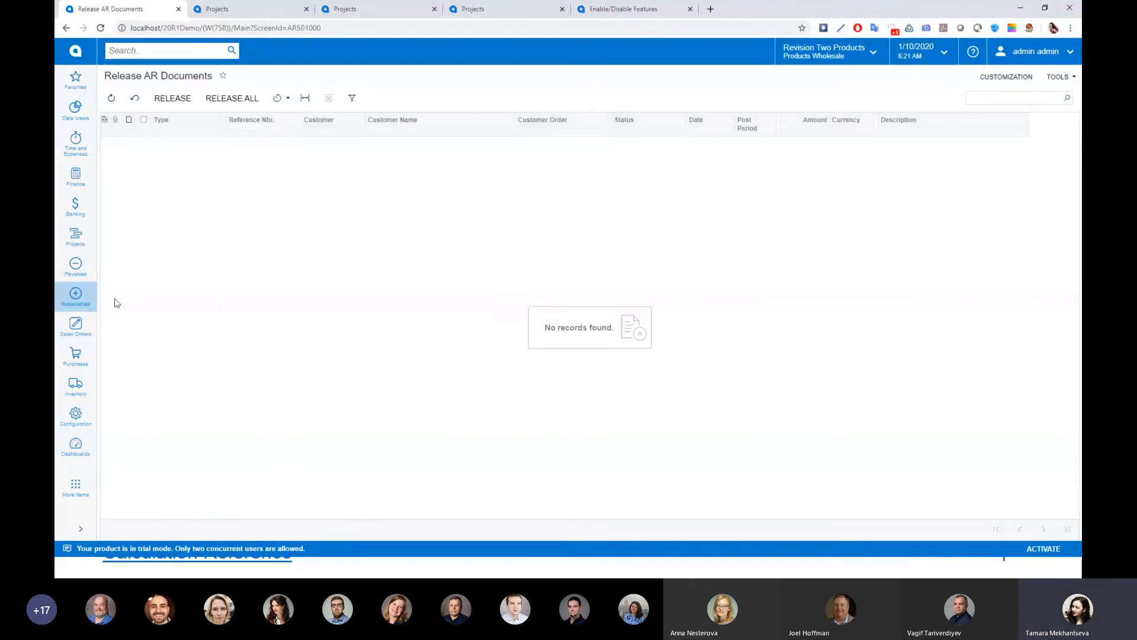
Return to project PR00000012 and validate its project balance
{"action": "left_click", "coordinate": [75, 235]}
{"action": "left_click", "coordinate": [145, 269]}
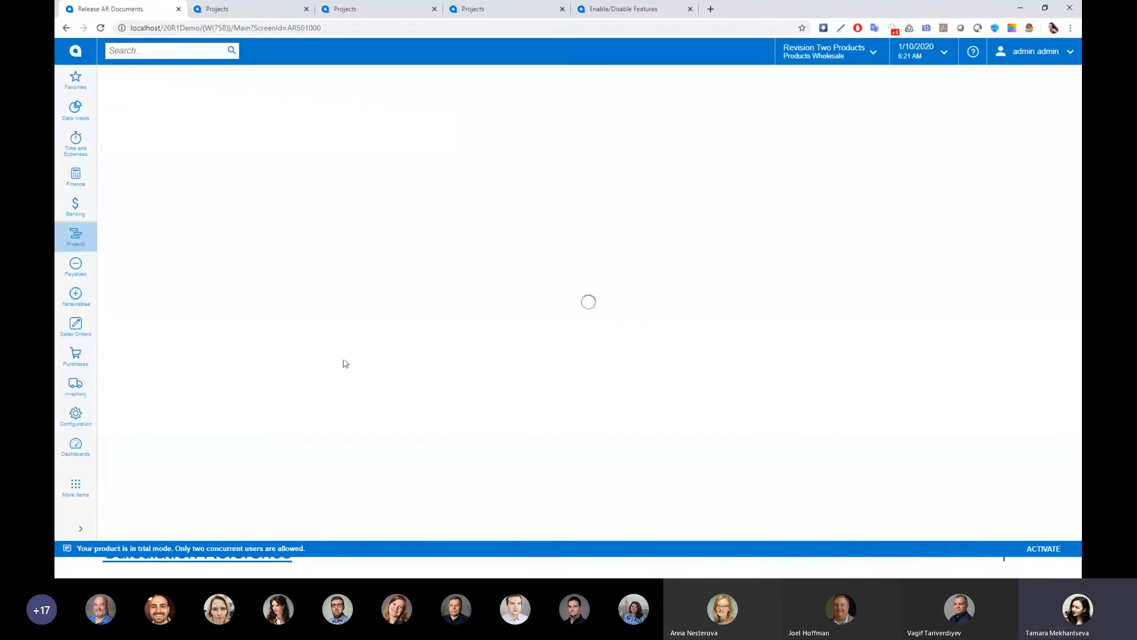
{"action": "left_click", "coordinate": [164, 224]}
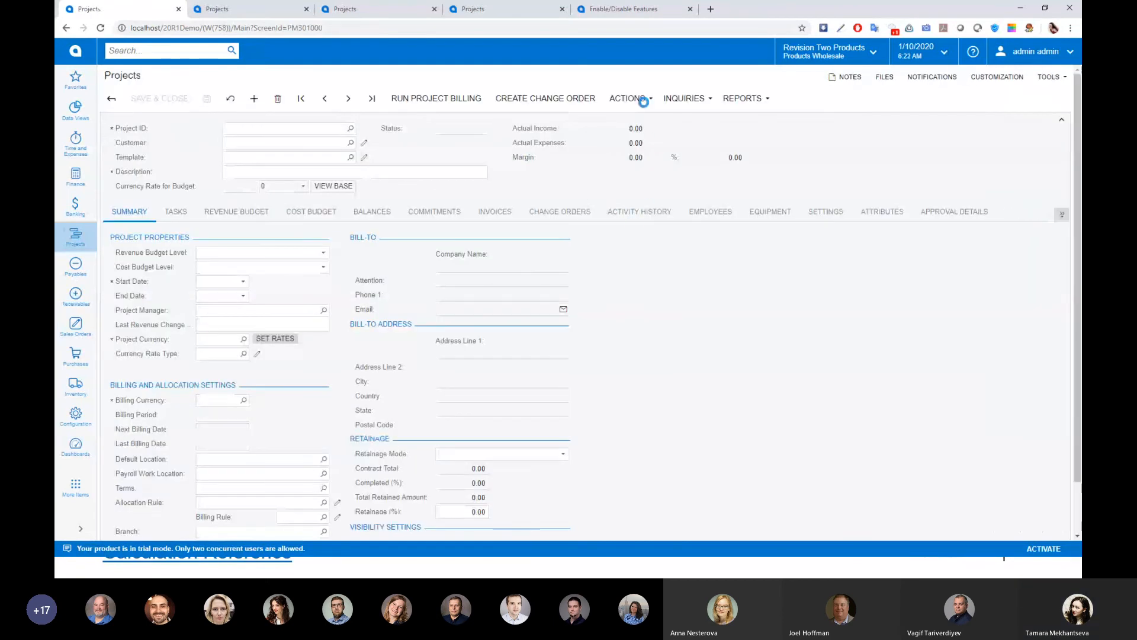
{"action": "left_click", "coordinate": [644, 99]}
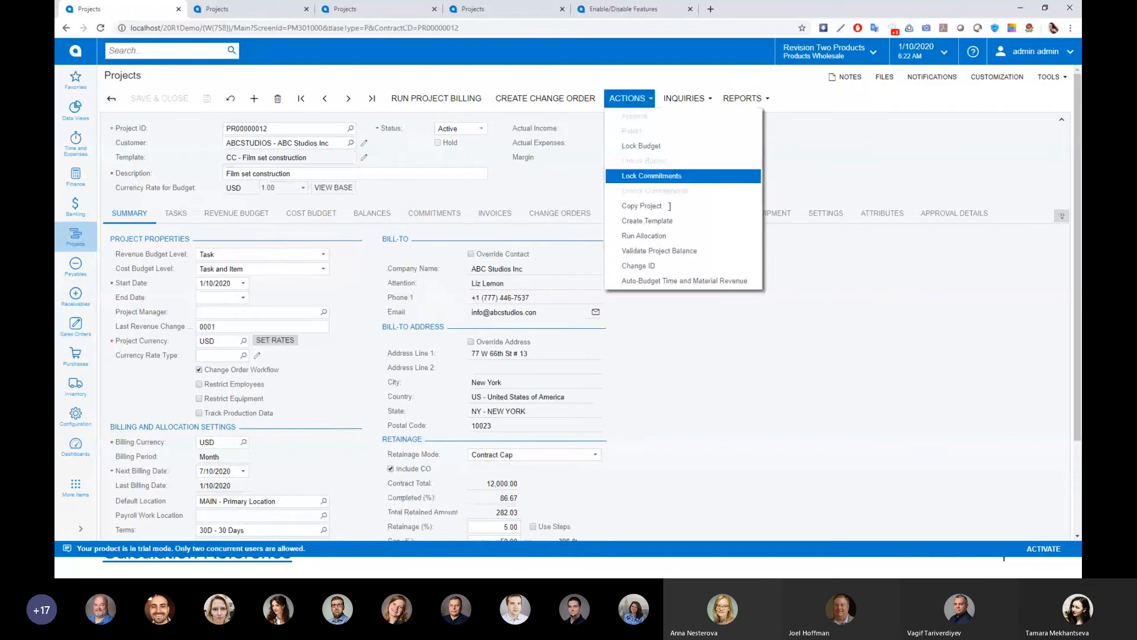
{"action": "left_click", "coordinate": [652, 246]}
Check the Production design task's retained amounts in the revenue budget and its unreleased retainage in AR invoice AR007855
{"action": "left_click", "coordinate": [246, 216]}
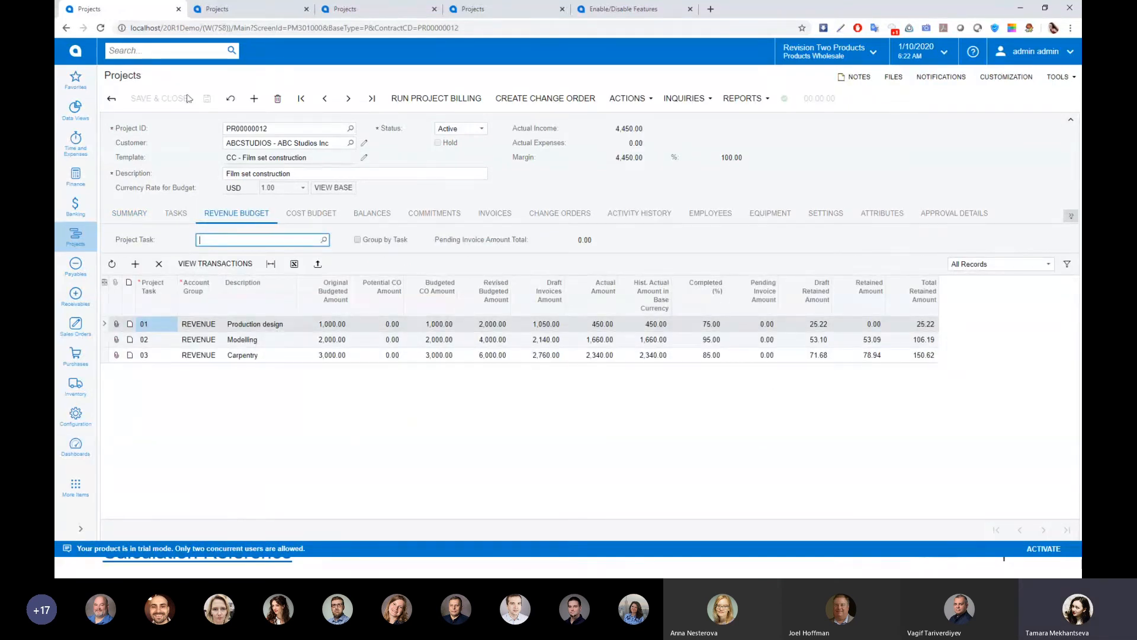
{"action": "left_click", "coordinate": [871, 330]}
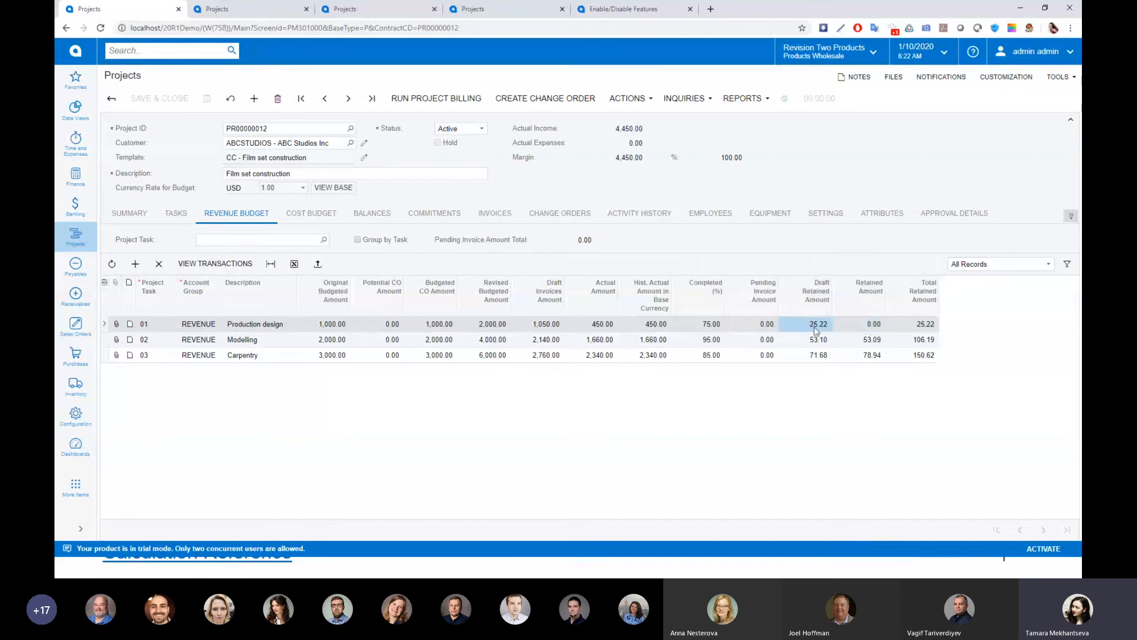
{"action": "left_click", "coordinate": [499, 214]}
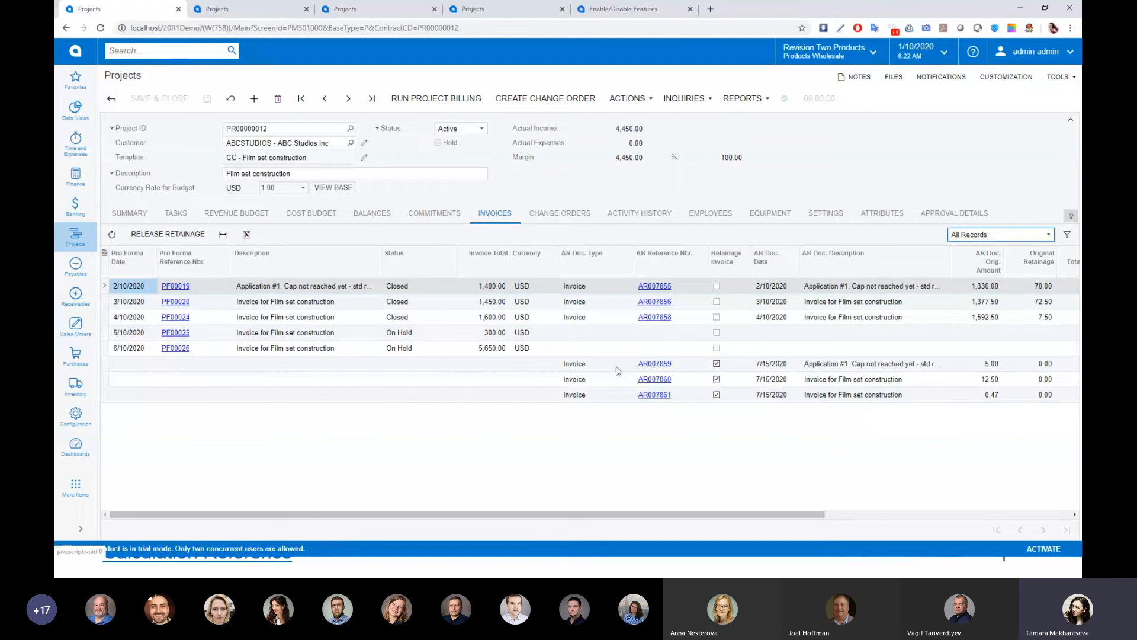
{"action": "left_click", "coordinate": [654, 286]}
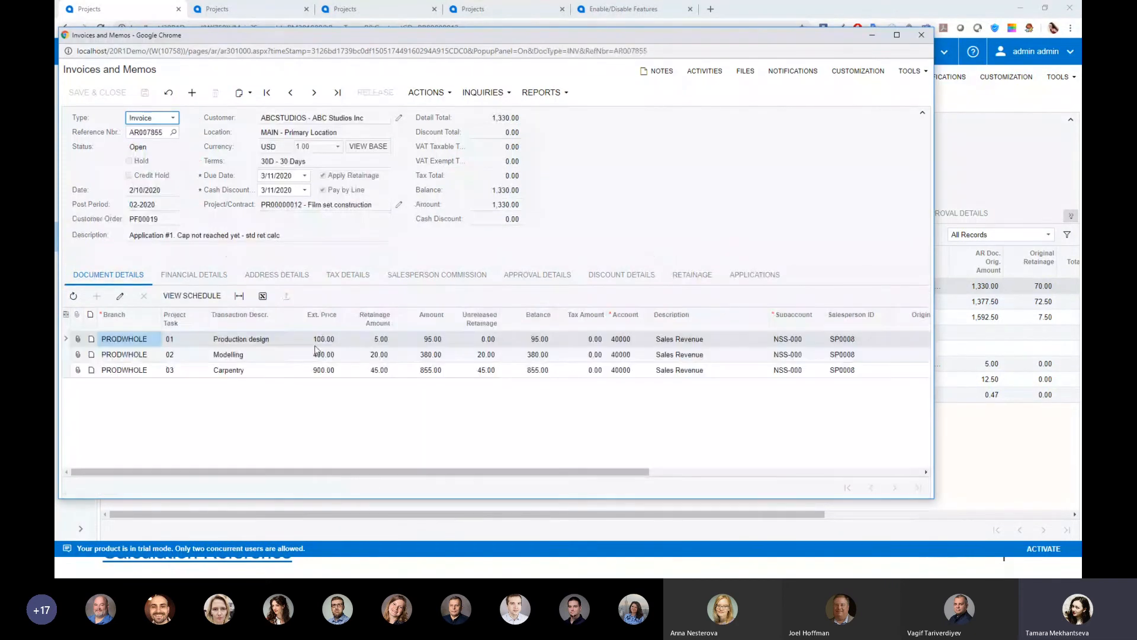
{"action": "left_click", "coordinate": [184, 340]}
{"action": "left_click", "coordinate": [490, 338]}
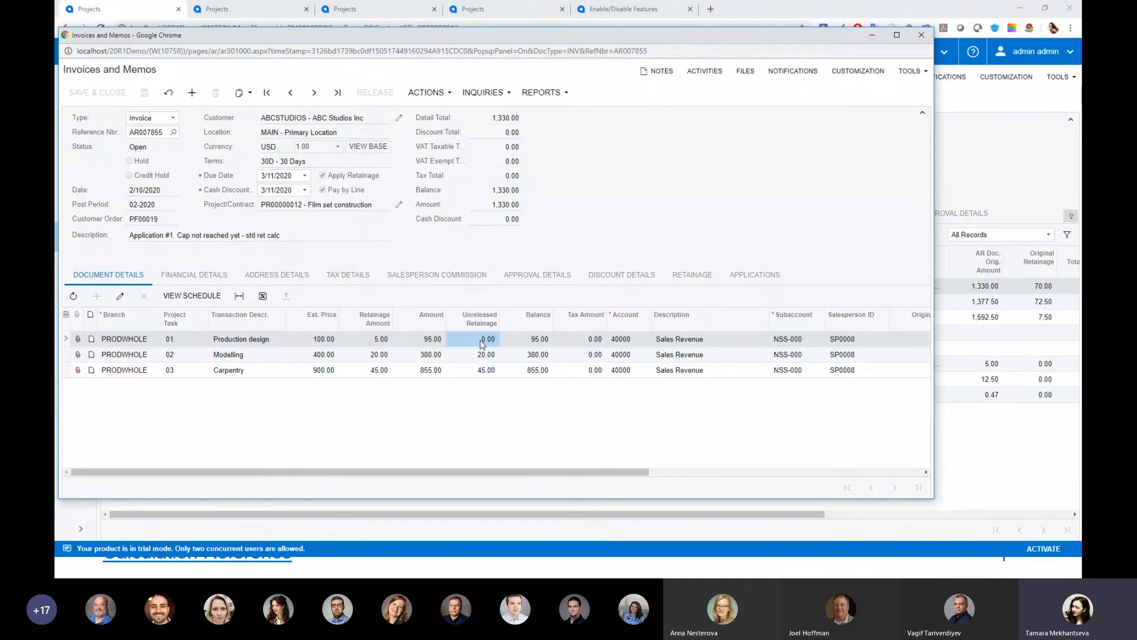
{"action": "left_click", "coordinate": [921, 35]}
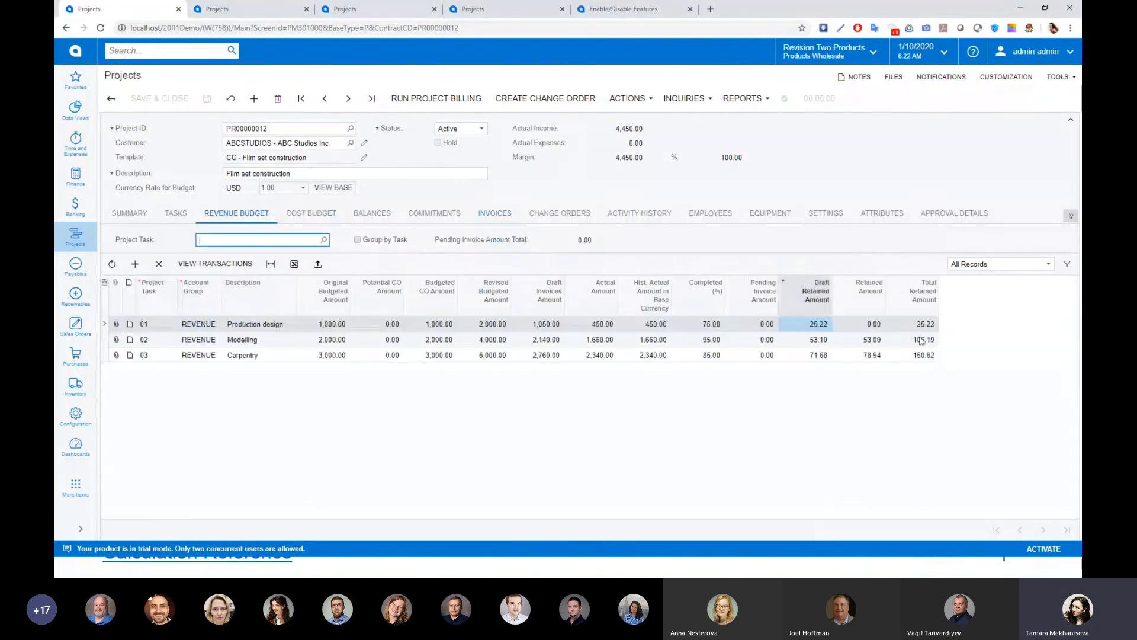
{"action": "left_click", "coordinate": [861, 329]}
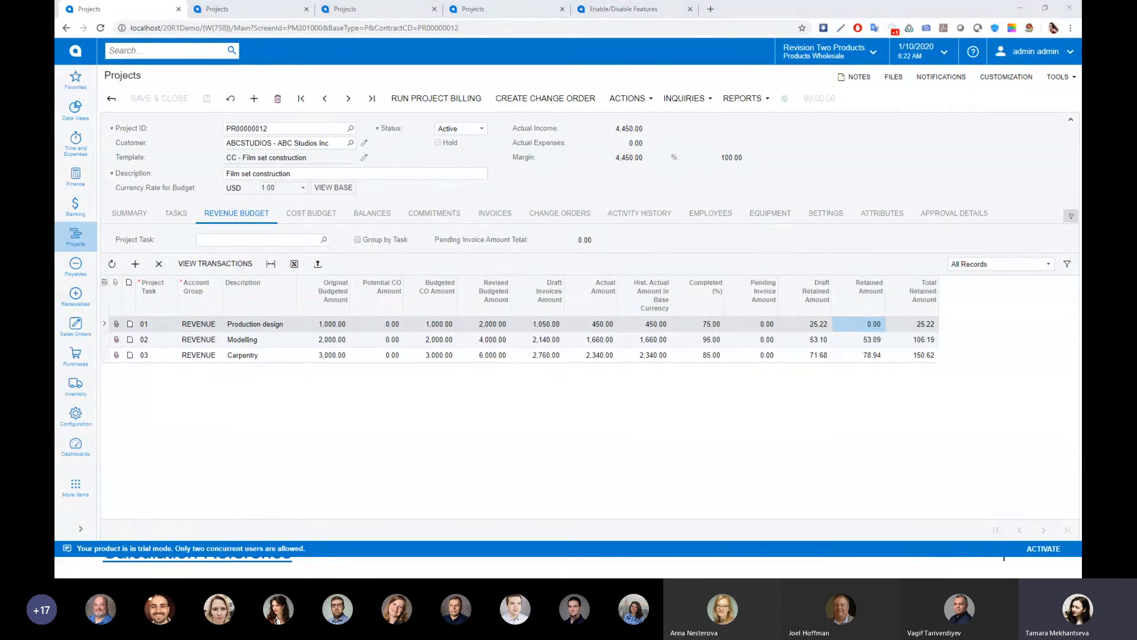
{"action": "key", "text": "super+d"}
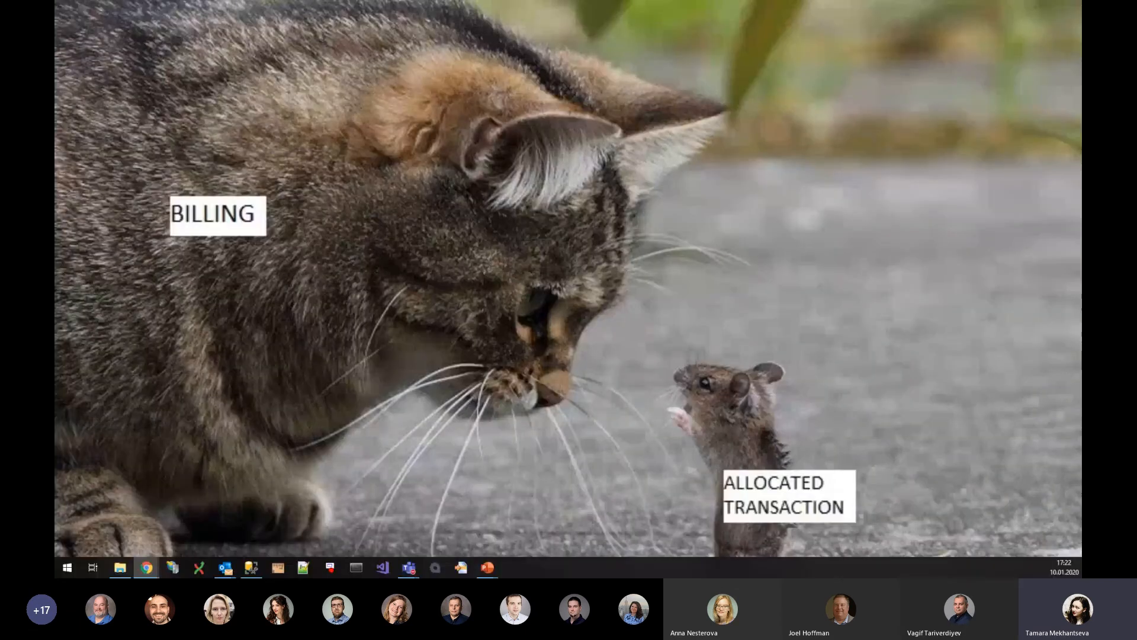
{"action": "key", "text": "alt+Tab"}
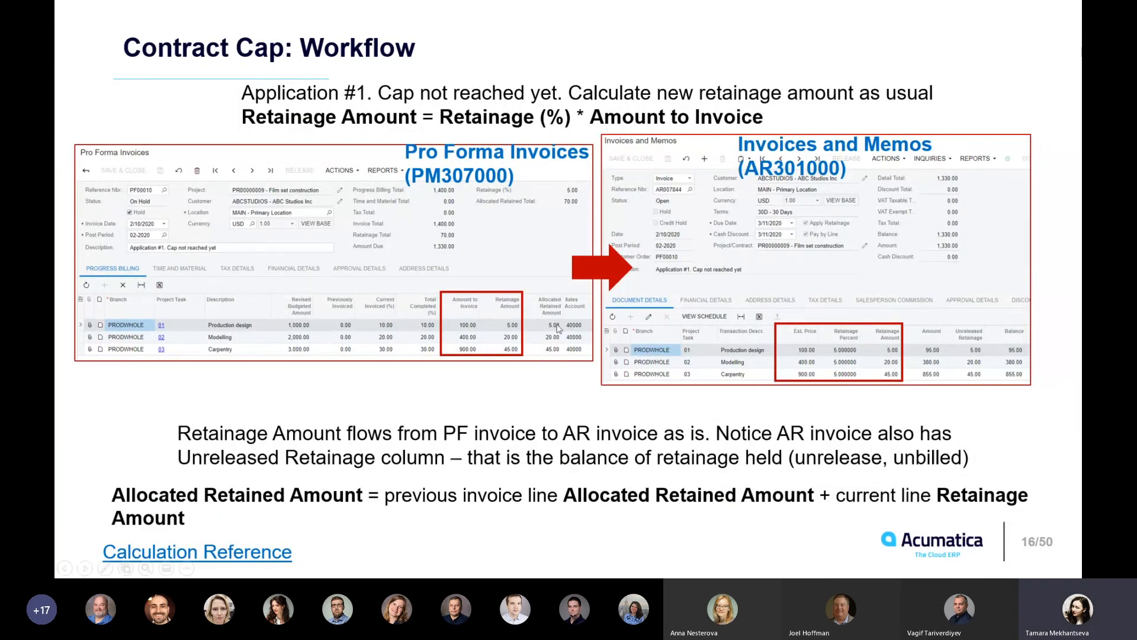
{"action": "key", "text": "Right"}
{"action": "key", "text": "Right"}
{"action": "key", "text": "Right"}
{"action": "key", "text": "Right"}
{"action": "key", "text": "Right"}
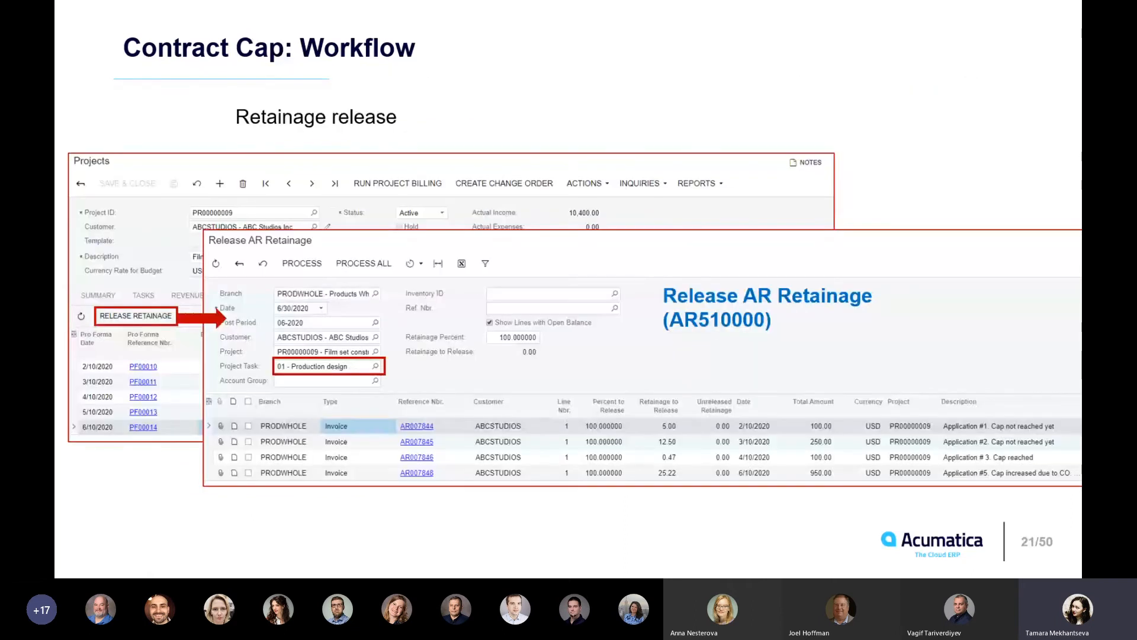
{"action": "key", "text": "Right"}
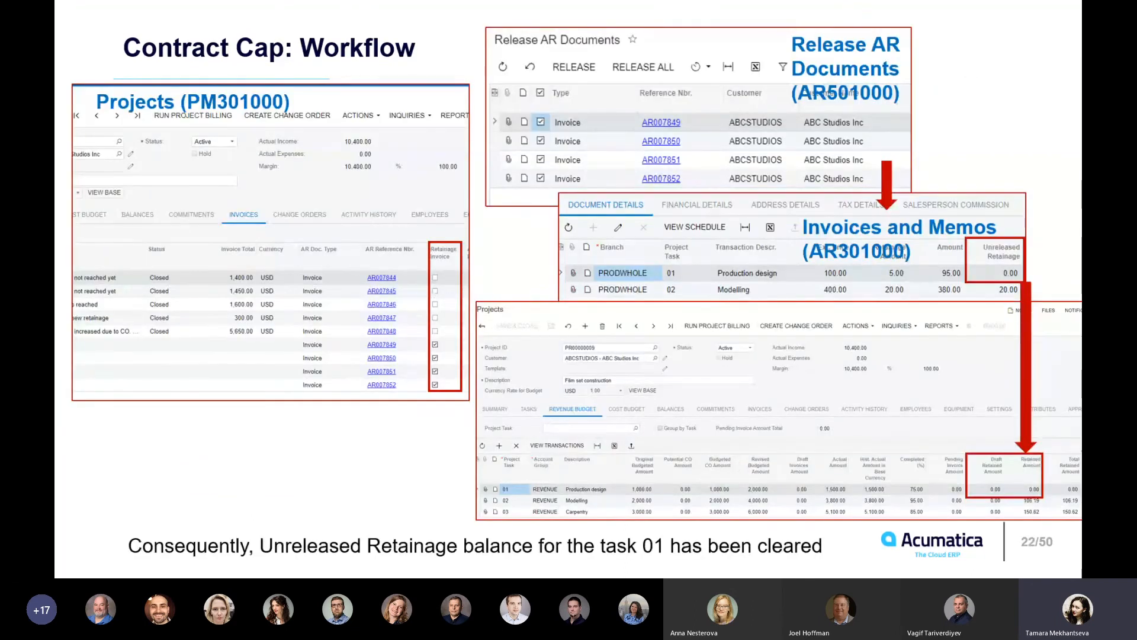
{"action": "key", "text": "Right"}
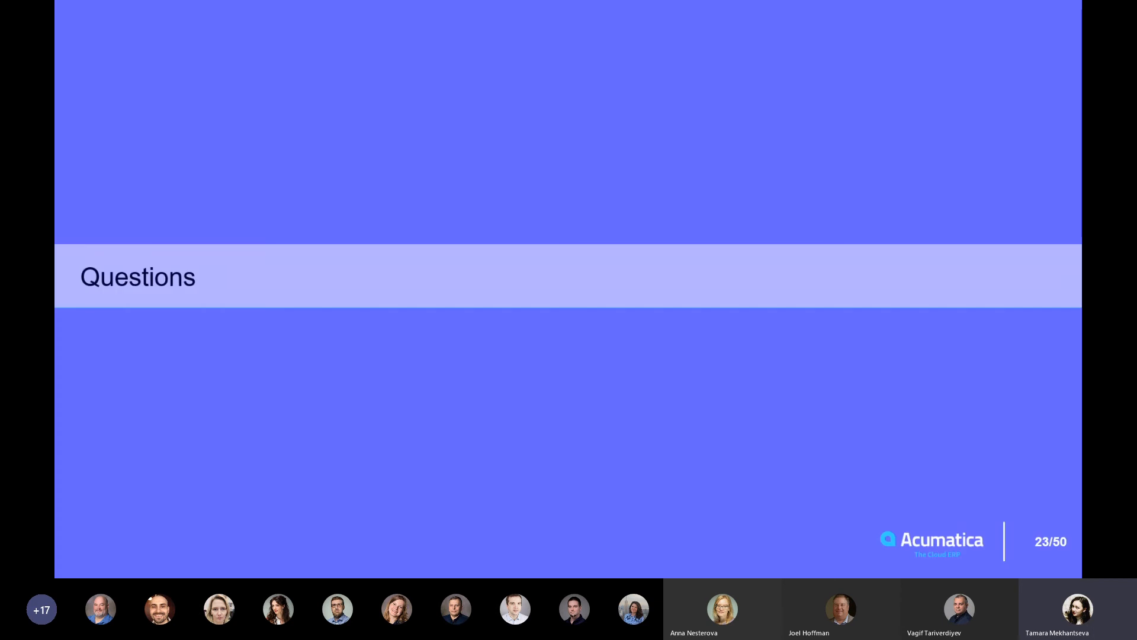
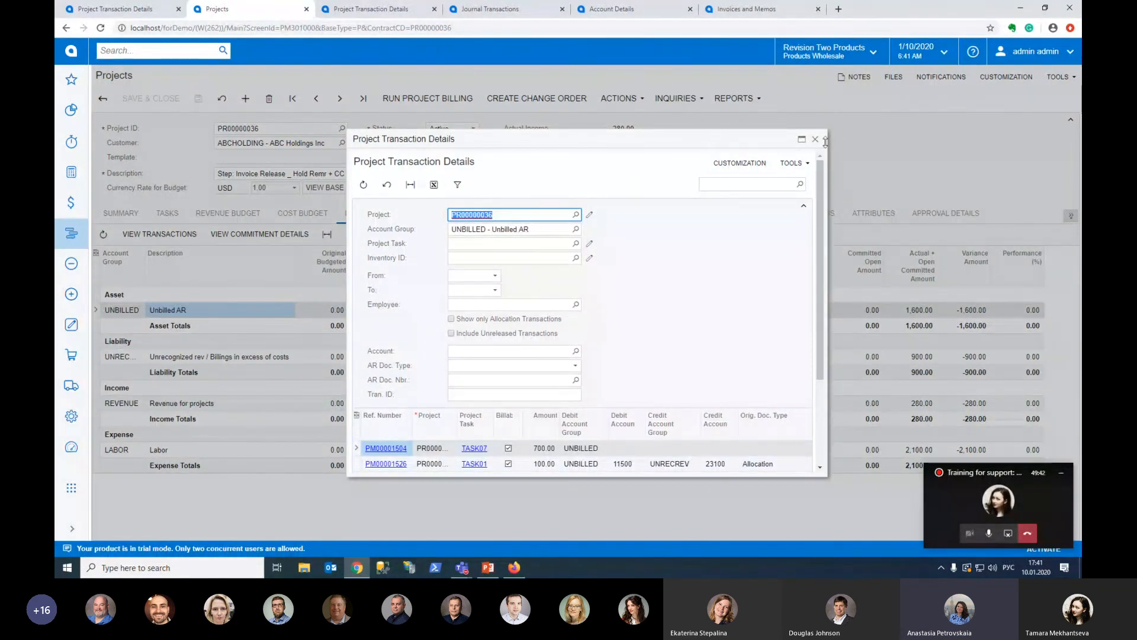
Filter the project transactions of invoice AR007056 by transaction ID 258443, and clear that transaction filter after viewing the result
{"action": "left_click", "coordinate": [115, 8]}
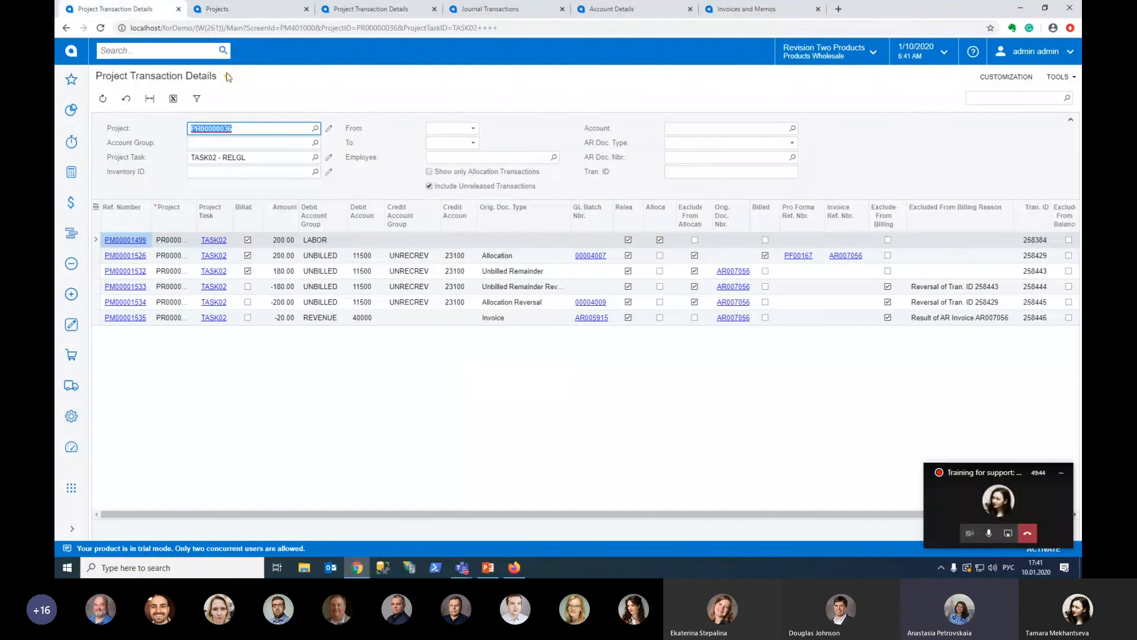
{"action": "left_click", "coordinate": [339, 9]}
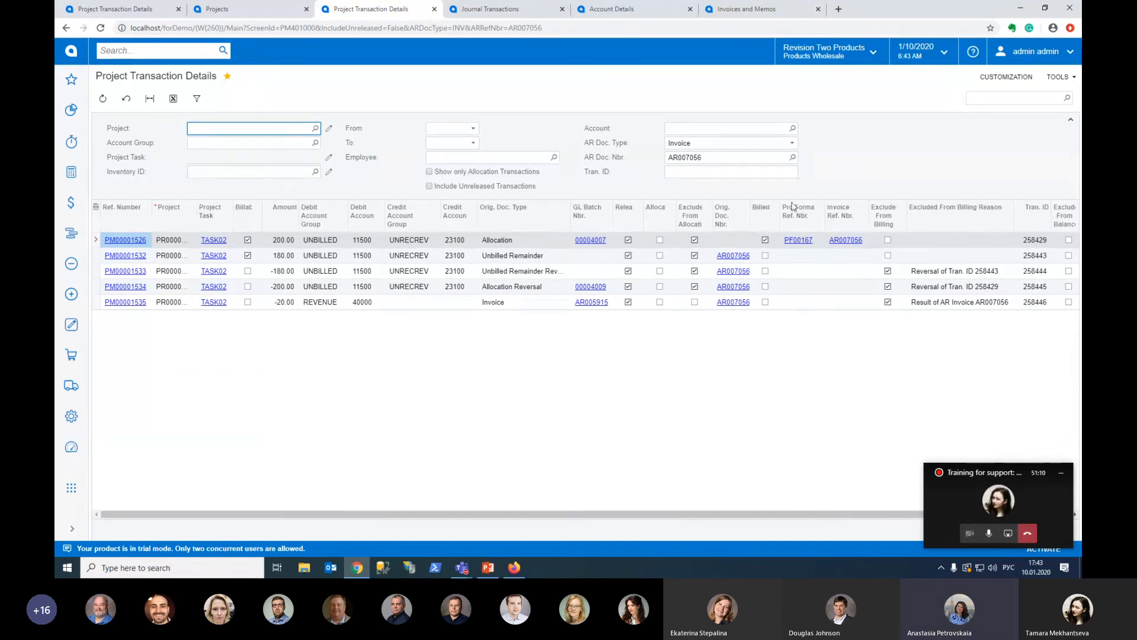
{"action": "left_click", "coordinate": [689, 171]}
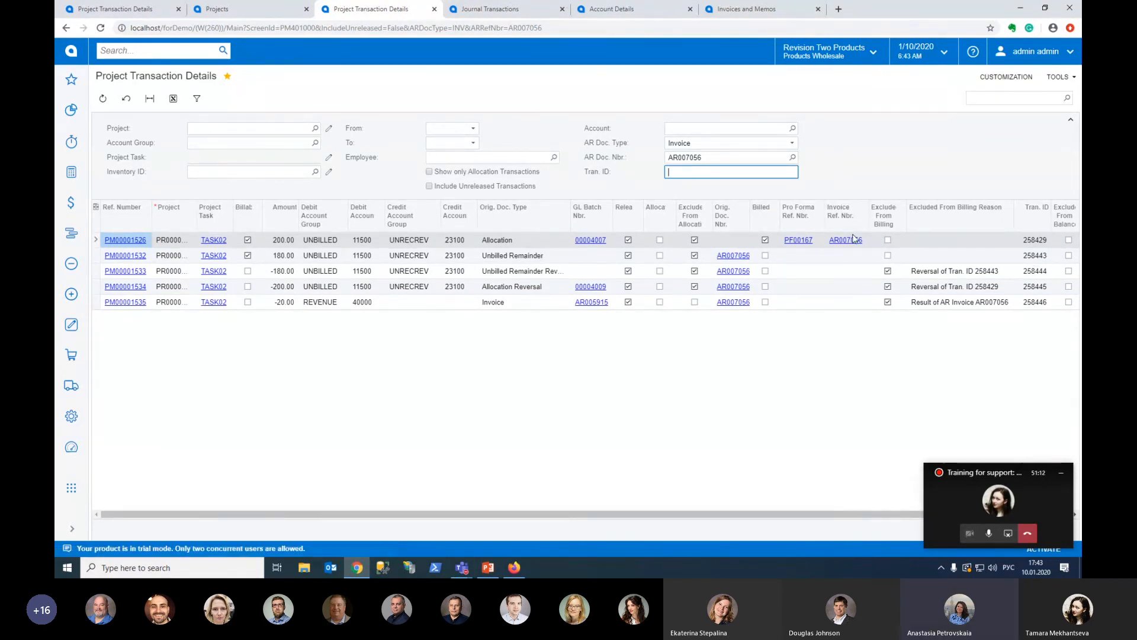
{"action": "type", "text": "258443"}
{"action": "key", "text": "Tab"}
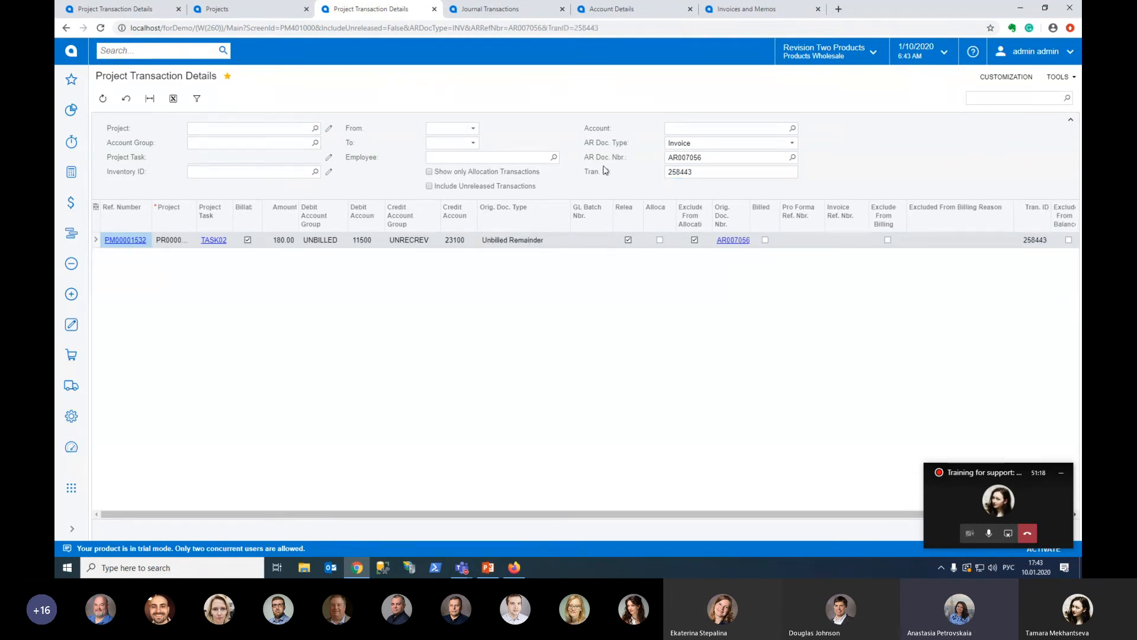
{"action": "double_click", "coordinate": [698, 172]}
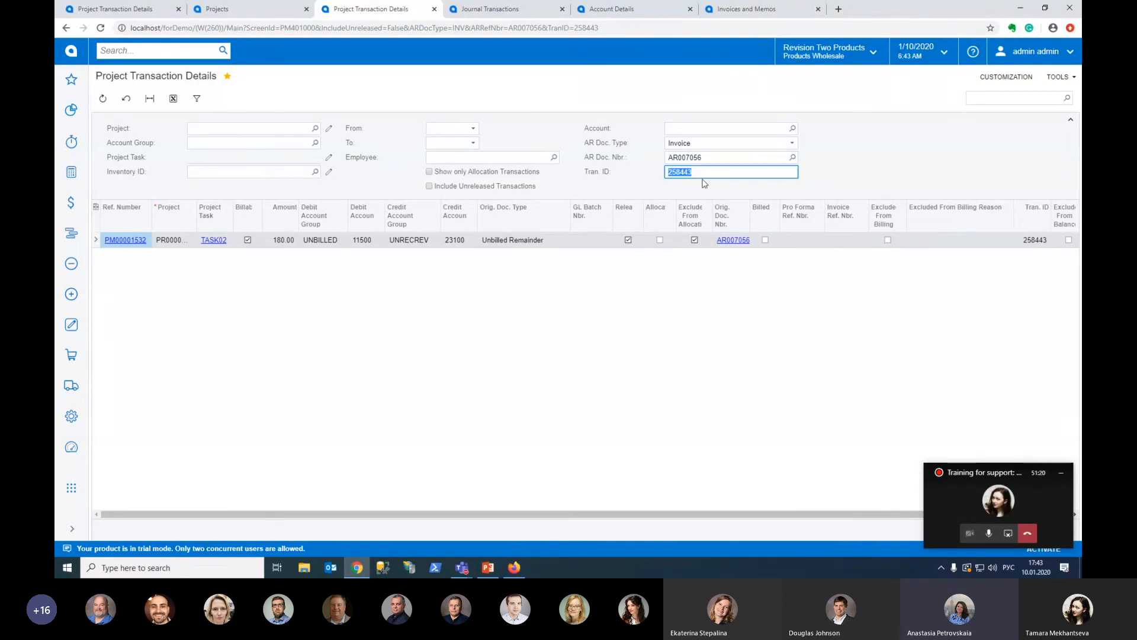
{"action": "key", "text": "BackSpace"}
{"action": "left_click", "coordinate": [915, 165]}
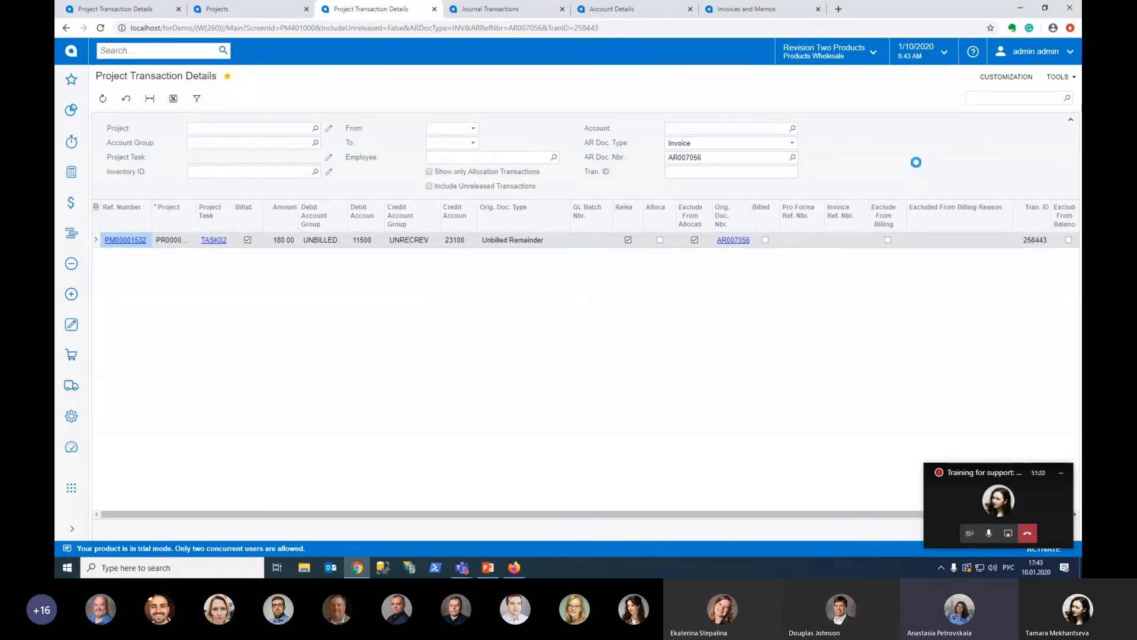
Add the Period ID and Project Tran. ID columns to journal batch 00004019's lines, and place Project Tran. ID before Non Billable
{"action": "left_click", "coordinate": [497, 10]}
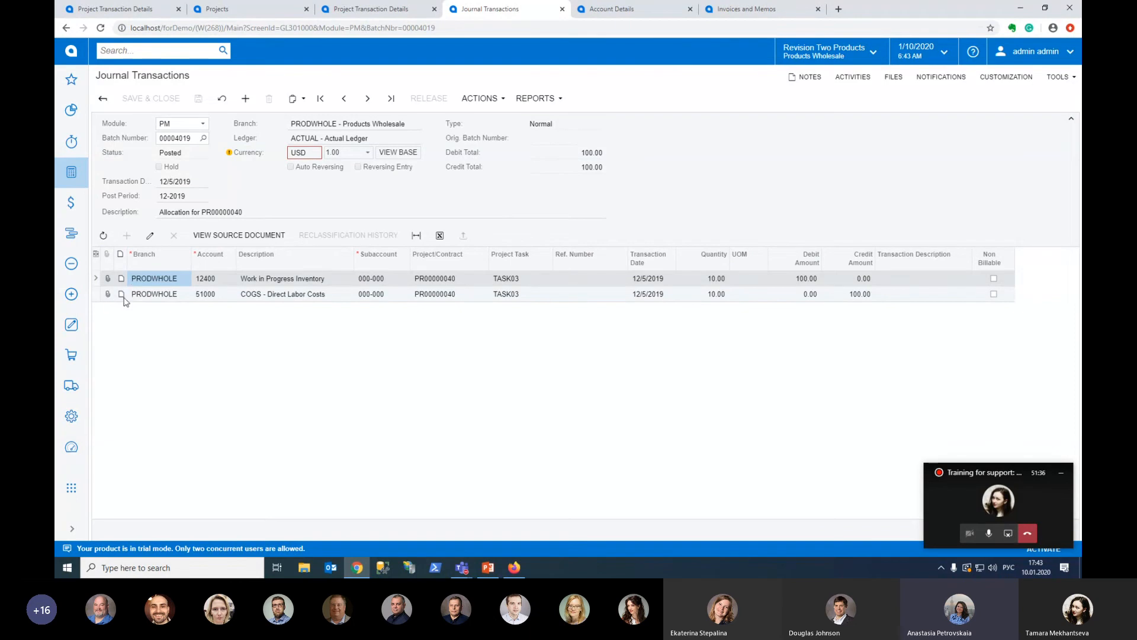
{"action": "left_click", "coordinate": [95, 255]}
{"action": "left_click", "coordinate": [498, 302]}
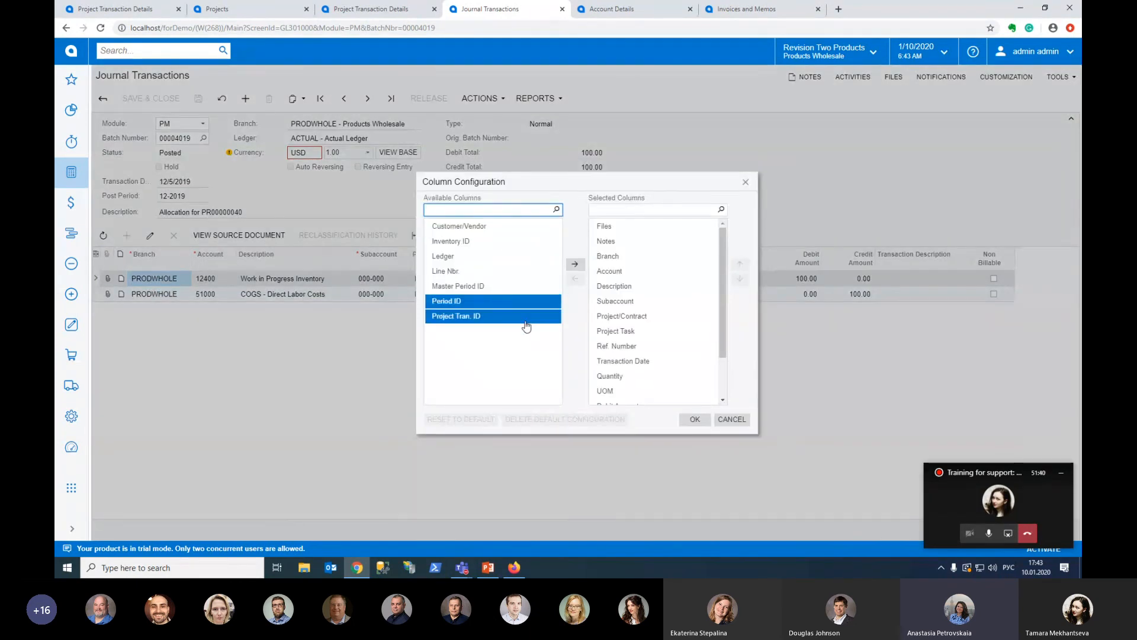
{"action": "left_click", "coordinate": [575, 264]}
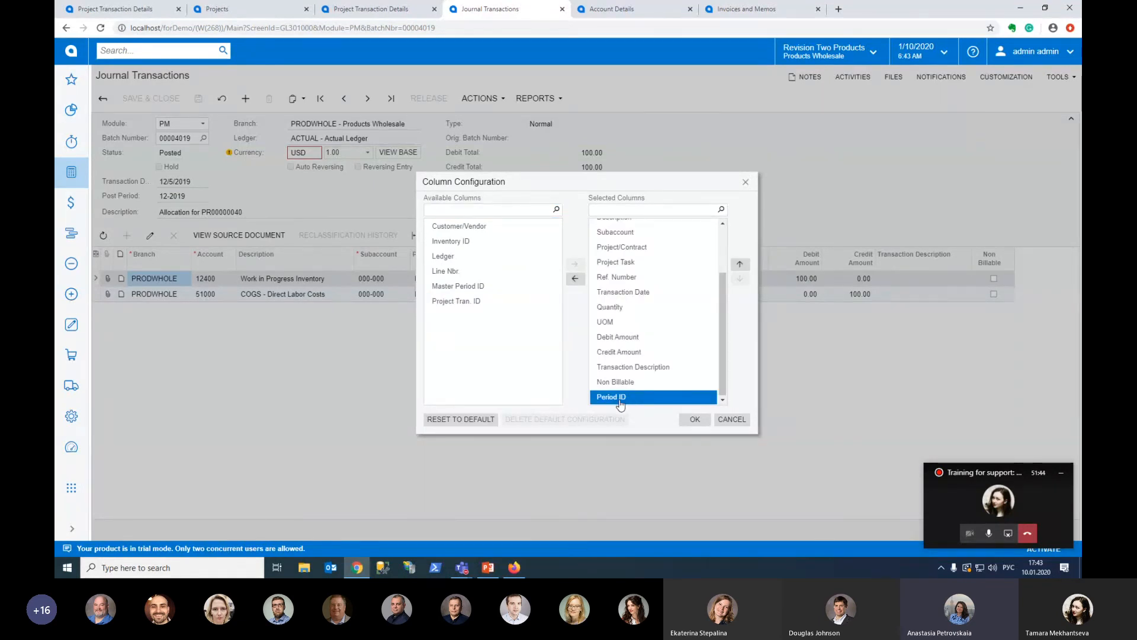
{"action": "left_click", "coordinate": [479, 302]}
{"action": "left_click", "coordinate": [574, 264]}
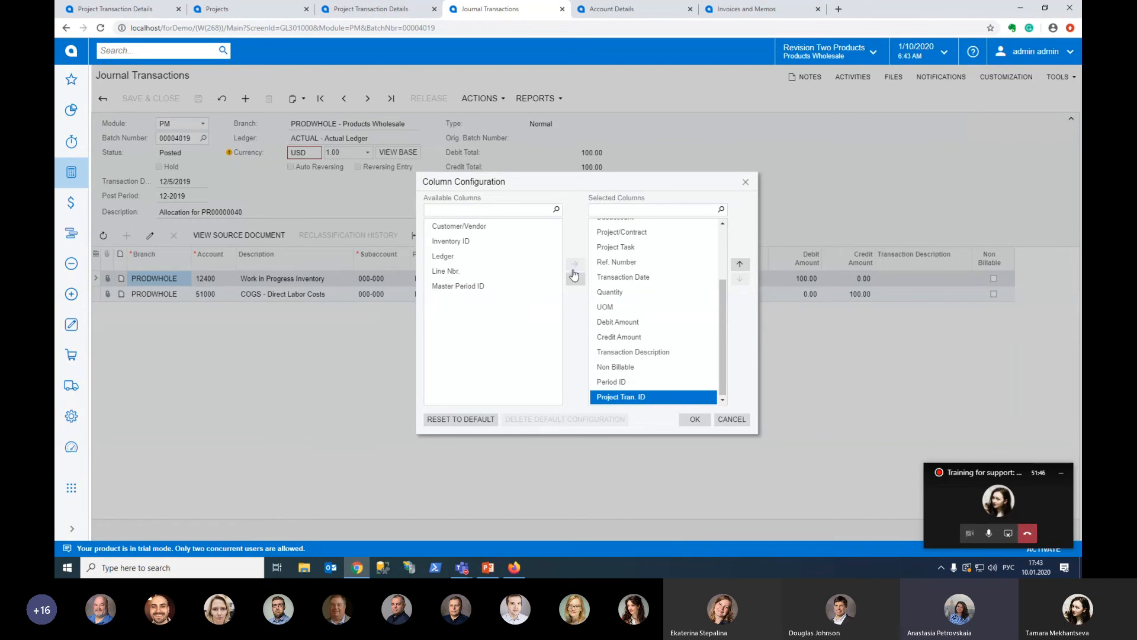
{"action": "left_click", "coordinate": [695, 420]}
{"action": "left_click_drag", "start_coordinate": [1073, 258], "coordinate": [985, 263]}
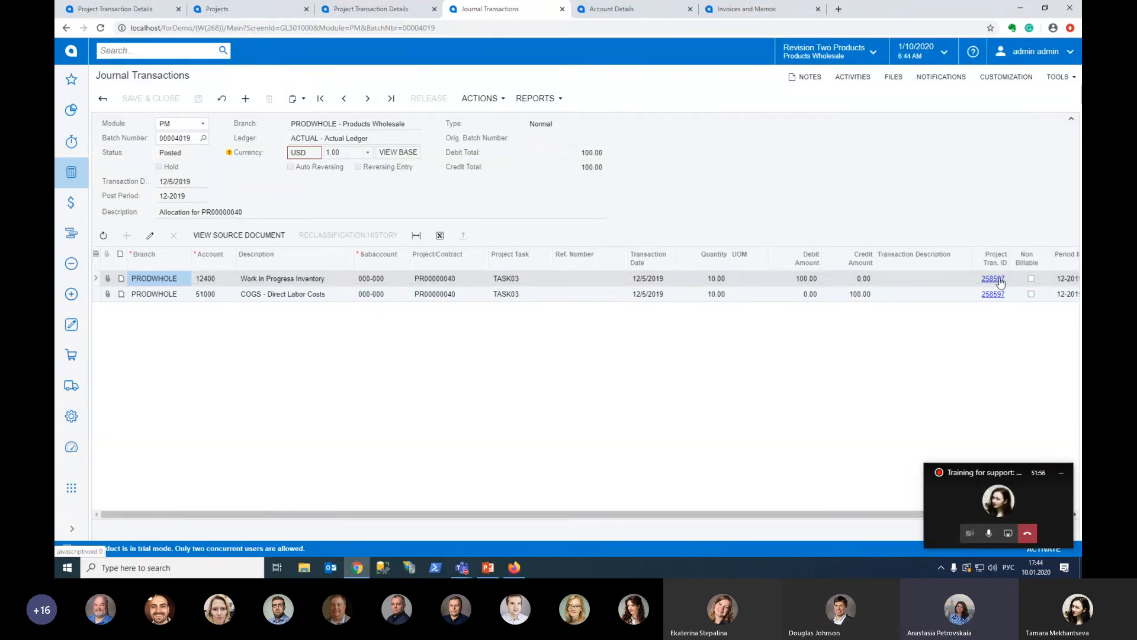
Open project transaction 258597 from the batch's Work in Progress Inventory line, check its details, and close them
{"action": "left_click", "coordinate": [1000, 283]}
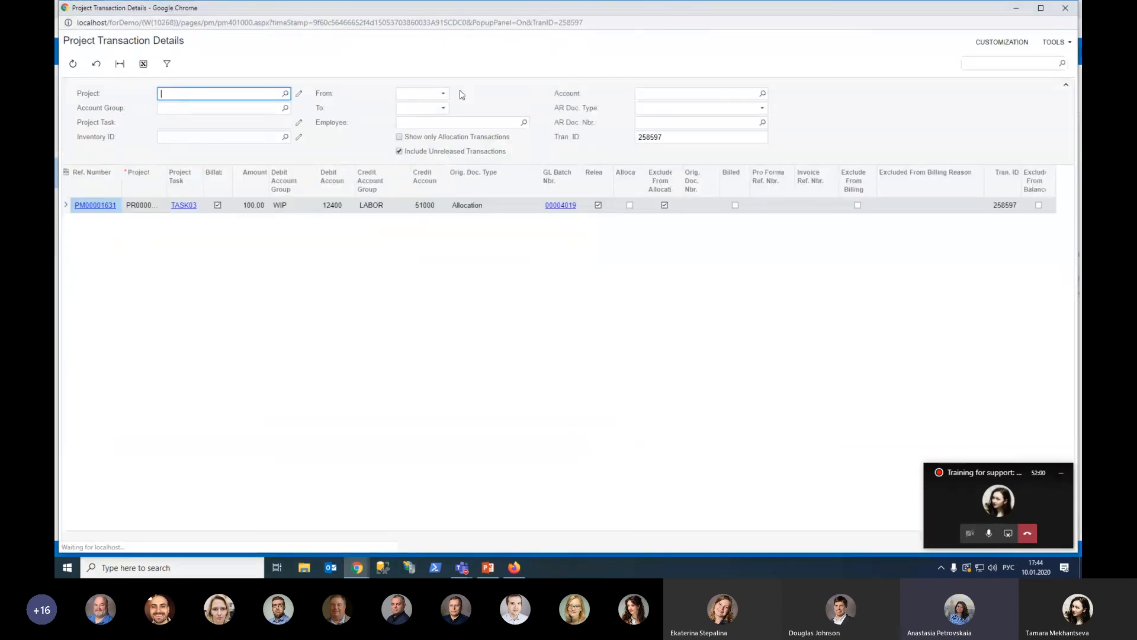
{"action": "mouse_move", "coordinate": [490, 13]}
{"action": "left_mouse_down"}
{"action": "mouse_move", "coordinate": [482, 24]}
{"action": "mouse_move", "coordinate": [492, 18]}
{"action": "left_mouse_up"}
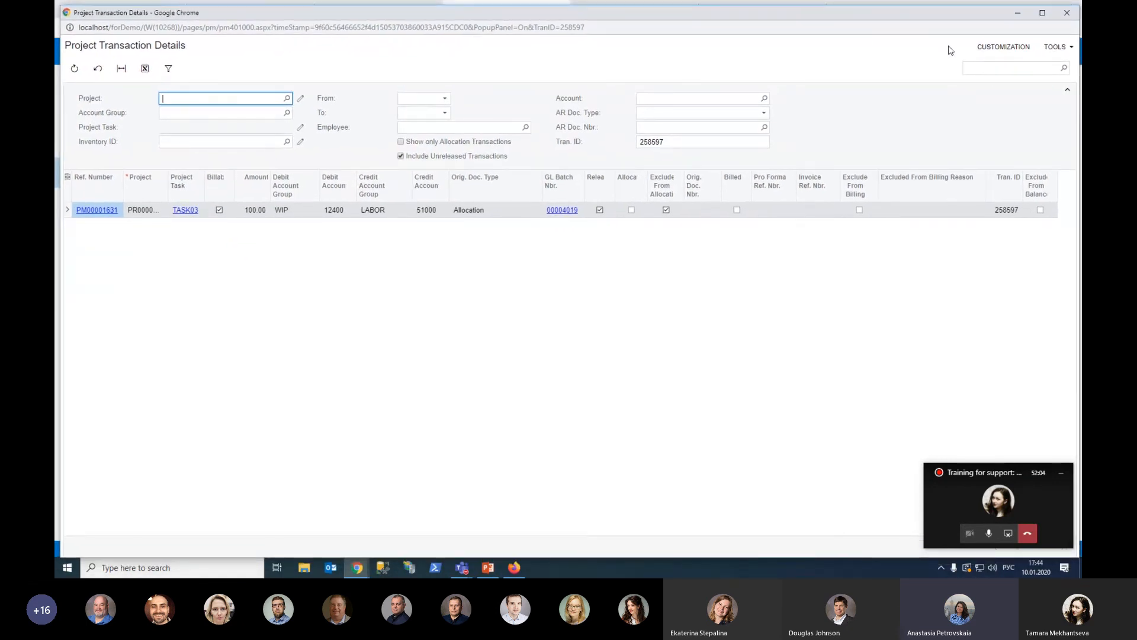
{"action": "left_click", "coordinate": [675, 142]}
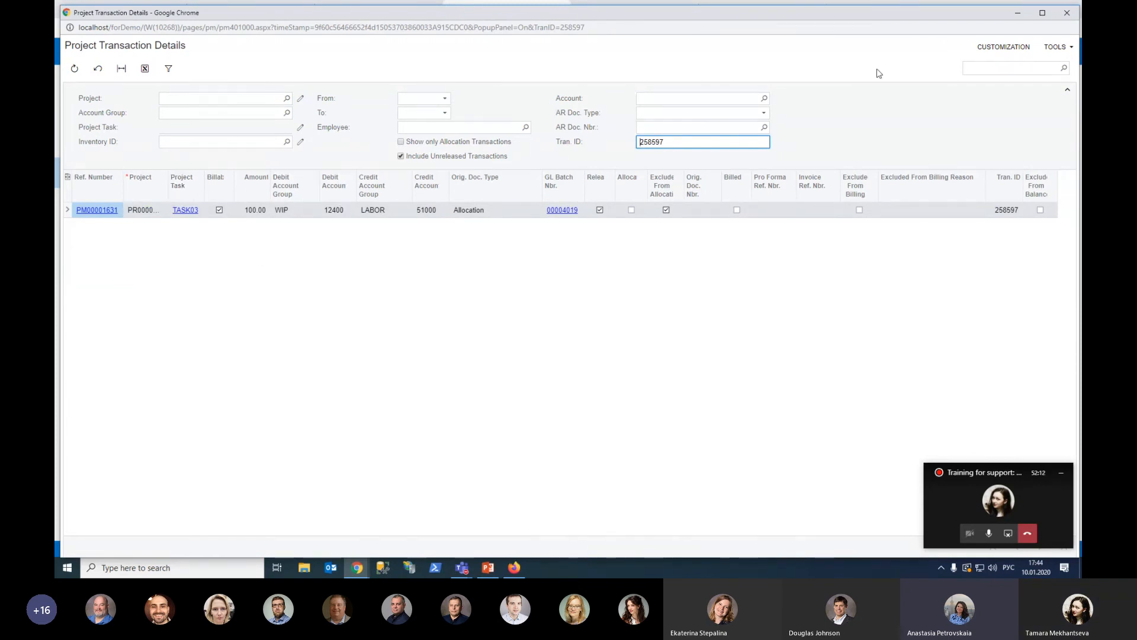
{"action": "left_click", "coordinate": [1067, 18]}
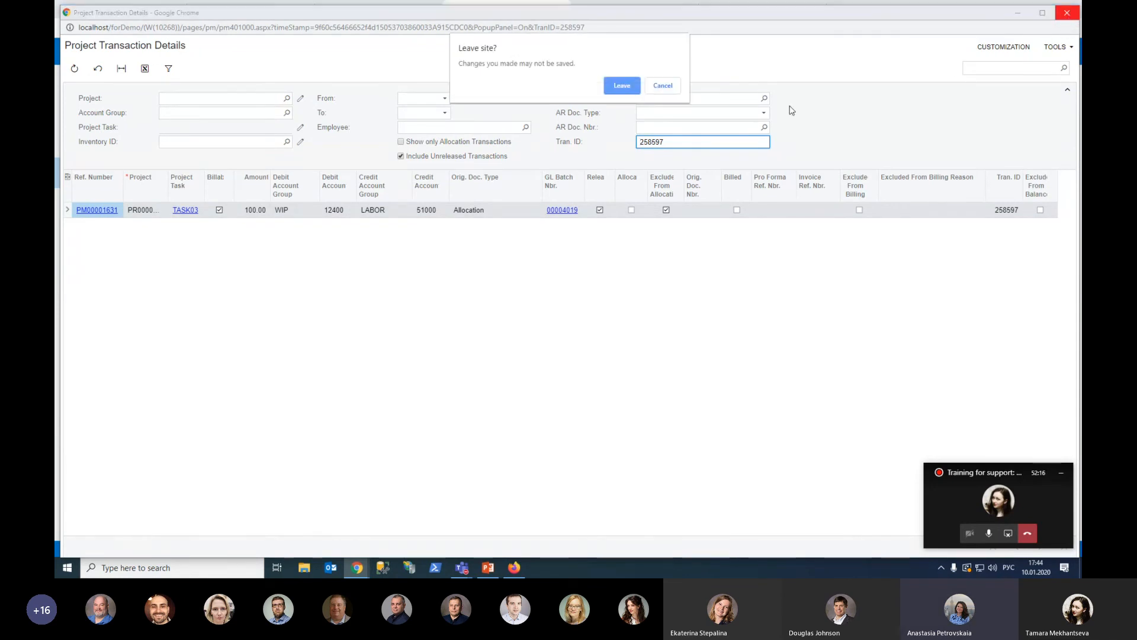
{"action": "left_click", "coordinate": [622, 85]}
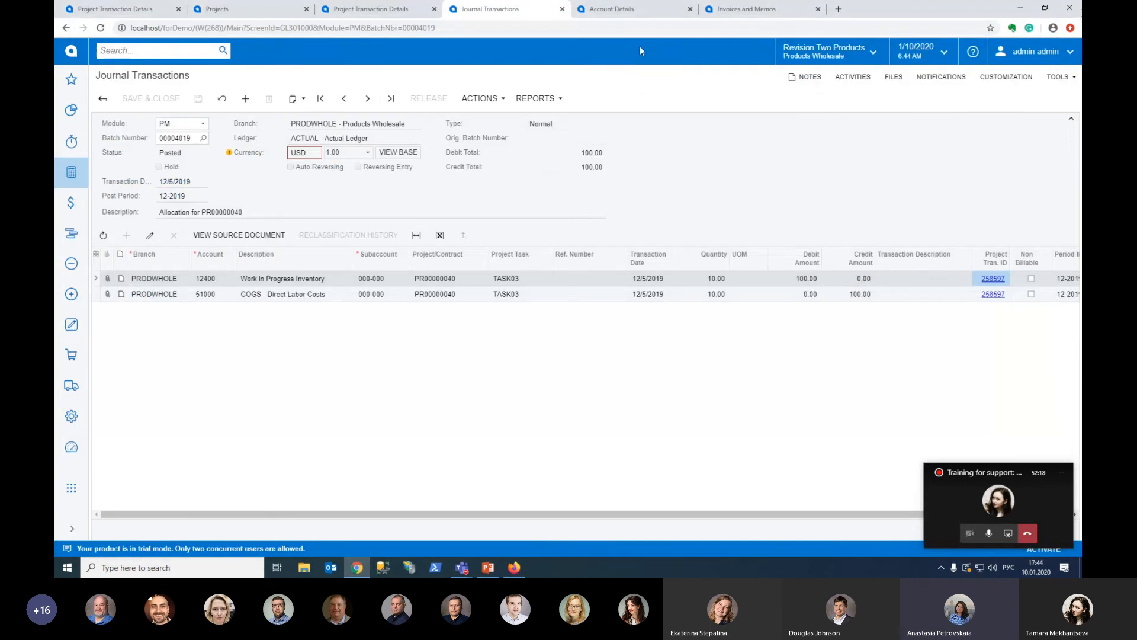
Examine the Project Tran. ID links in Account Details for account 51000, comparing them with the project transaction and journal views
{"action": "left_click", "coordinate": [665, 12]}
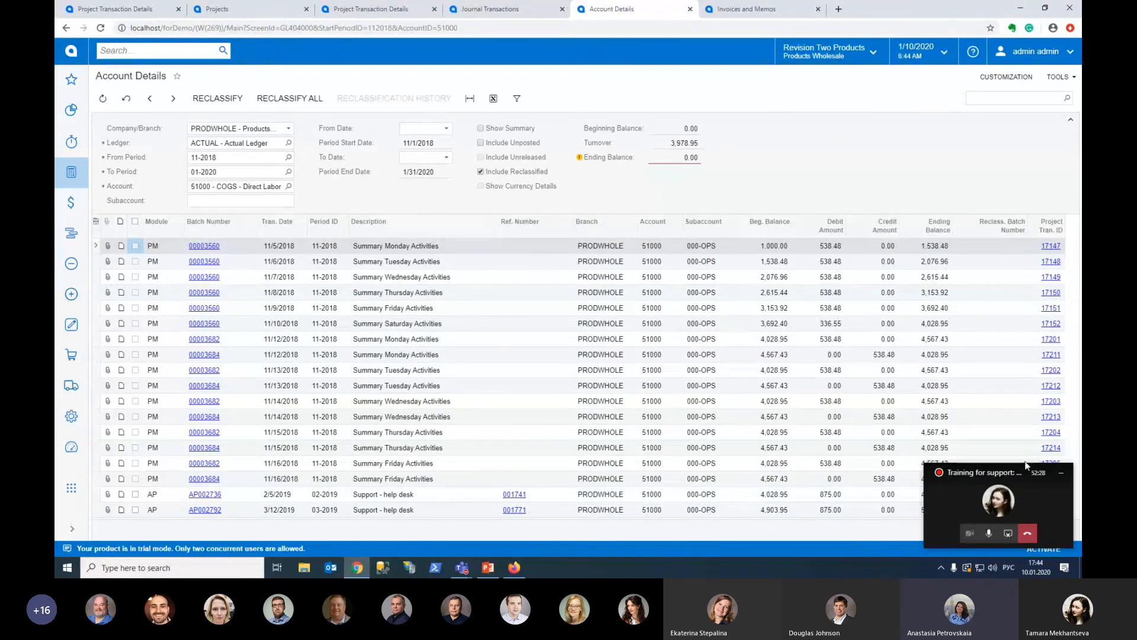
{"action": "left_click_drag", "start_coordinate": [1014, 472], "coordinate": [1000, 90]}
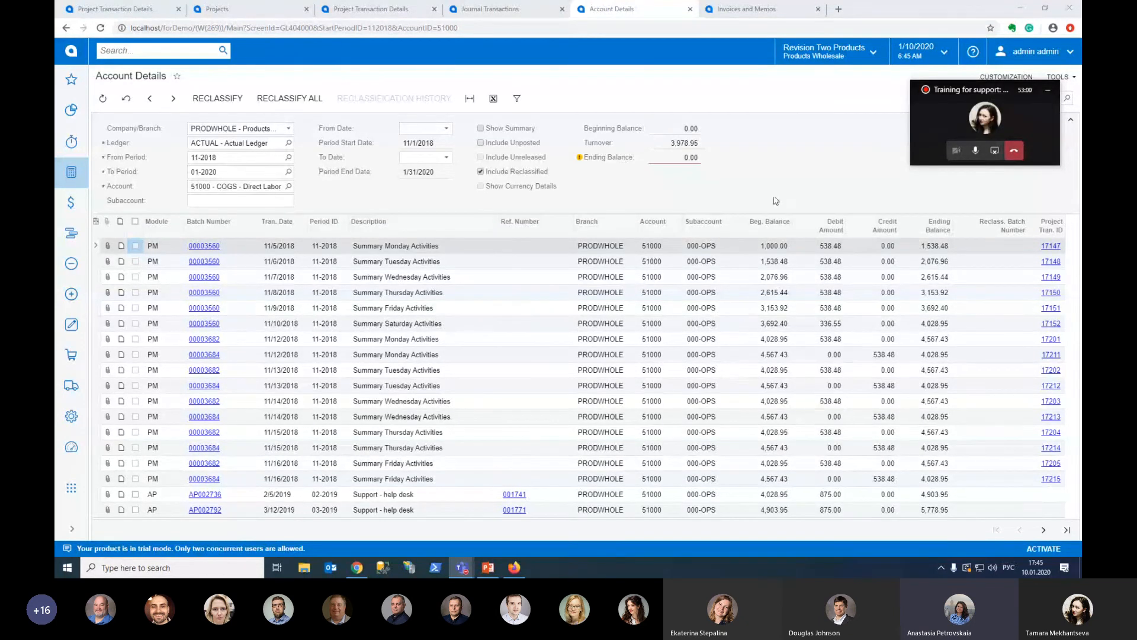
{"action": "left_click", "coordinate": [403, 9]}
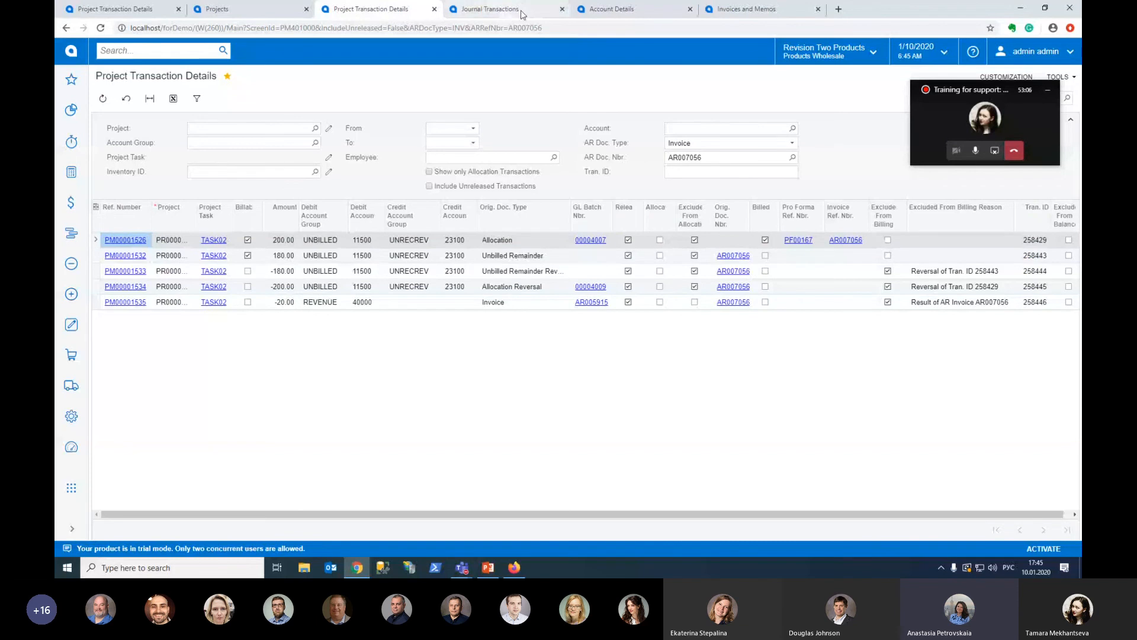
{"action": "left_click", "coordinate": [597, 11]}
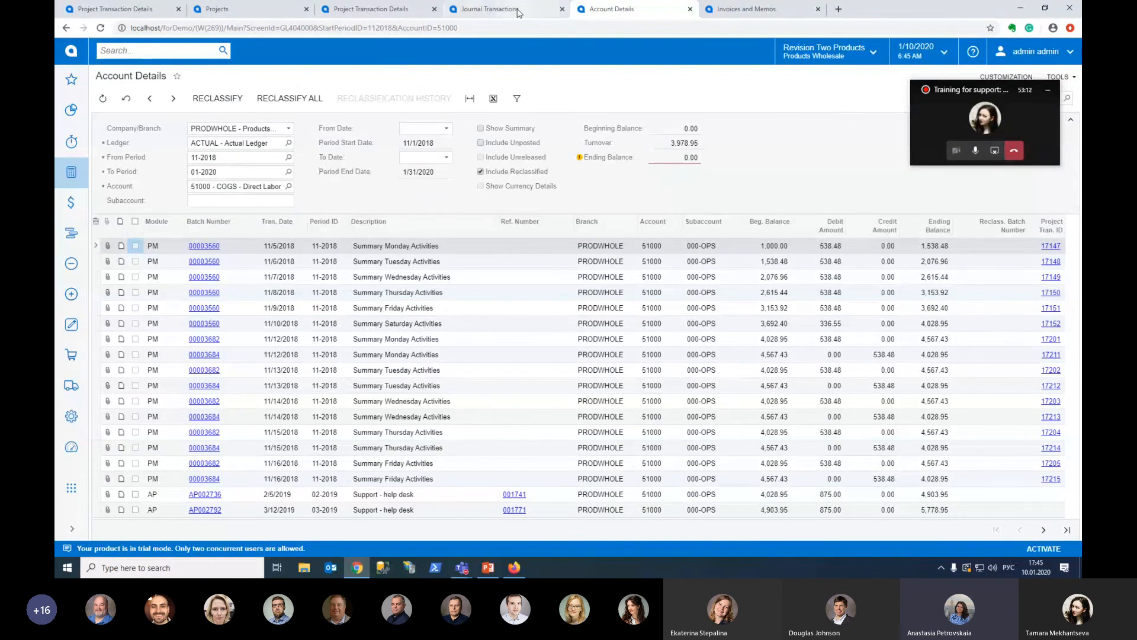
{"action": "left_click", "coordinate": [497, 10]}
Clear the AR document type and AR document number filters in Project Transaction Details
{"action": "left_click", "coordinate": [407, 10]}
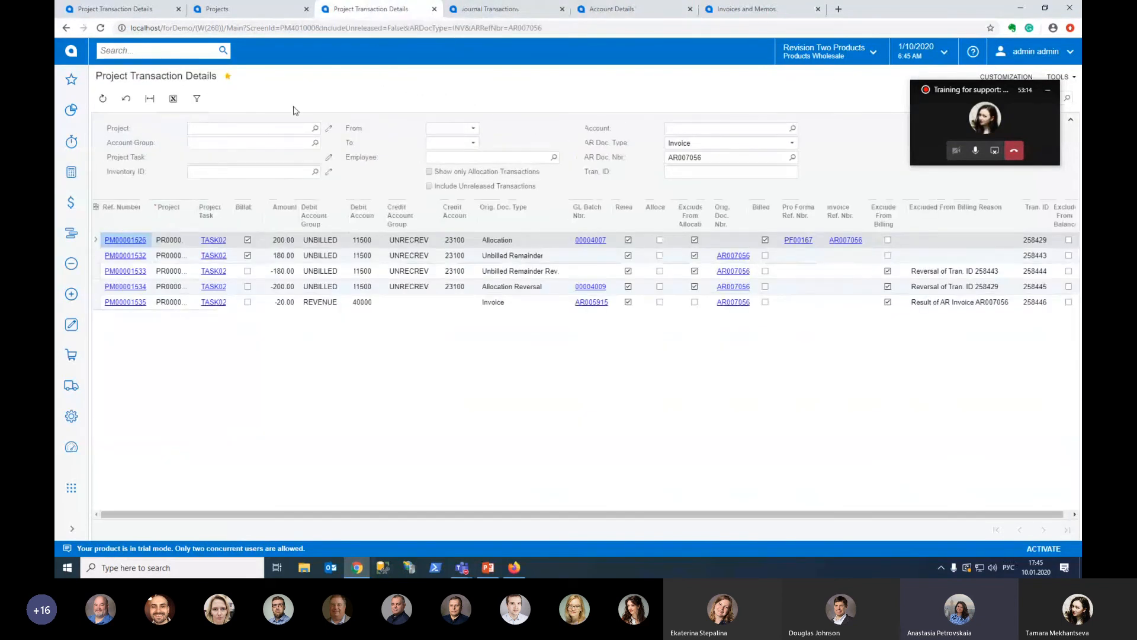
{"action": "left_click", "coordinate": [698, 144]}
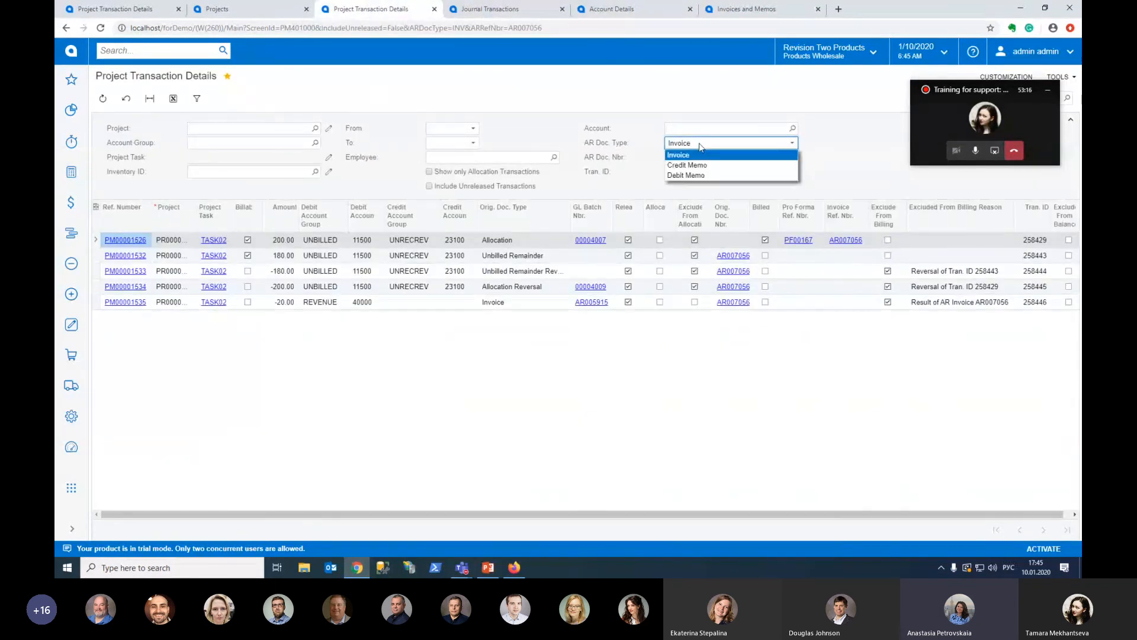
{"action": "key", "text": "Delete"}
{"action": "left_click", "coordinate": [809, 162]}
{"action": "left_click", "coordinate": [739, 157]}
{"action": "key", "text": "Delete"}
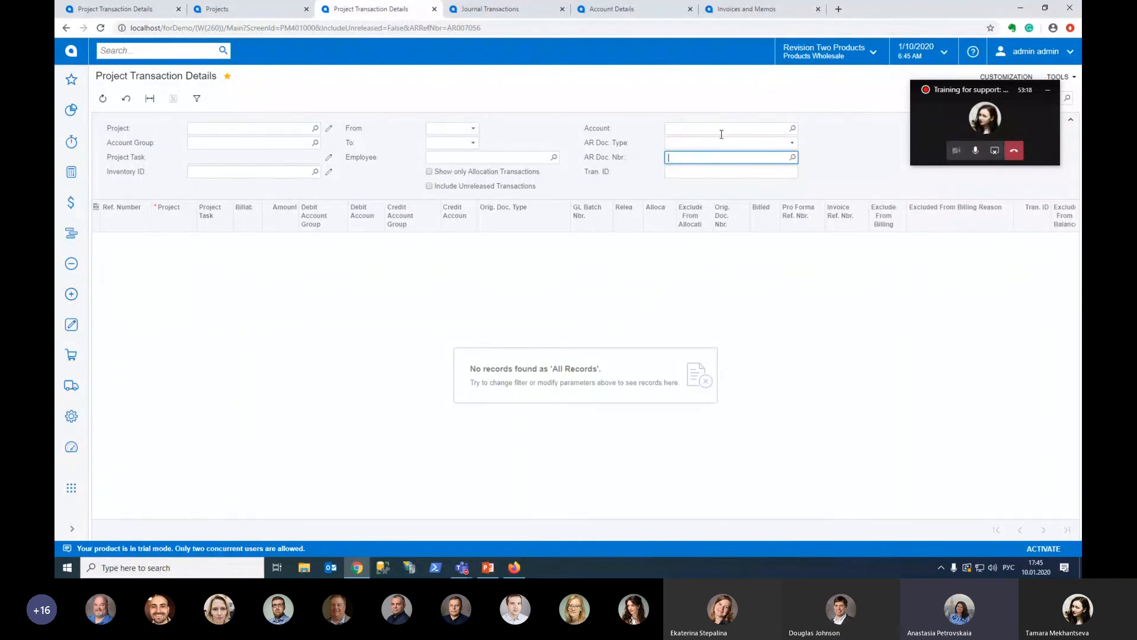
Filter the project transactions by account 51000 - COGS - Direct Labor Costs and view the second page of results
{"action": "left_click", "coordinate": [793, 130]}
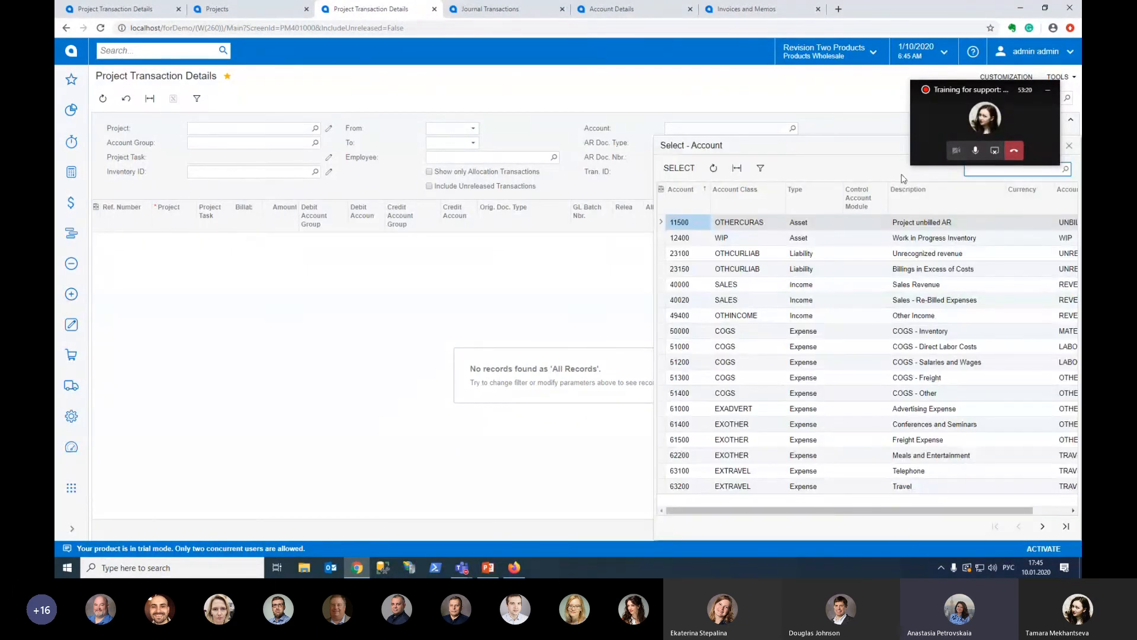
{"action": "double_click", "coordinate": [691, 353]}
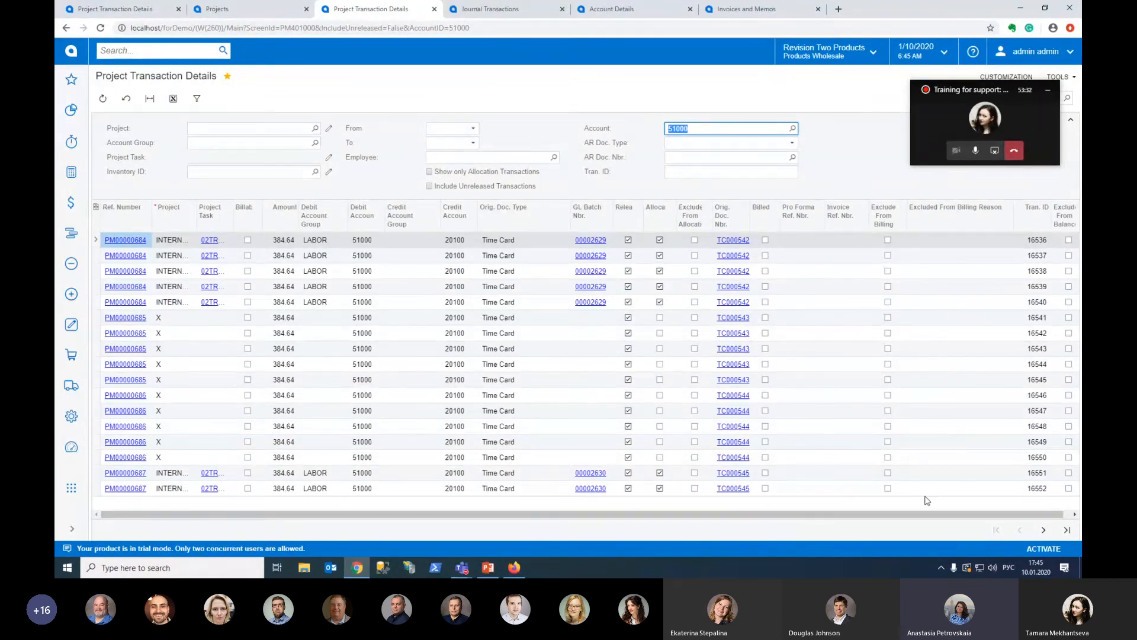
{"action": "left_click", "coordinate": [1043, 530]}
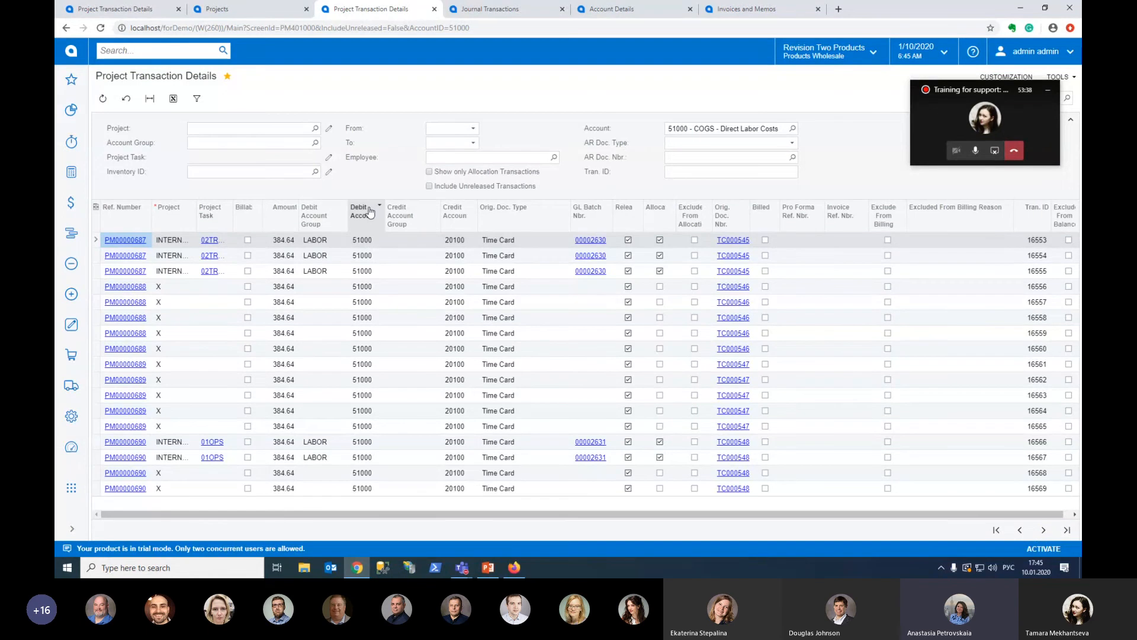
Replace the account filter with the LABOR account group to list labor transactions across all projects
{"action": "left_click", "coordinate": [723, 130]}
{"action": "key", "text": "BackSpace"}
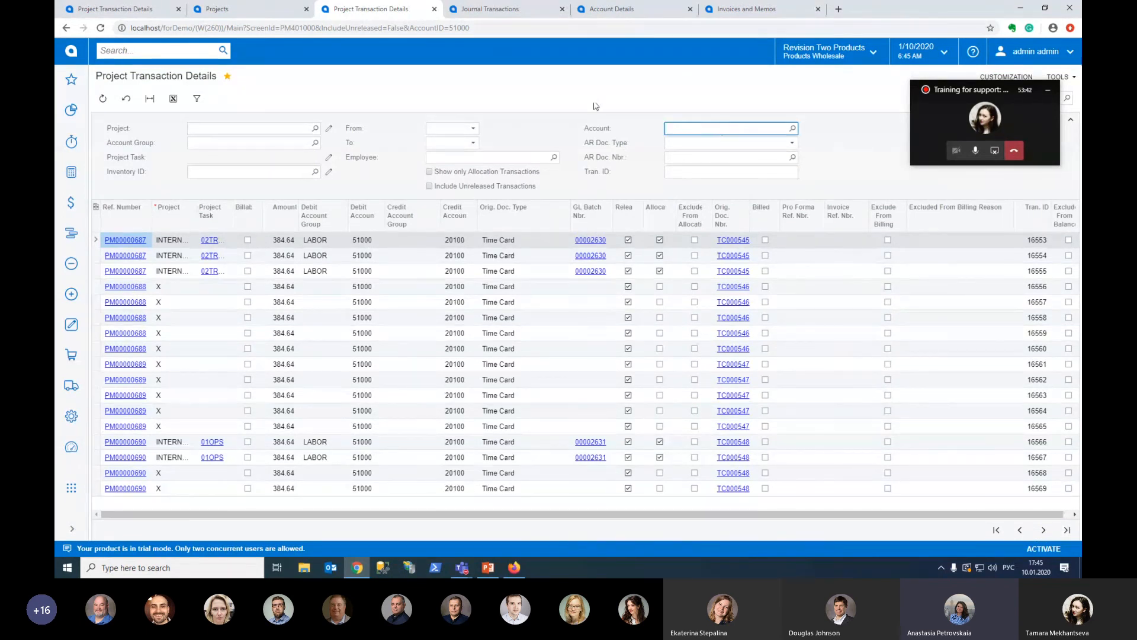
{"action": "left_click", "coordinate": [315, 142]}
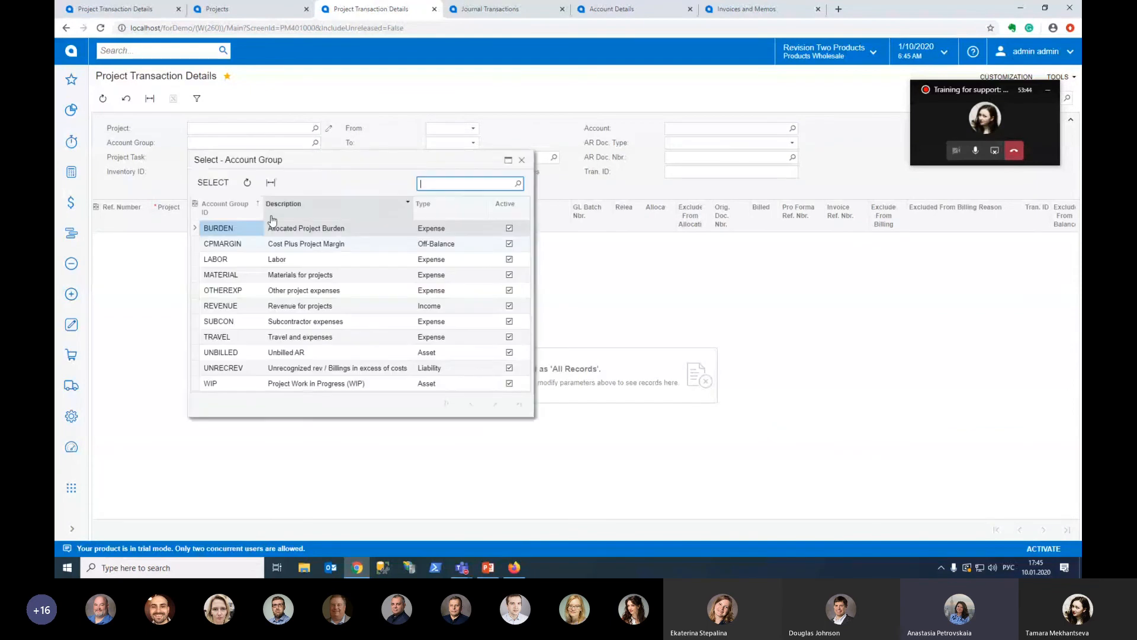
{"action": "double_click", "coordinate": [247, 259]}
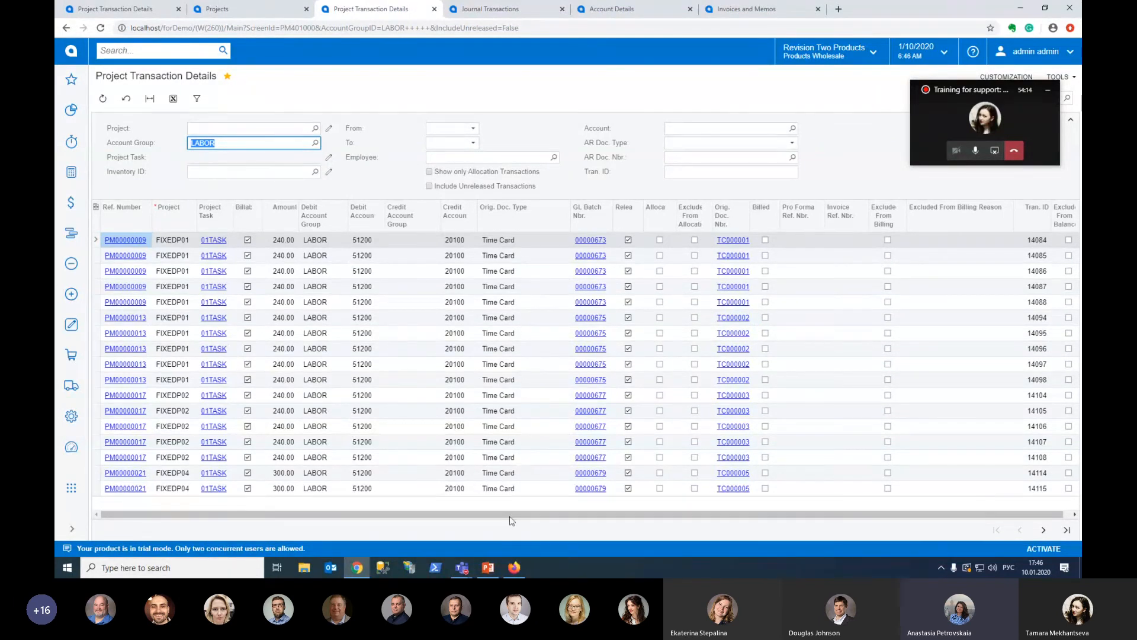
Switch to Firefox, compare the older Project Transactions form for TASK02 of project PR00000003, and return to Chrome
{"action": "mouse_move", "coordinate": [517, 571]}
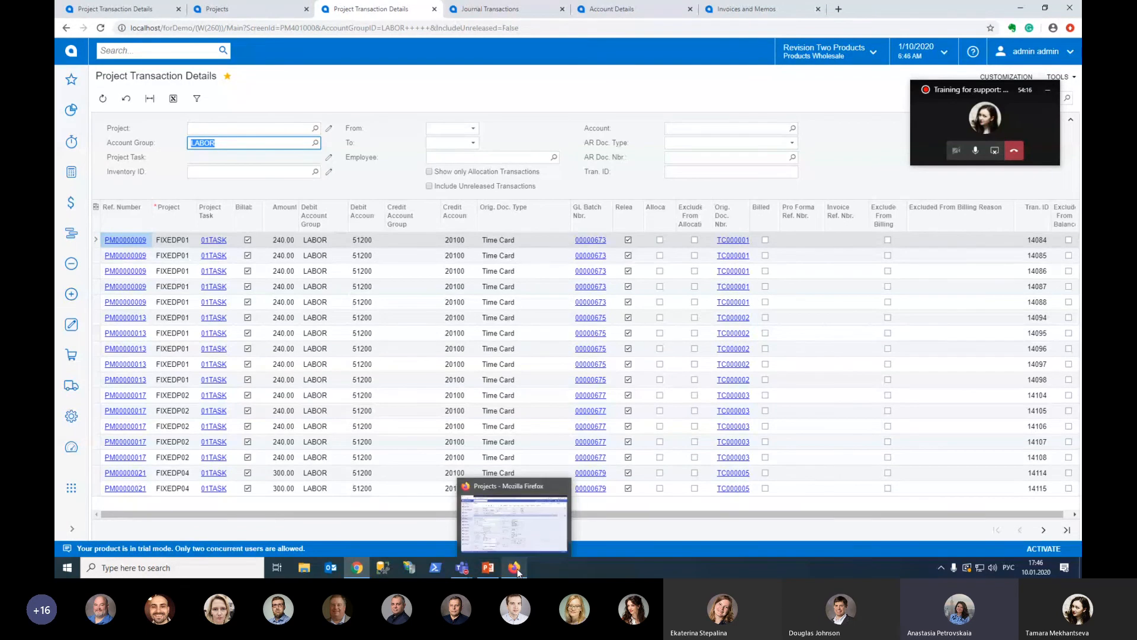
{"action": "left_click", "coordinate": [518, 571]}
{"action": "left_click", "coordinate": [200, 18]}
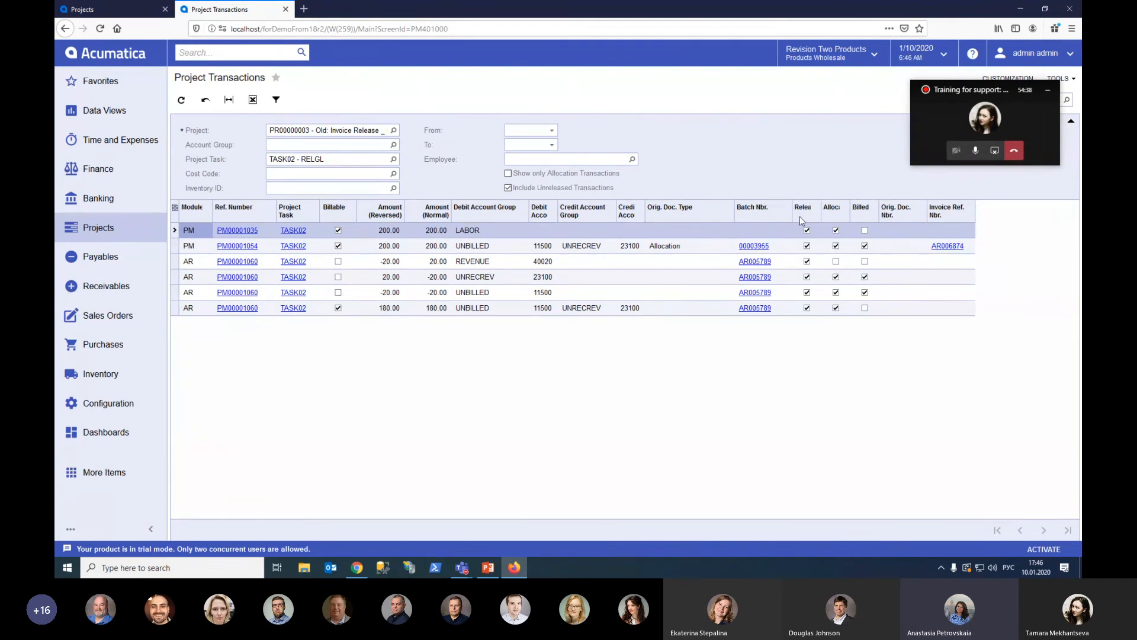
{"action": "left_click", "coordinate": [1020, 9]}
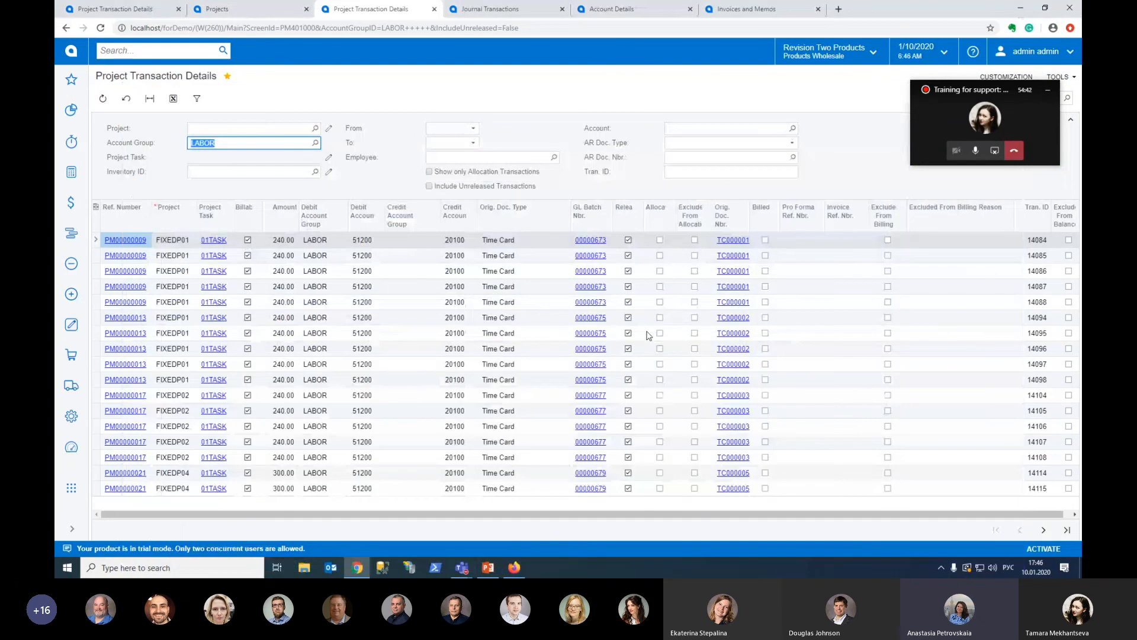
Switch to the PowerPoint presentation and start the slide show from slide 10, PM Transaction's Logic Refactoring
{"action": "left_click", "coordinate": [488, 568]}
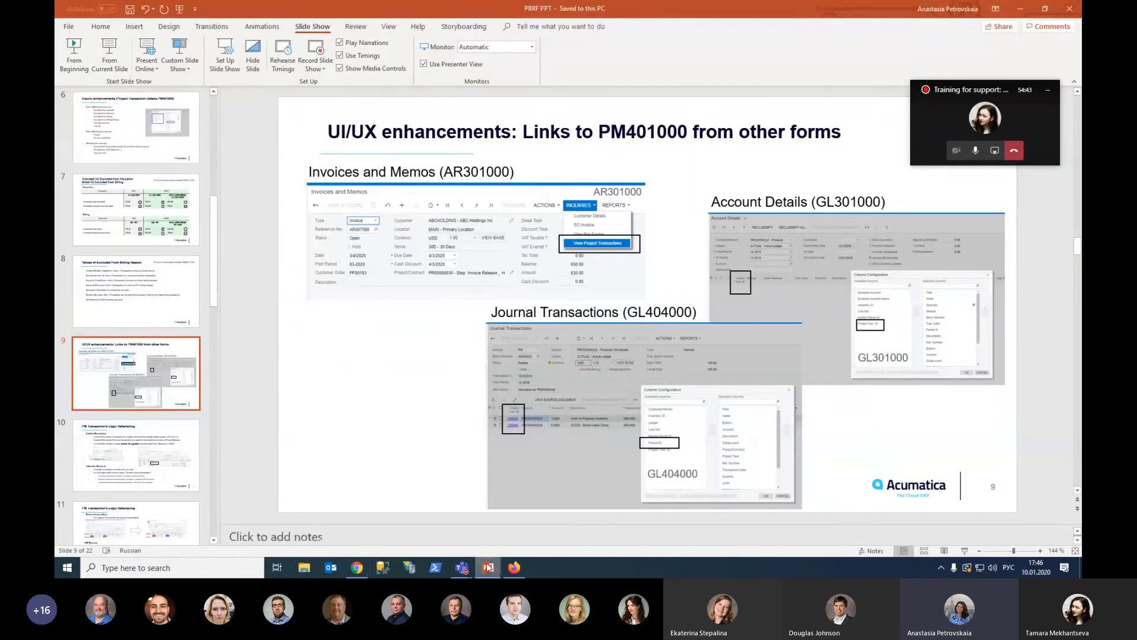
{"action": "left_click", "coordinate": [176, 439]}
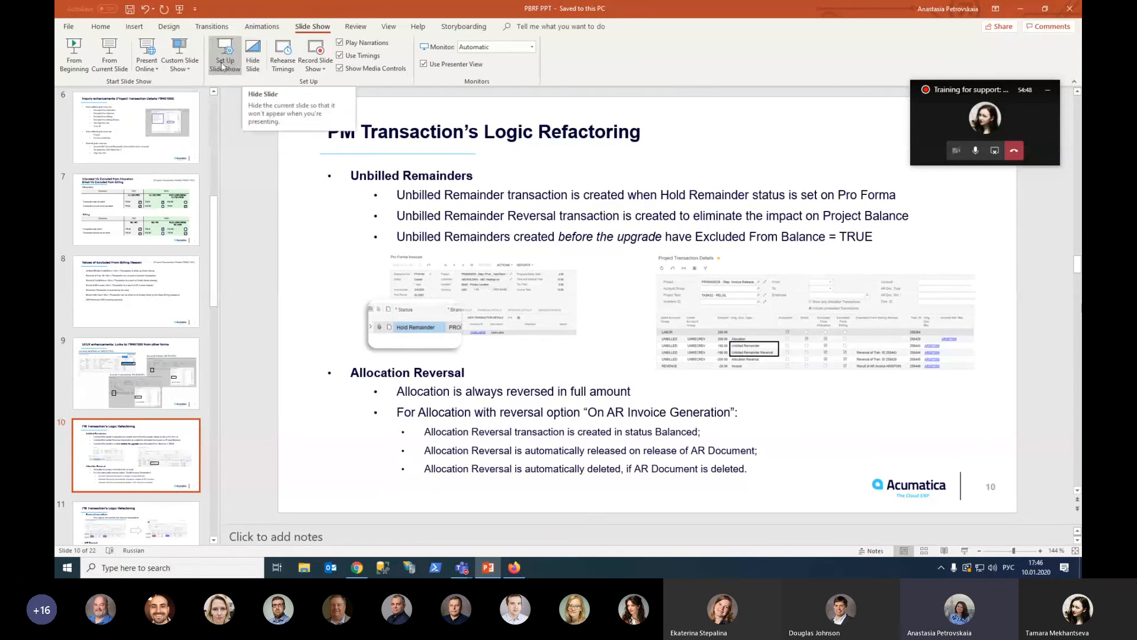
{"action": "left_click", "coordinate": [109, 57]}
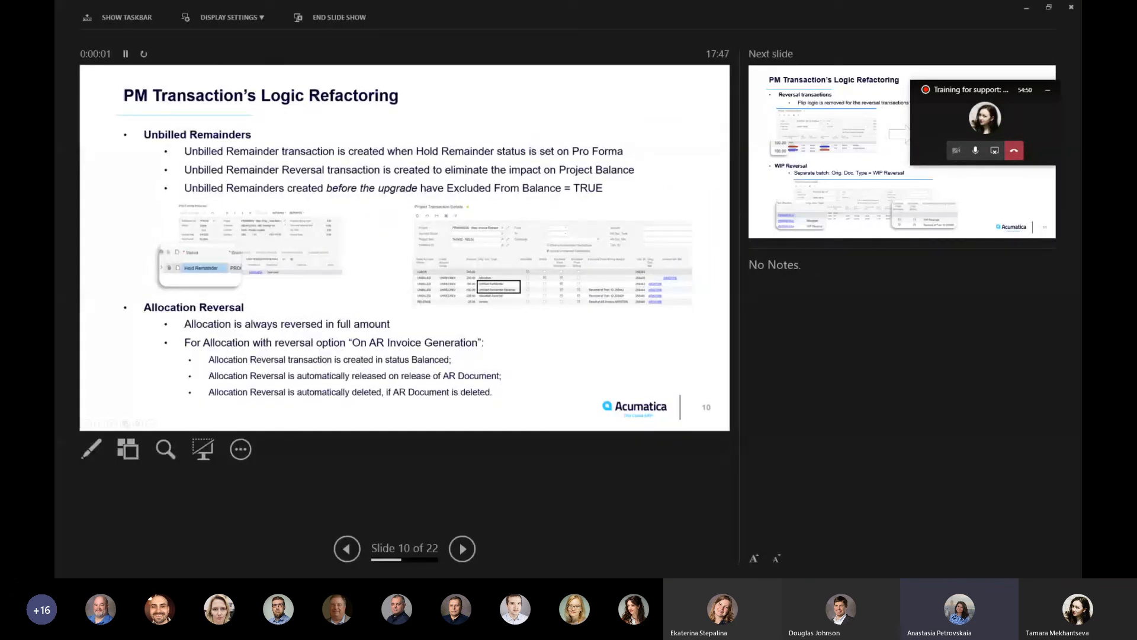
Advance the presentation to slide 11 on reversal transactions and WIP reversal, and end the slide show
{"action": "key", "text": "Right"}
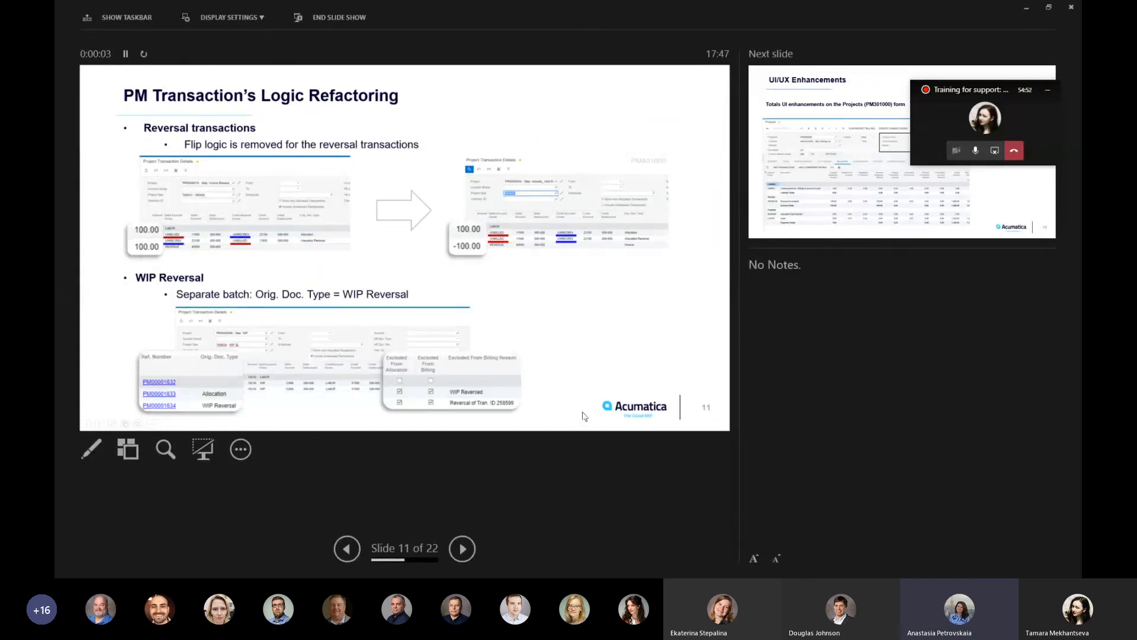
{"action": "key", "text": "Escape"}
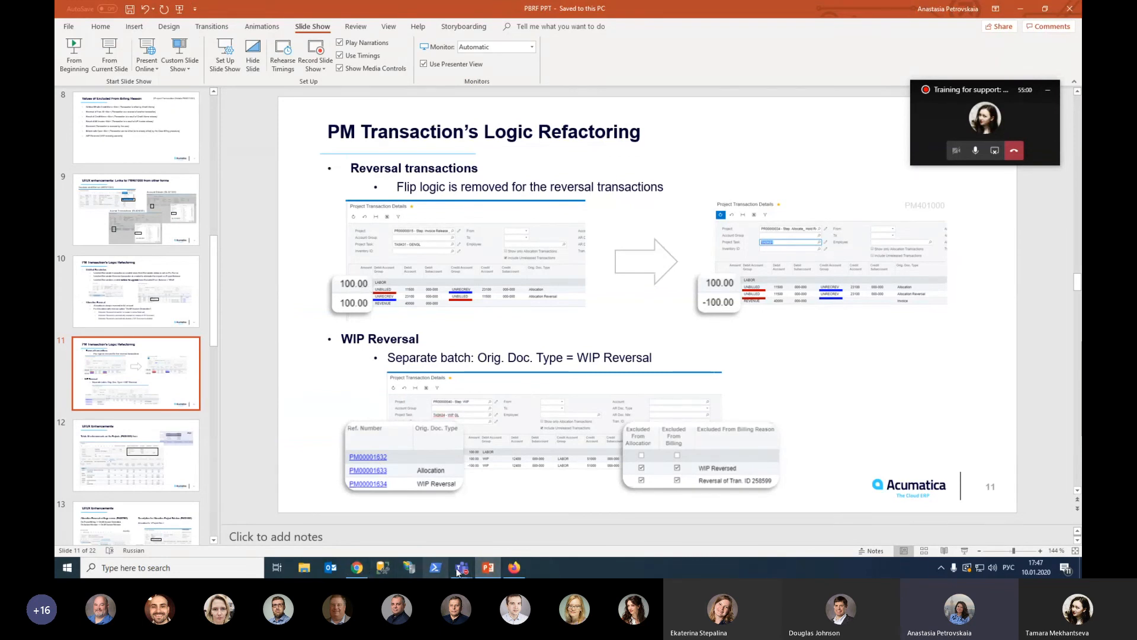
Switch to the Microsoft Teams meeting window and stop sharing the screen
{"action": "mouse_move", "coordinate": [462, 567]}
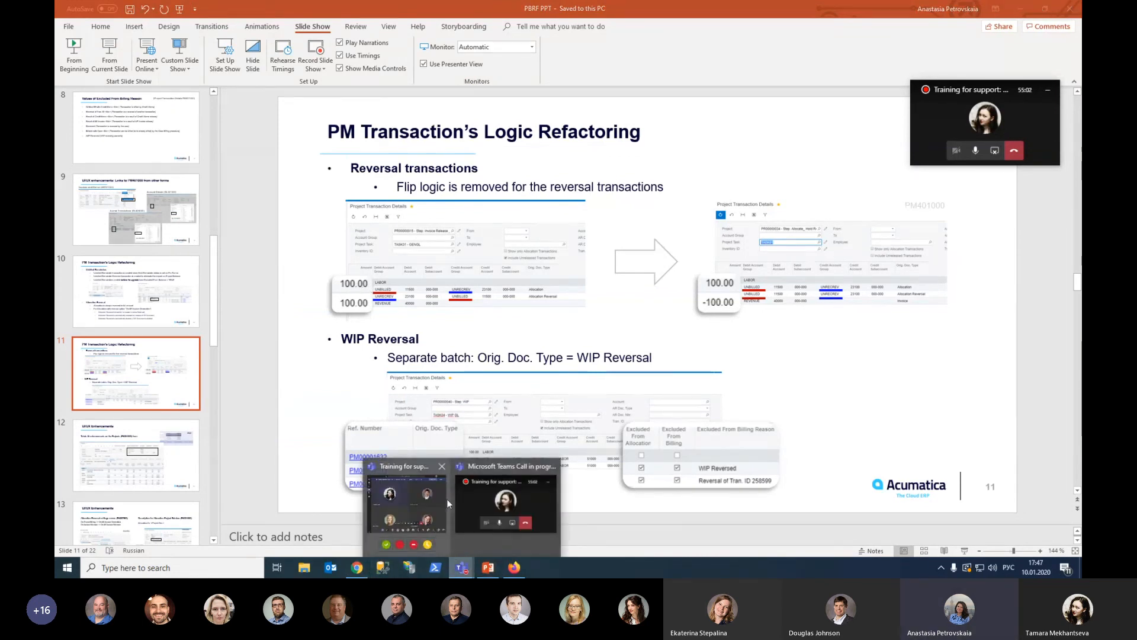
{"action": "left_click", "coordinate": [478, 503]}
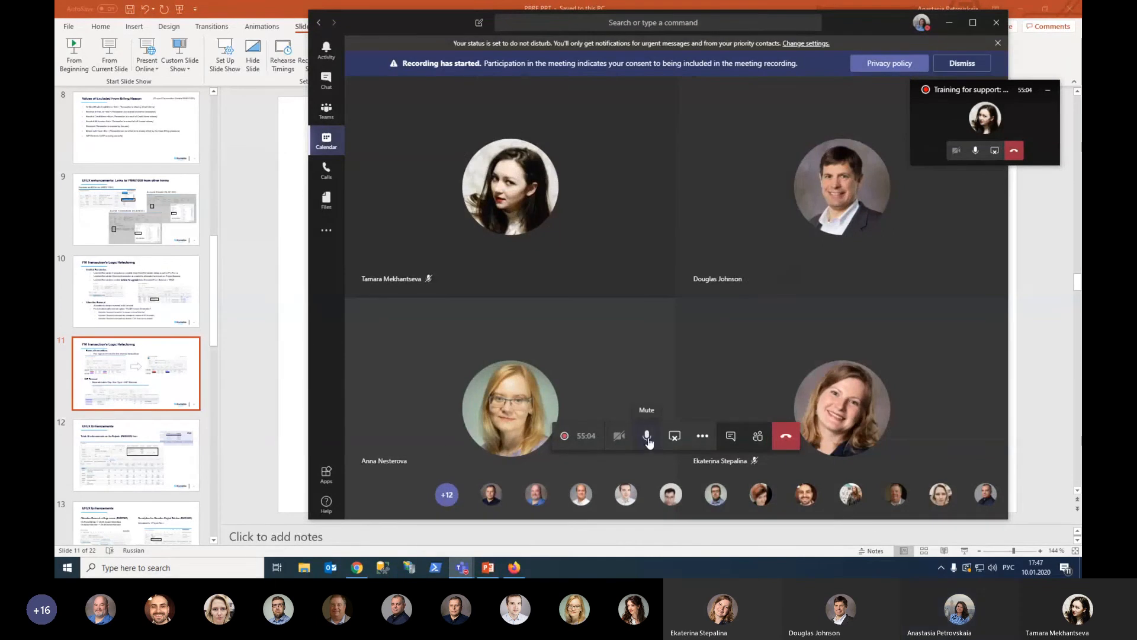
{"action": "left_click", "coordinate": [673, 436]}
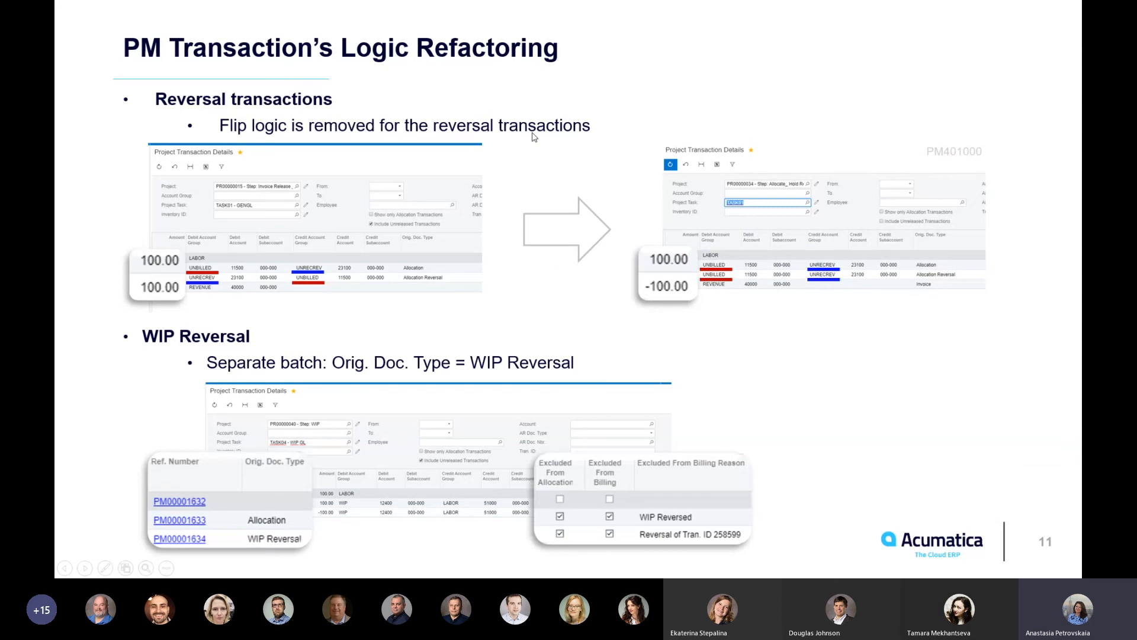
Return the slide show to slide 10, covering Unbilled Remainders and Allocation Reversal
{"action": "key", "text": "Left"}
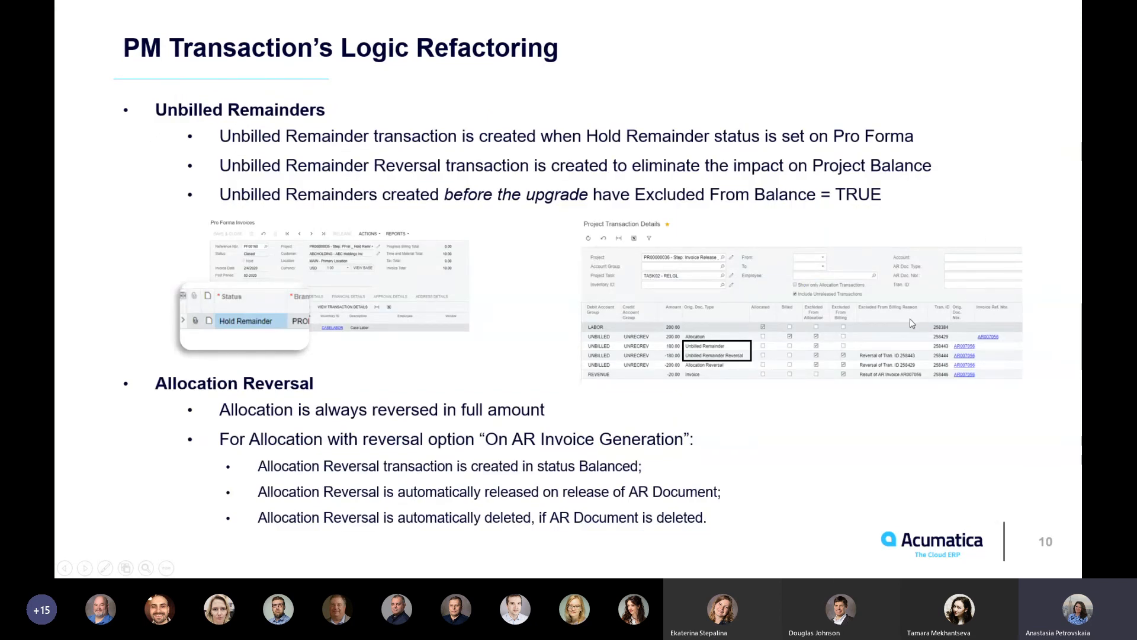
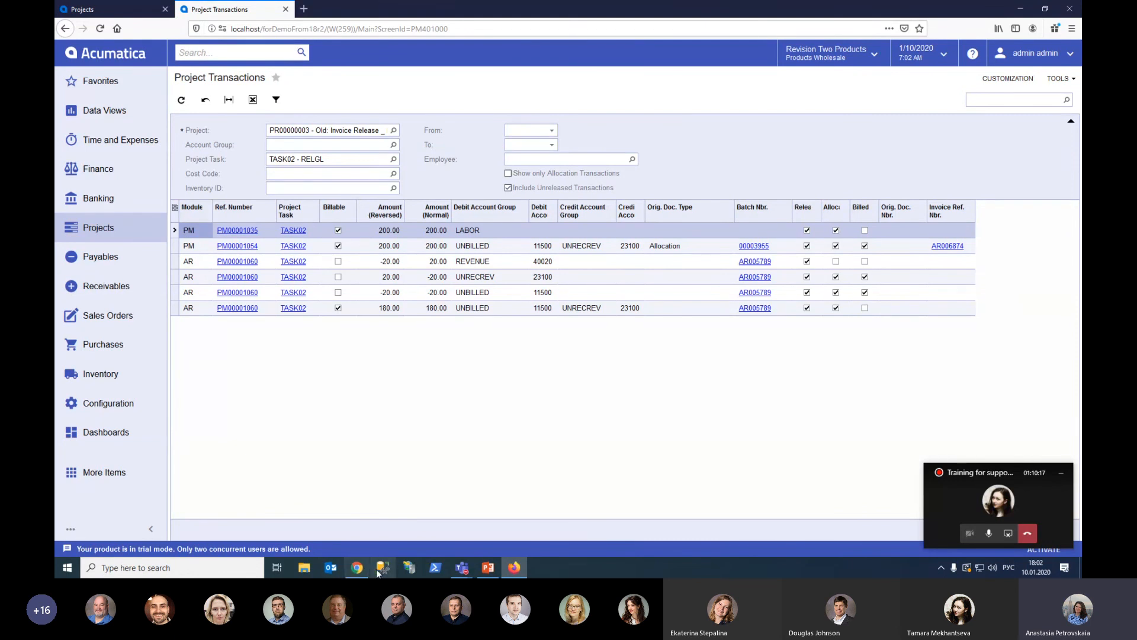
Switch to Chrome and open the Project Transaction Details page filtered by project PR00000036 and task TASK02
{"action": "left_click", "coordinate": [356, 568]}
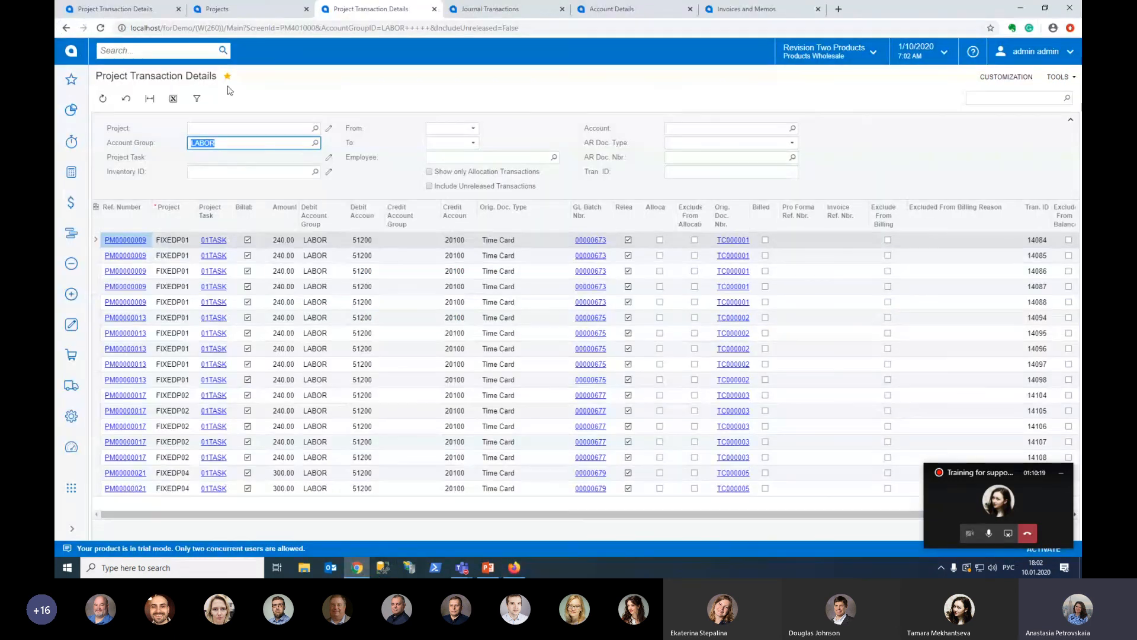
{"action": "left_click", "coordinate": [225, 9]}
{"action": "left_click", "coordinate": [118, 9]}
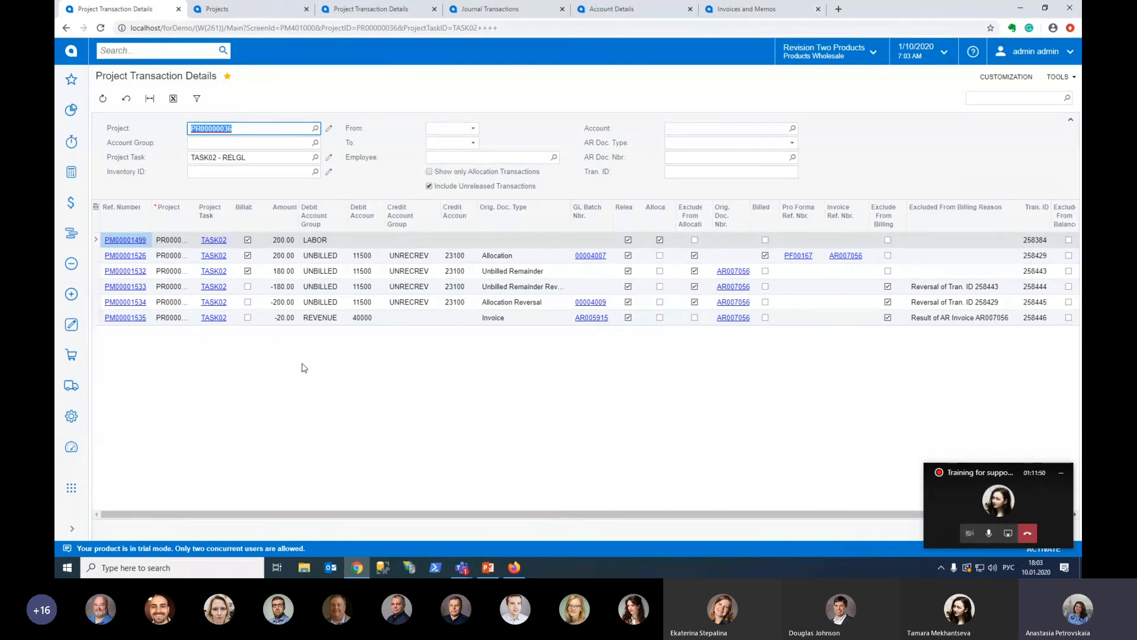
Filter the project transaction details by project PR00000016 and compare them with the old-version Project Transactions form in Firefox
{"action": "left_click", "coordinate": [314, 128]}
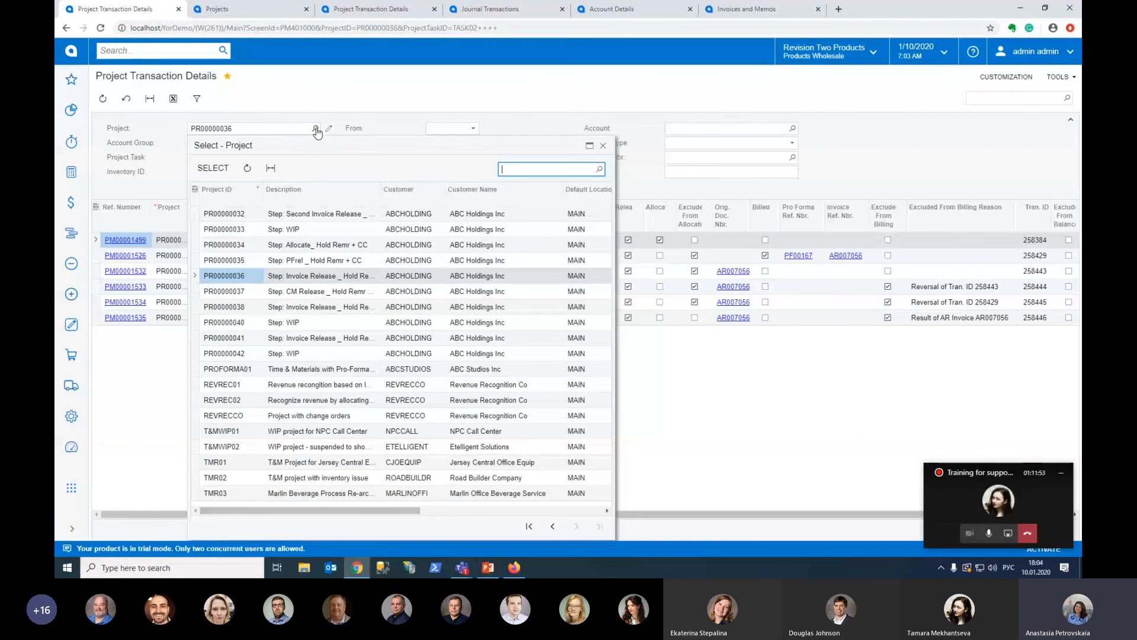
{"action": "left_click", "coordinate": [529, 525]}
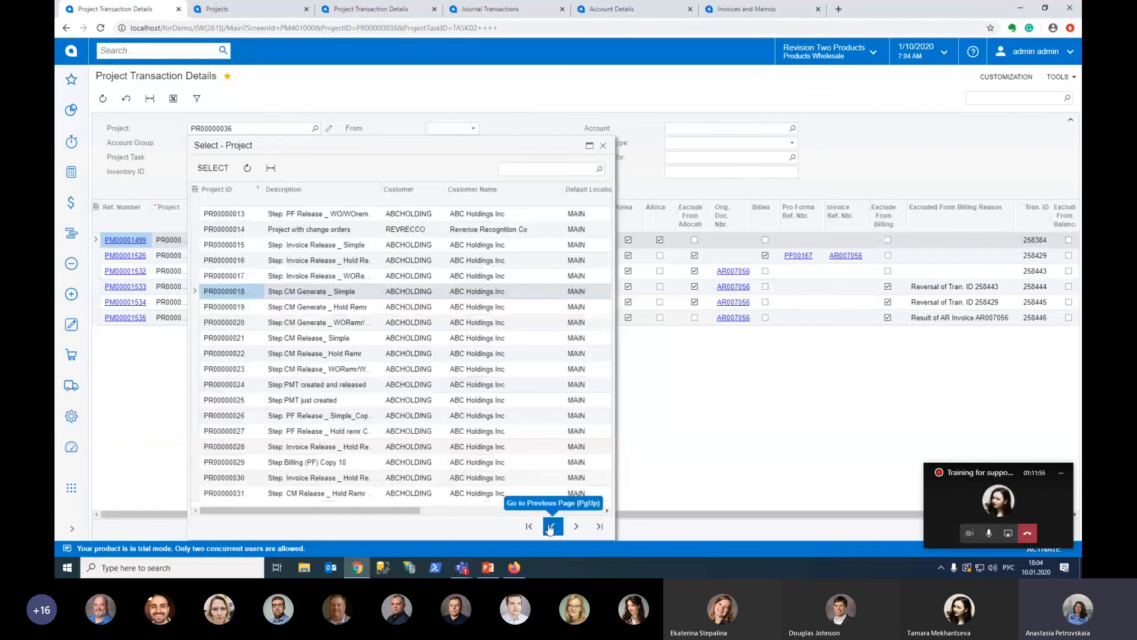
{"action": "double_click", "coordinate": [231, 260]}
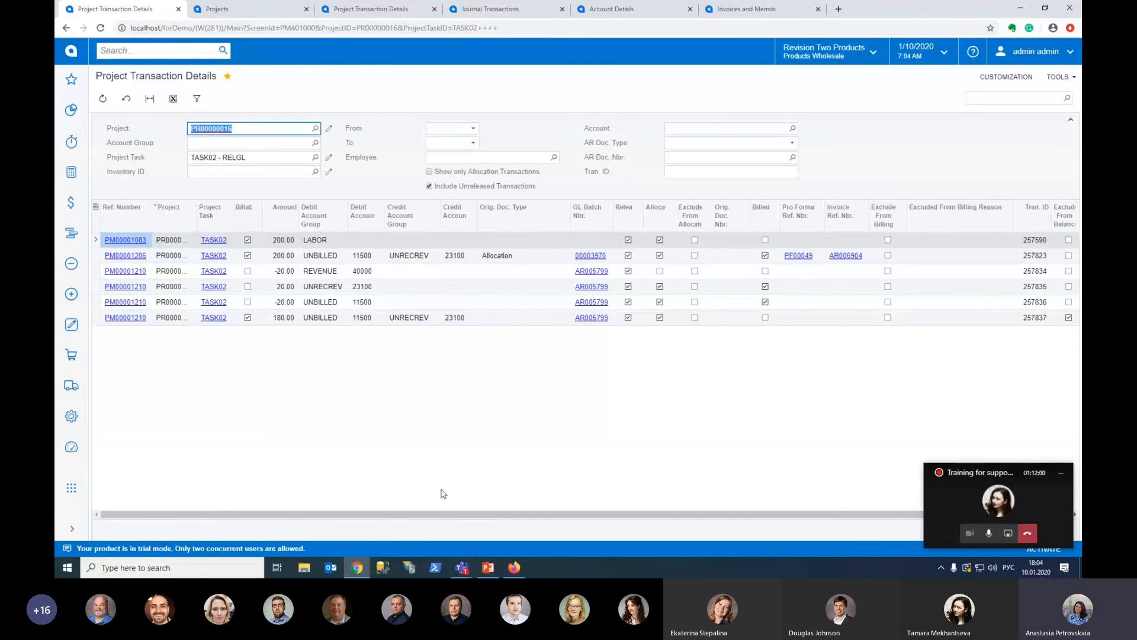
{"action": "left_click", "coordinate": [515, 568]}
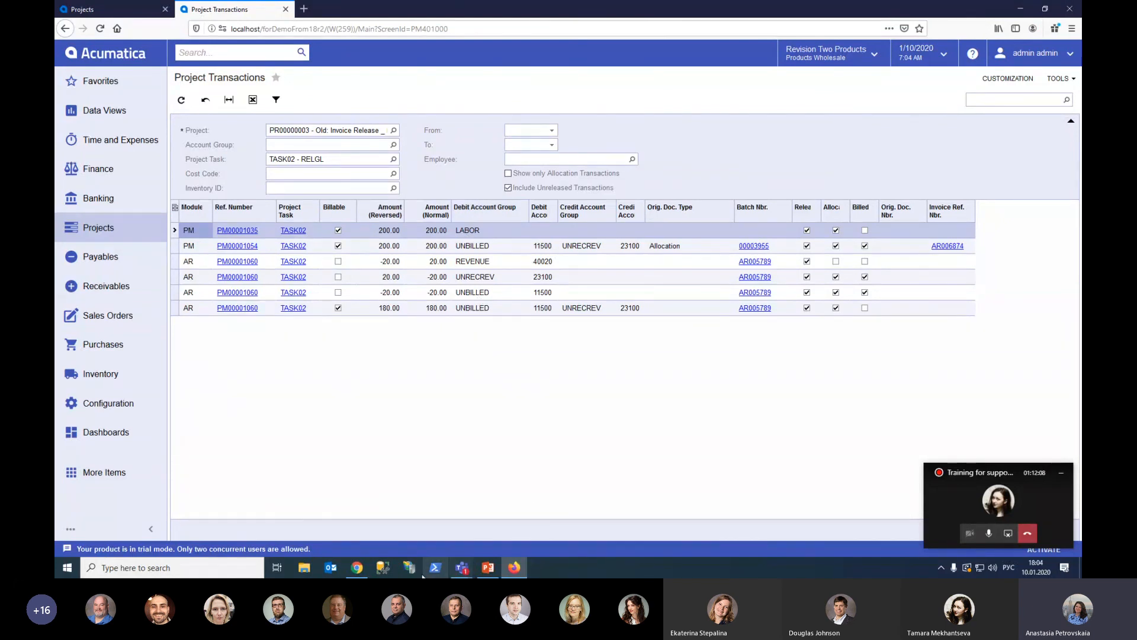
{"action": "left_click", "coordinate": [357, 568]}
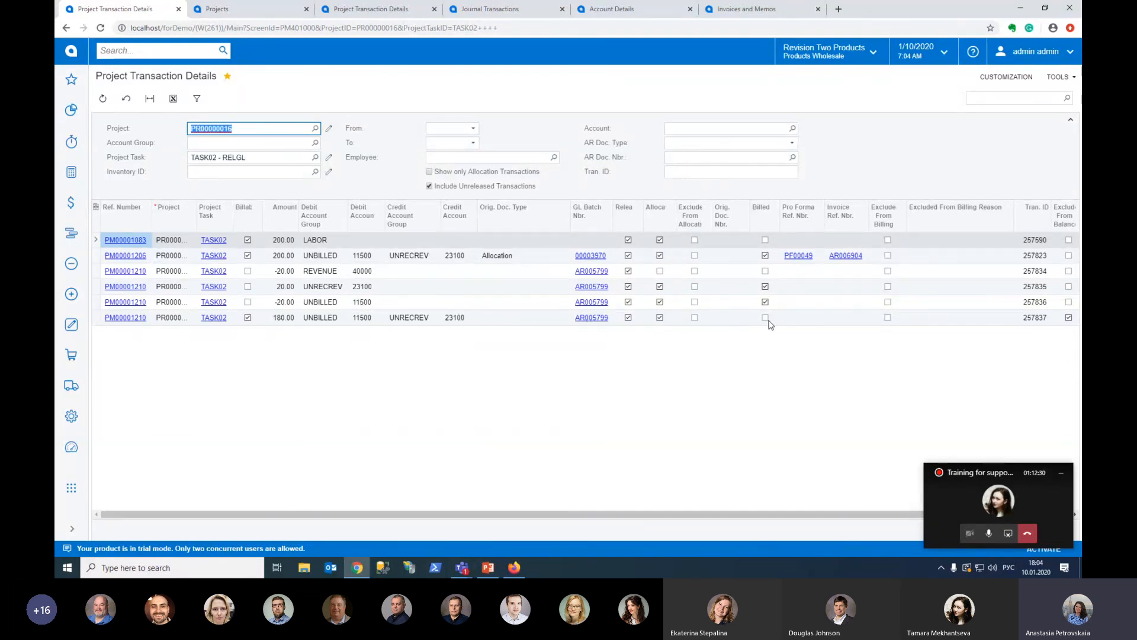
Go to the Projects form of project PR00000036 and close its Project Transaction Details dialog
{"action": "left_click", "coordinate": [311, 9]}
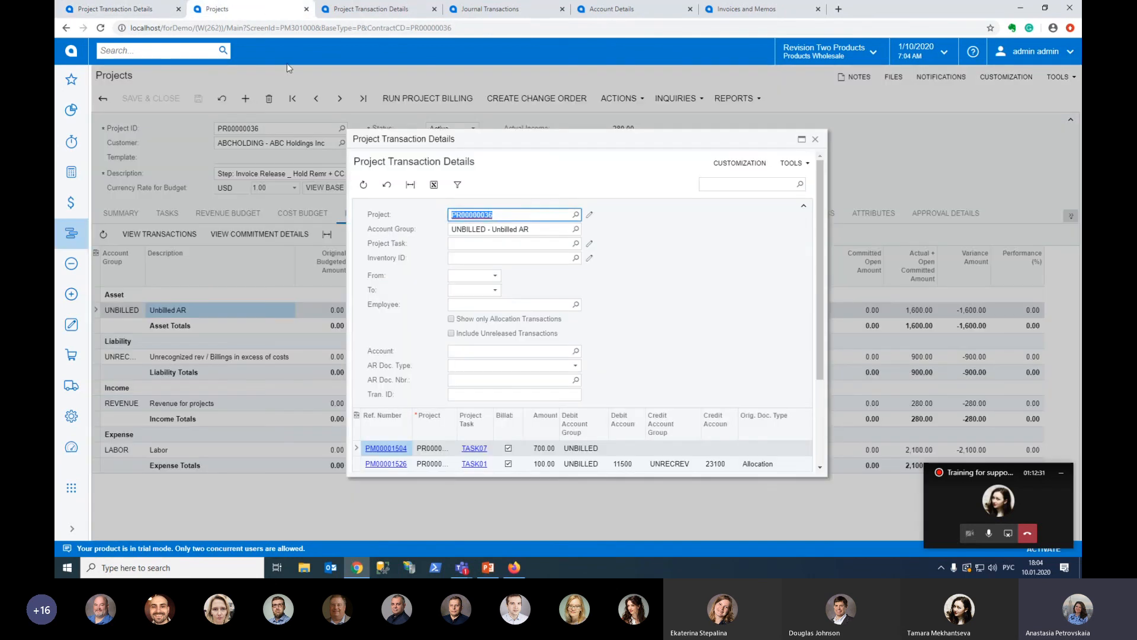
{"action": "left_click", "coordinate": [816, 140]}
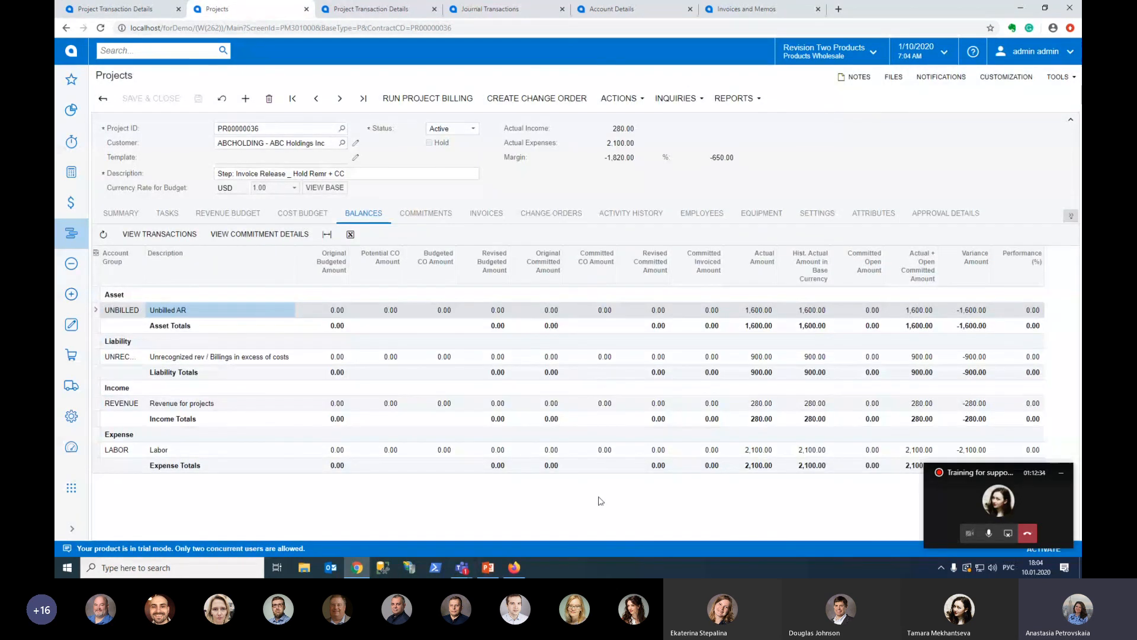
Switch to the PowerPoint presentation, select slide 15, Questions, and look through the slides that follow it
{"action": "left_click", "coordinate": [488, 567]}
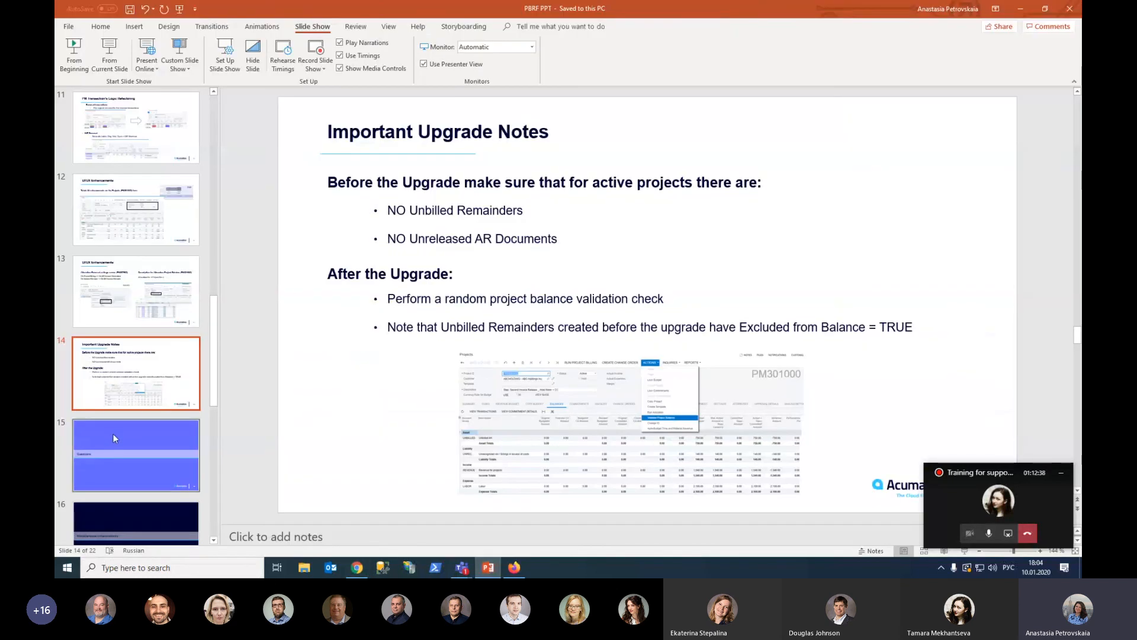
{"action": "left_click", "coordinate": [163, 478]}
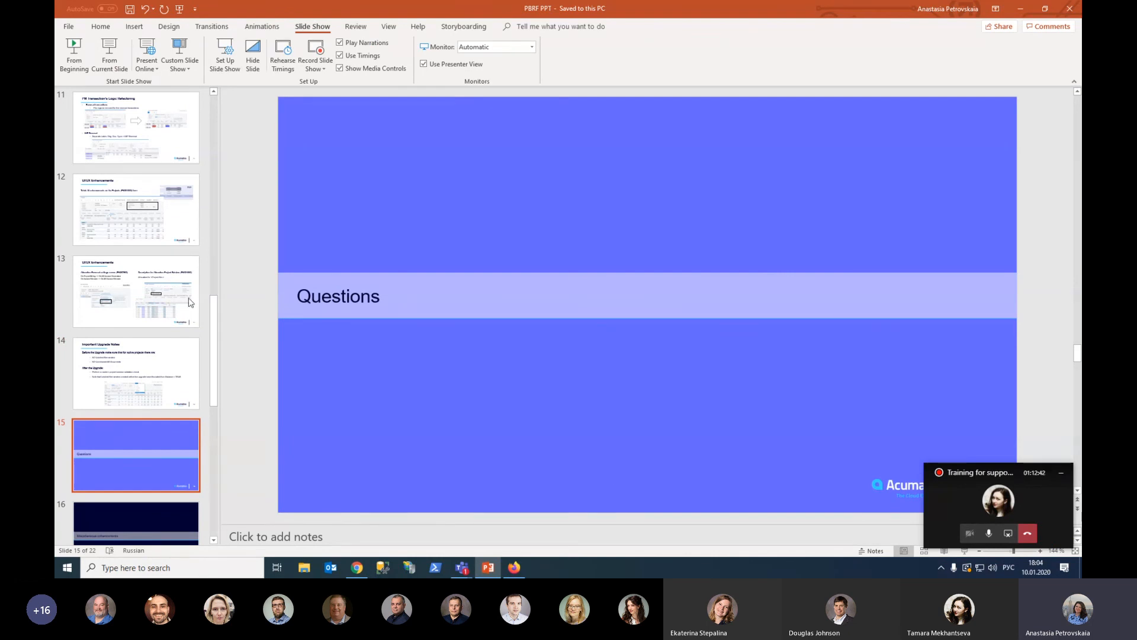
{"action": "scroll", "coordinate": [173, 320], "scroll_direction": "down", "scroll_amount": 3}
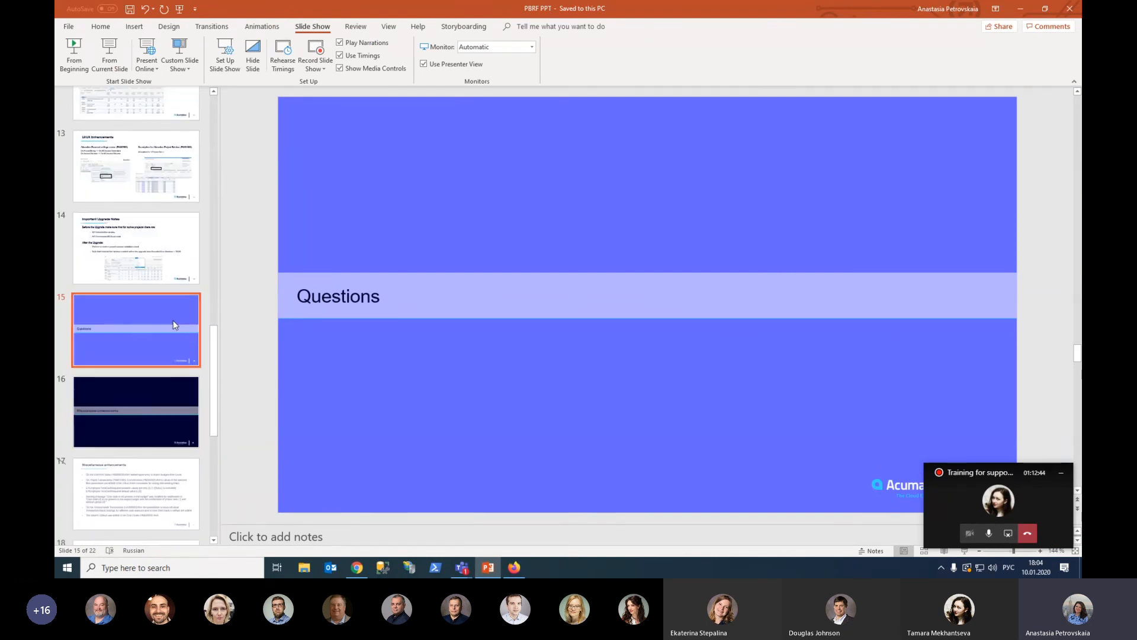
{"action": "scroll", "coordinate": [173, 320], "scroll_direction": "down", "scroll_amount": 1}
{"action": "scroll", "coordinate": [183, 322], "scroll_direction": "down", "scroll_amount": 4}
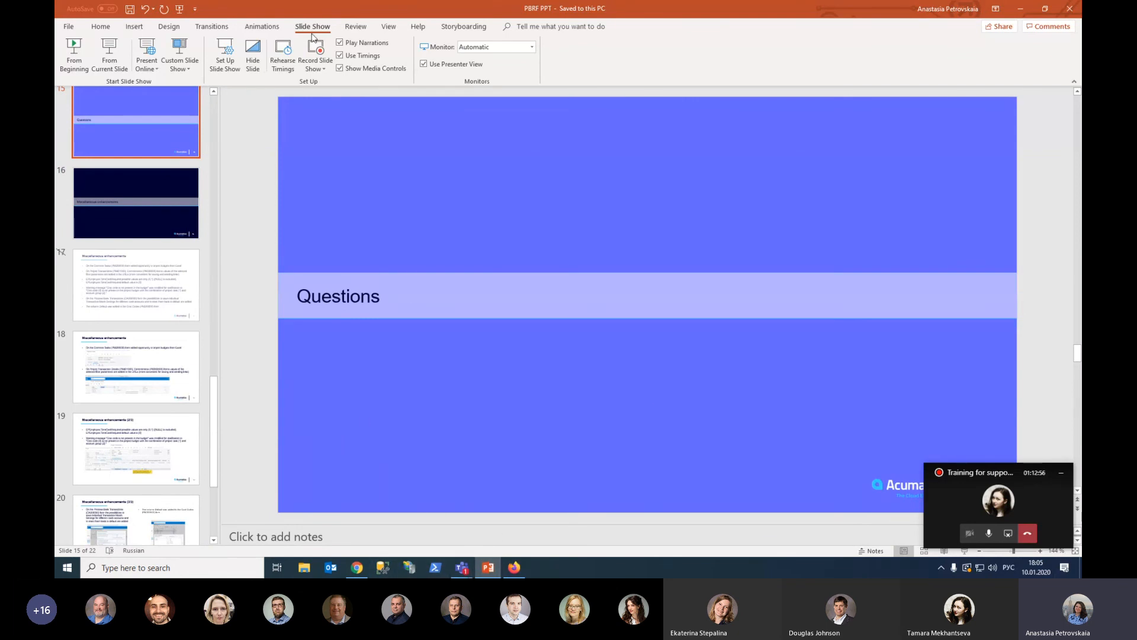
Restart the meeting's screen sharing, run the slide show from slide 15 and advance to slide 18 on miscellaneous enhancements
{"action": "left_click", "coordinate": [1008, 535]}
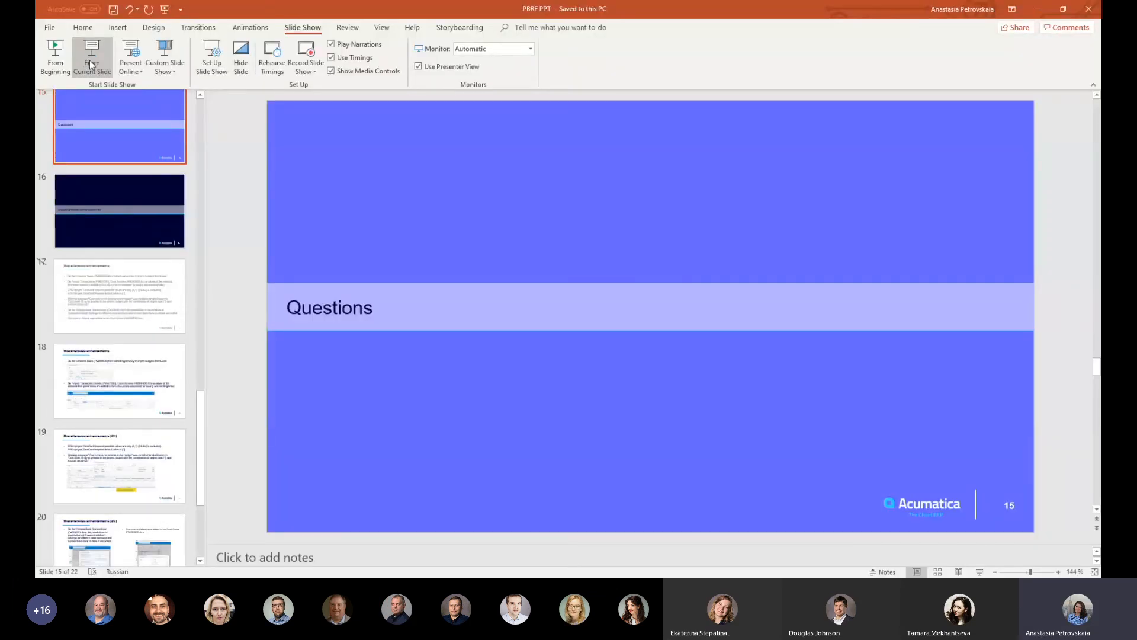
{"action": "left_click", "coordinate": [91, 60]}
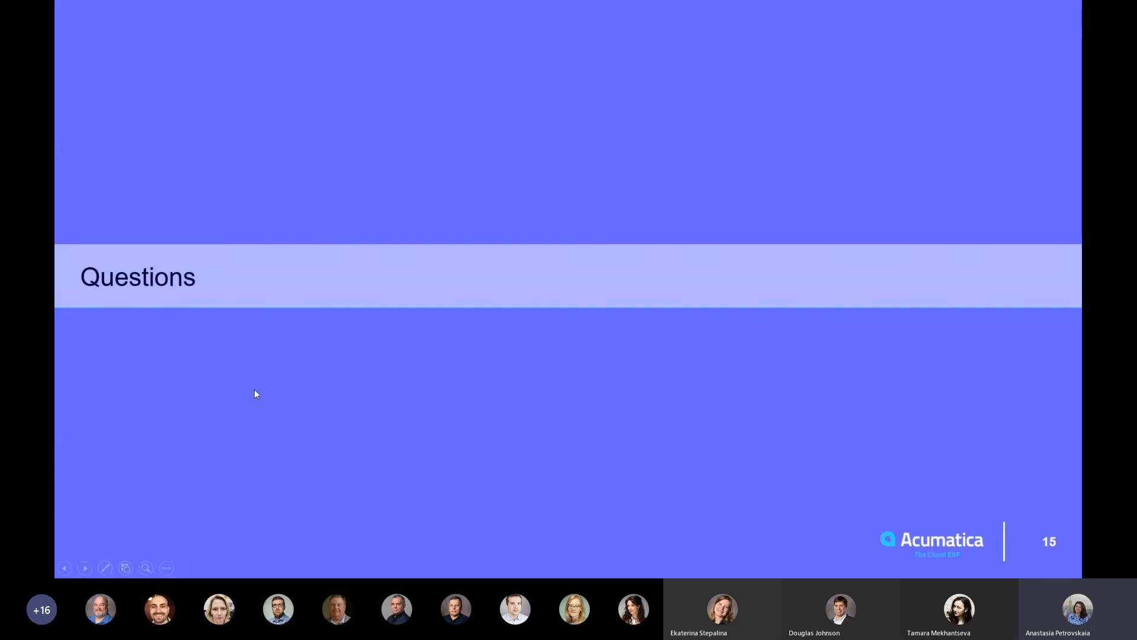
{"action": "left_click", "coordinate": [254, 390]}
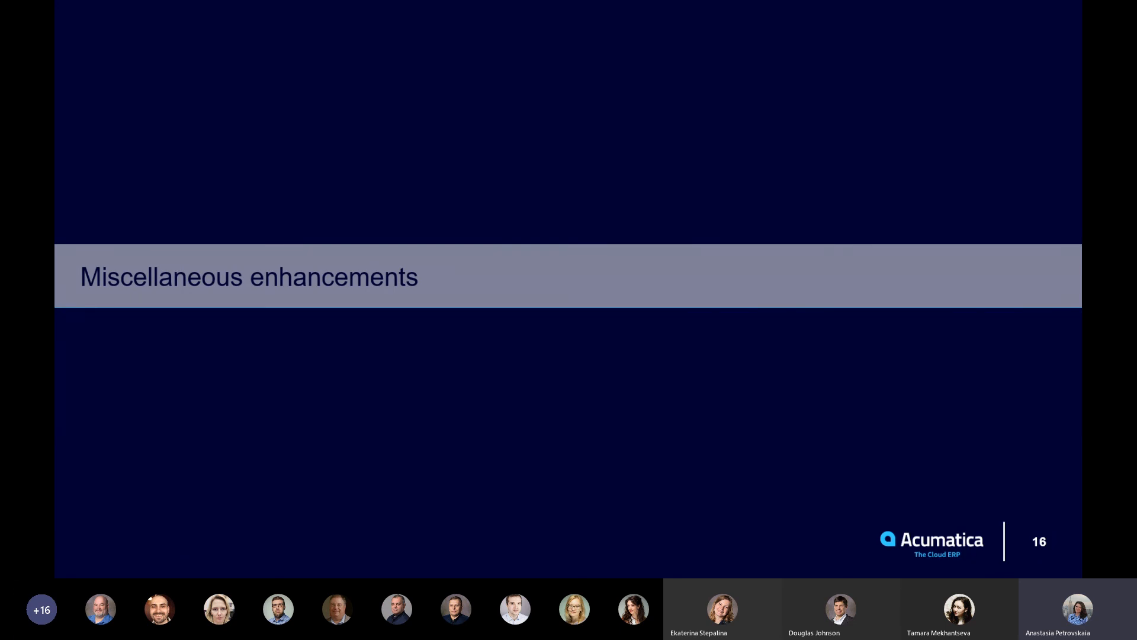
{"action": "key", "text": "Right"}
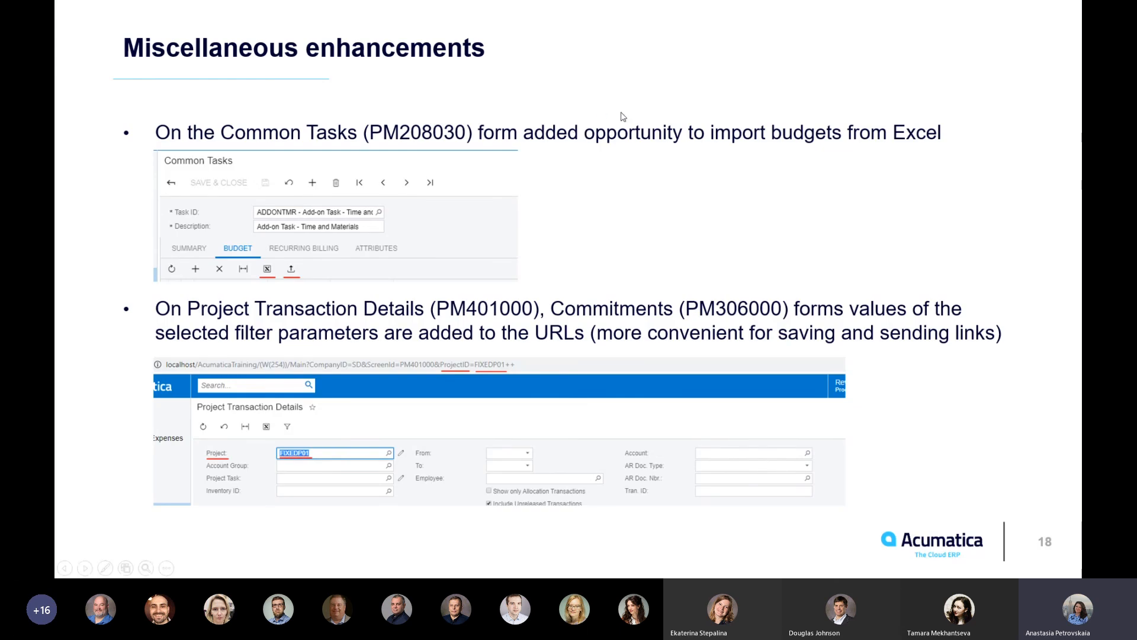